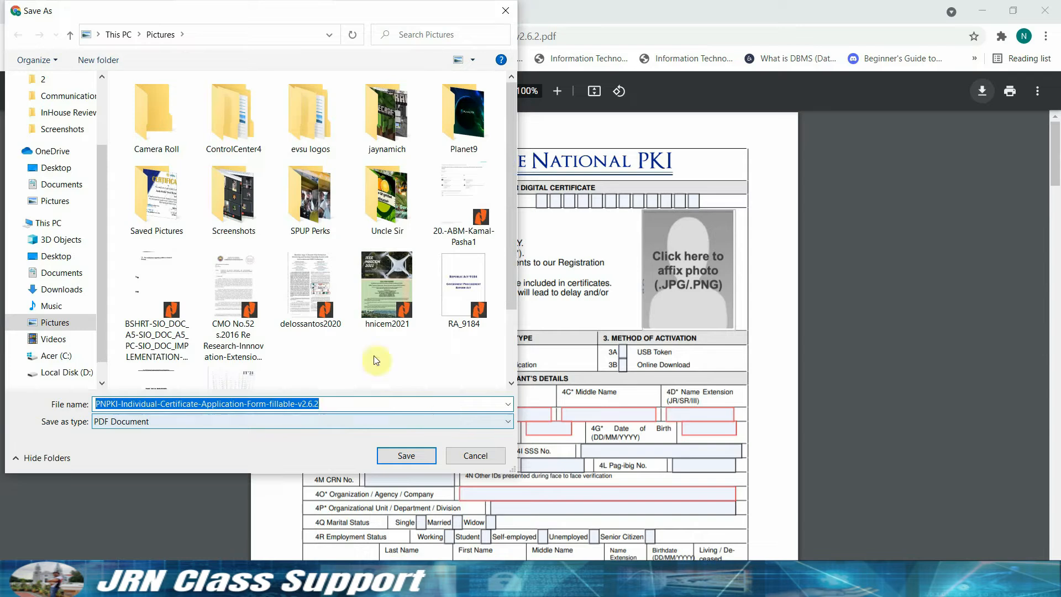
Save the PNPKI application form PDF into the OneDrive Desktop folder.
left_click(94, 166)
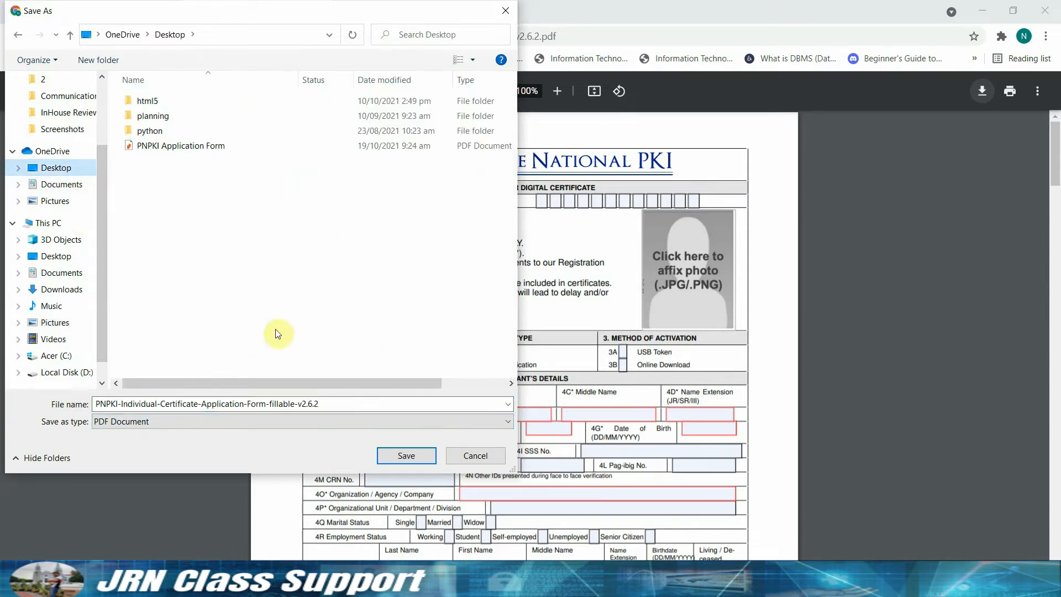
left_click(393, 454)
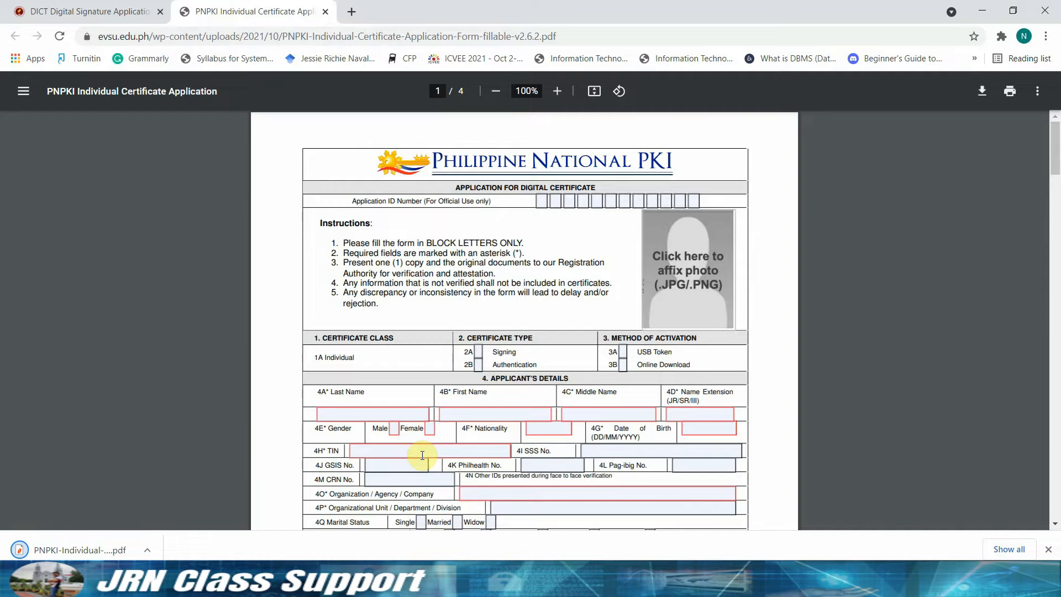
left_click(147, 550)
Open the downloaded PNPKI form in Nitro Pro and dismiss the fillable-form notice.
left_click(175, 502)
double_click(793, 459)
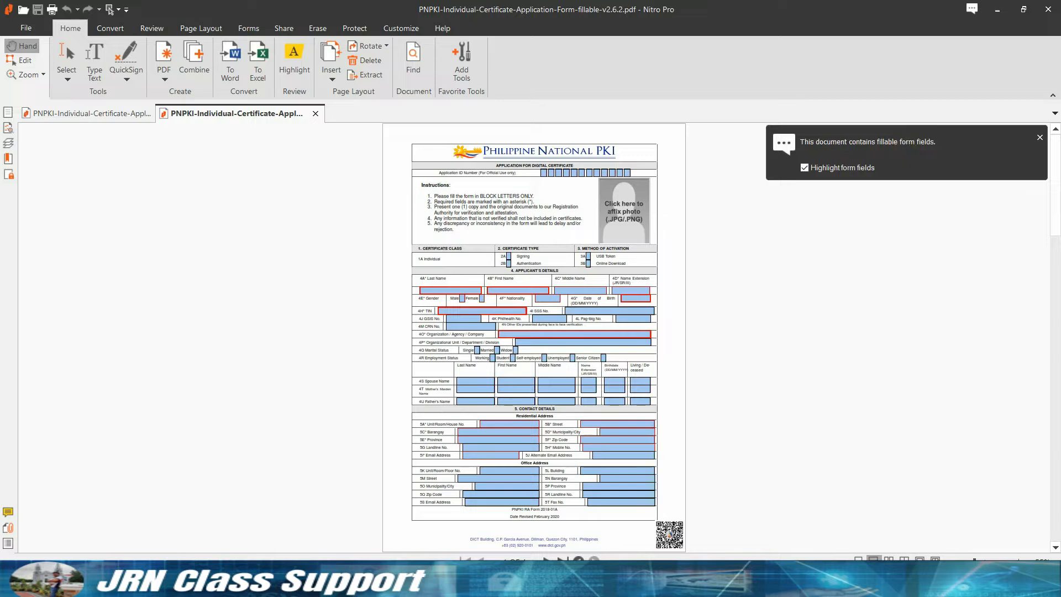
left_click(1040, 137)
scroll(926, 343, "up", 1)
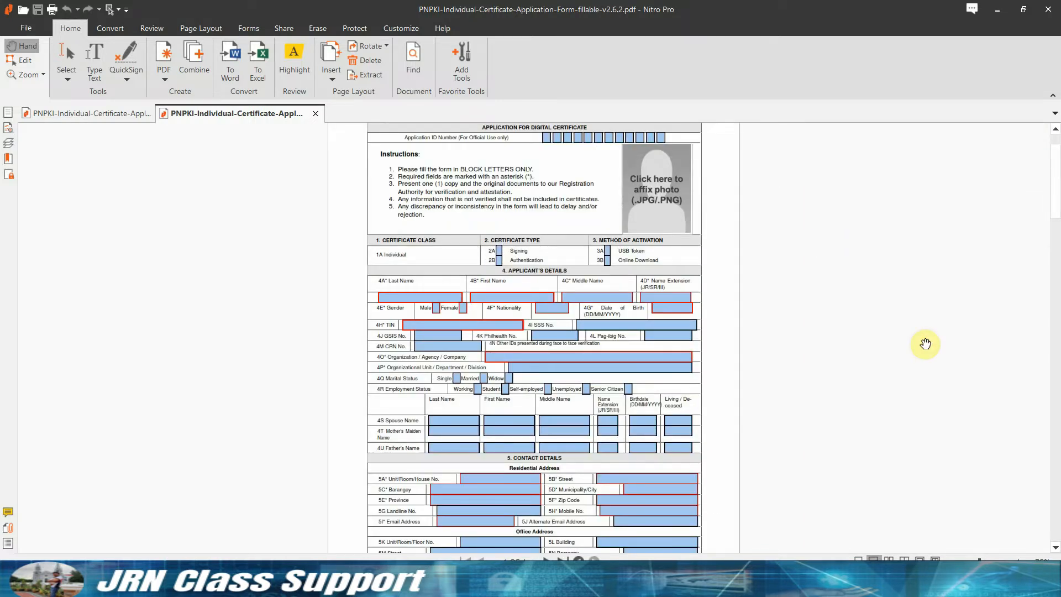
scroll(926, 343, "up", 1)
scroll(1033, 339, "up", 2)
Insert the applicant's photo file into the form's photo box, using All Files view.
left_click(694, 266)
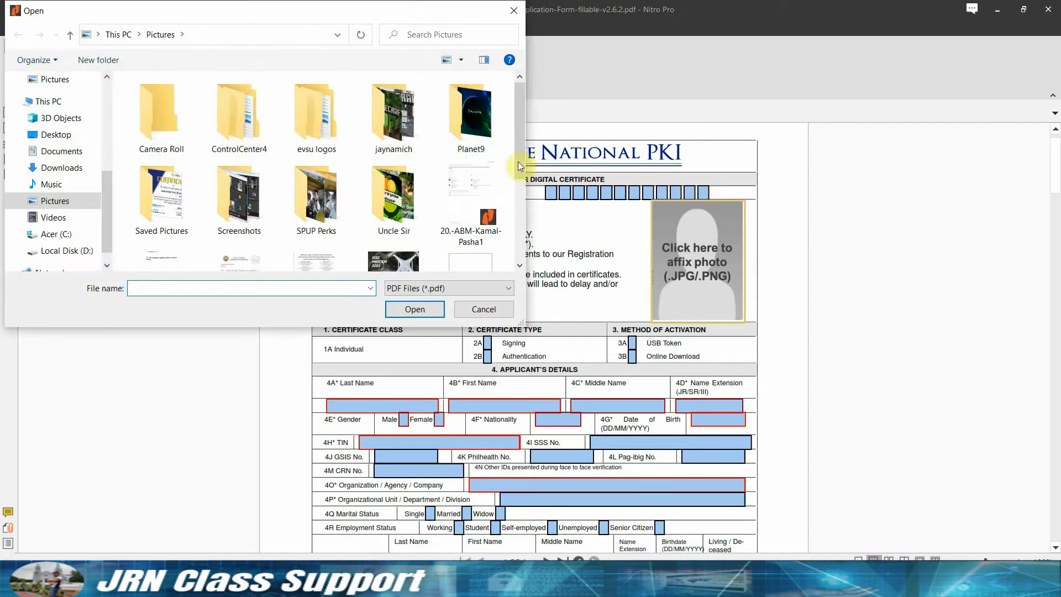
left_click_drag(515, 121, 525, 222)
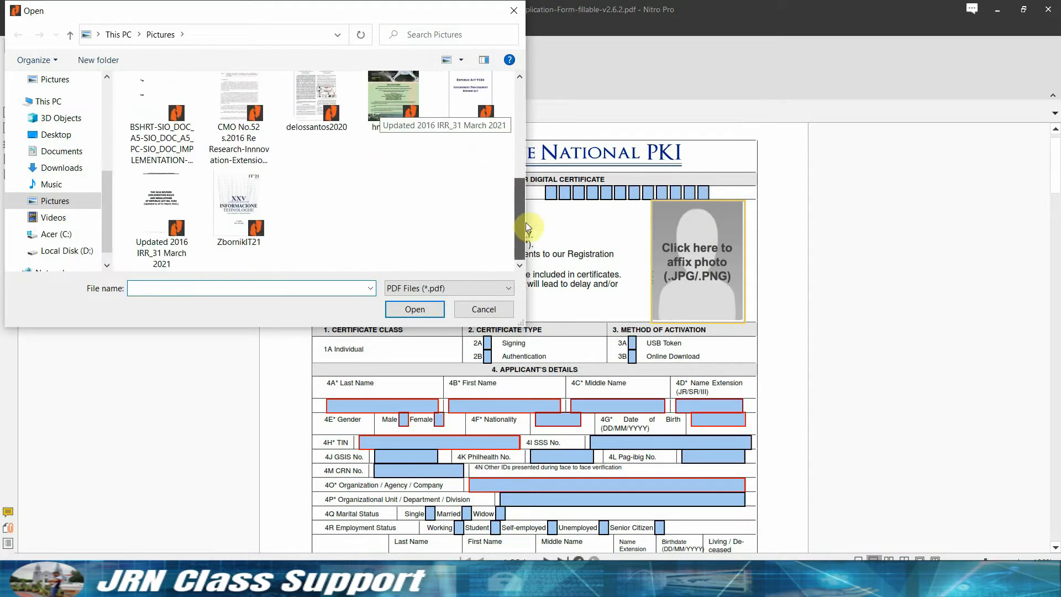
left_click(436, 289)
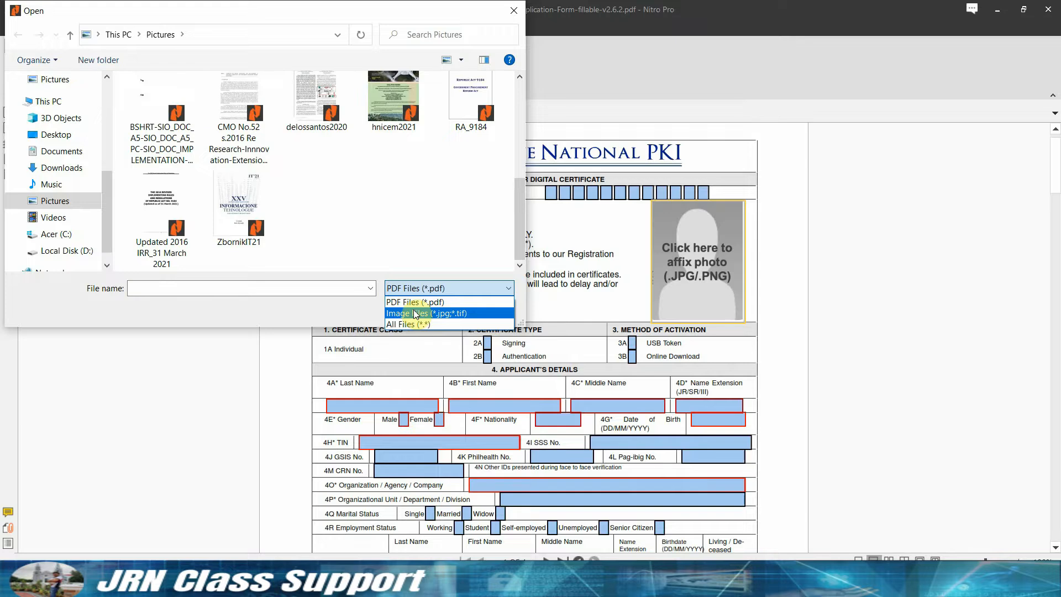
left_click(406, 324)
scroll(548, 264, "down", 3)
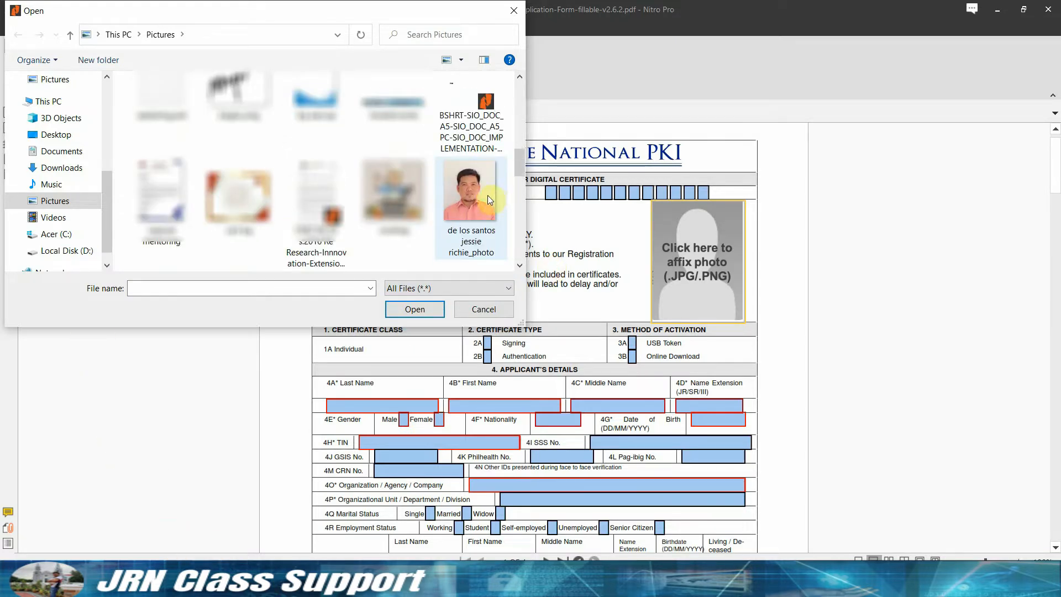
left_click(487, 195)
left_click(414, 309)
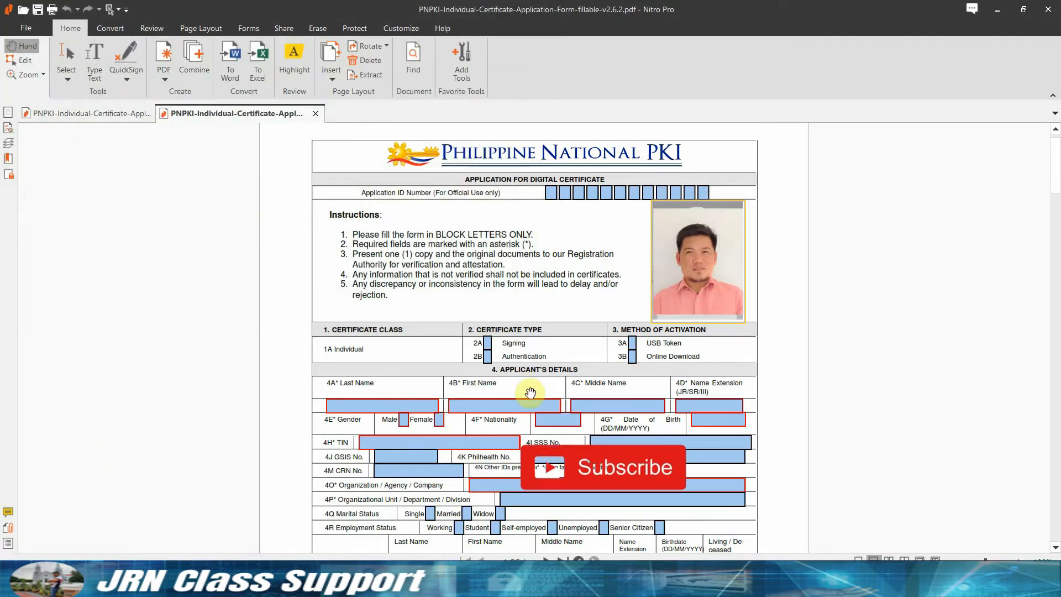
Tick 2A Signing, 2B Authentication, 3A USB Token and 3B Online Download.
scroll(514, 354, "down", 1)
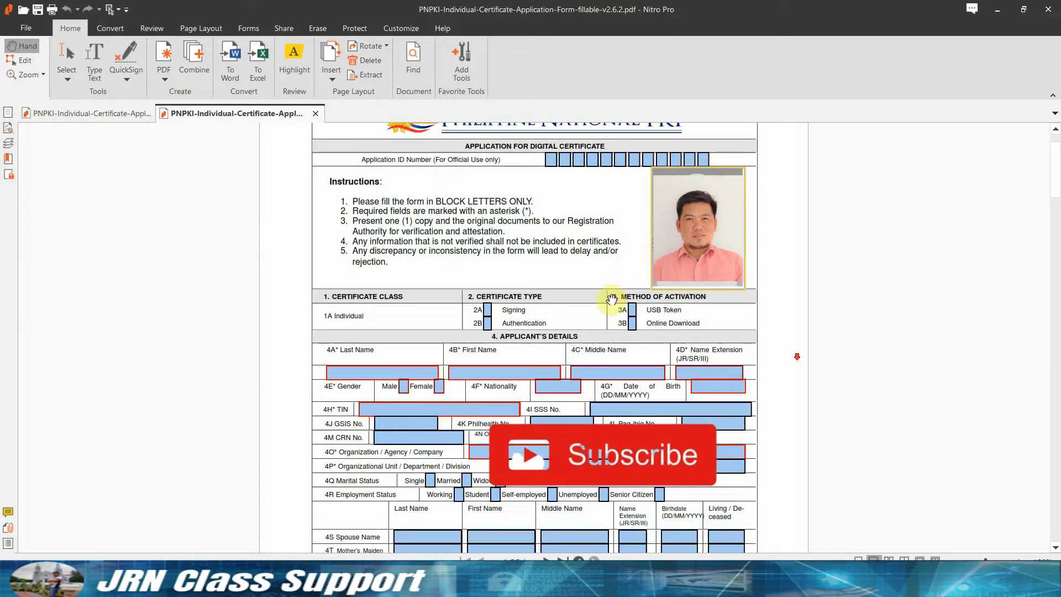
left_click(487, 309)
left_click(486, 323)
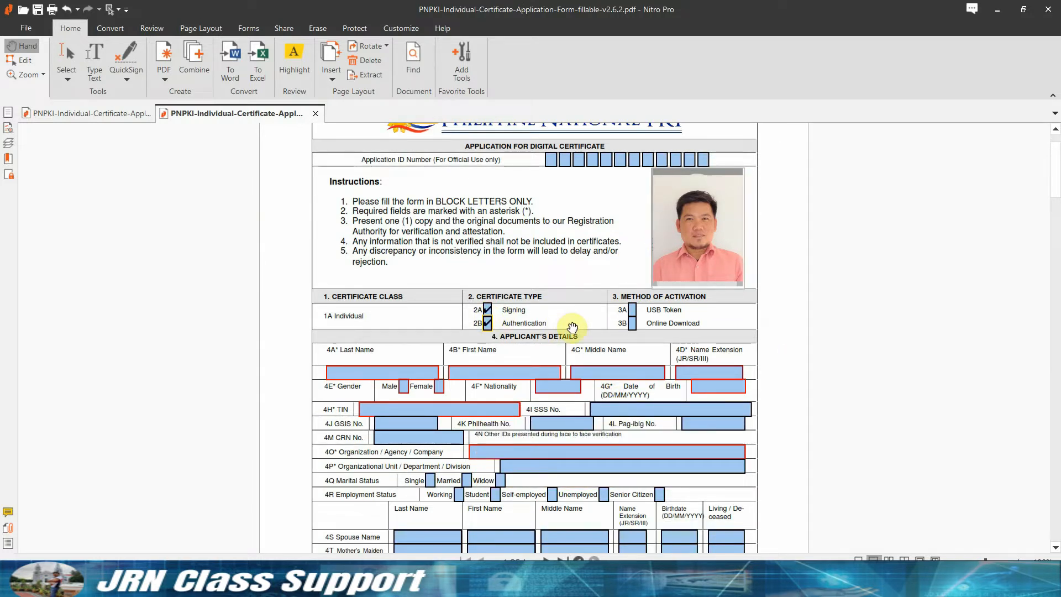
left_click_drag(632, 311, 789, 402)
left_click(632, 321)
Enter the applicant's last, first and middle names in capital letters.
left_click(352, 372)
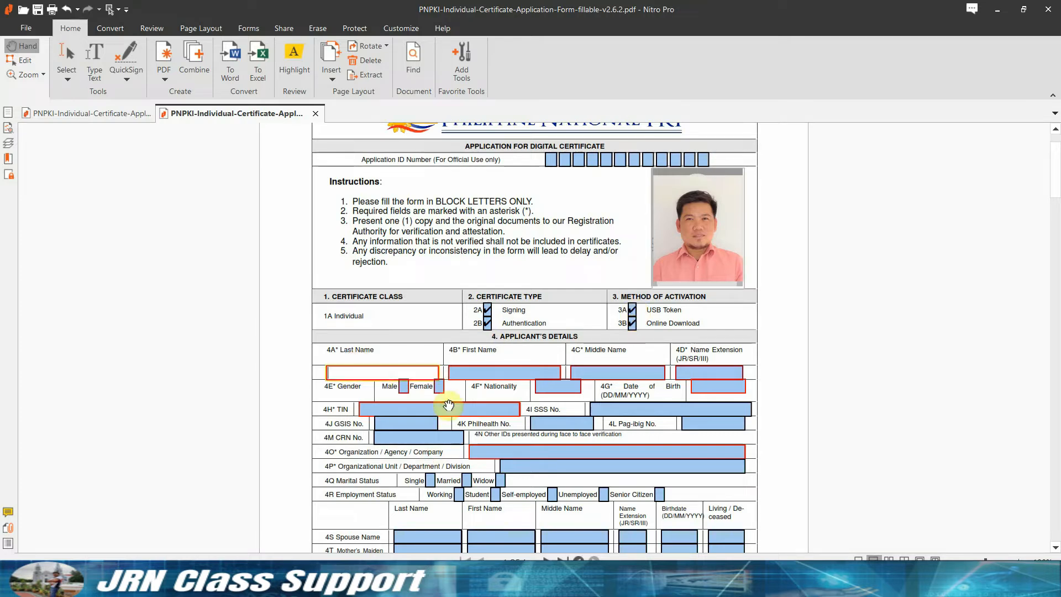
key("Caps_Lock")
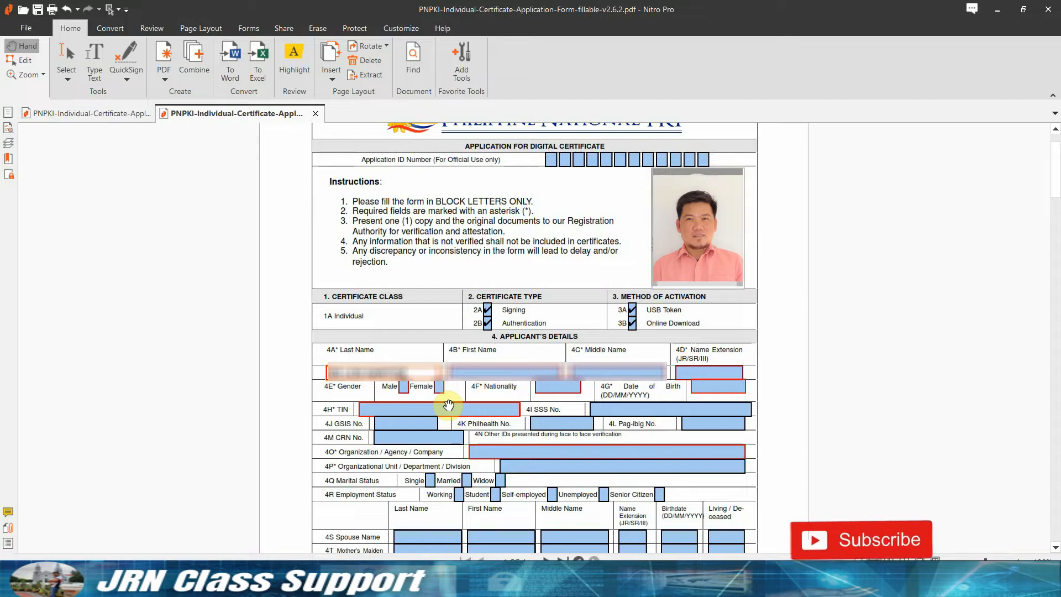
key("Return")
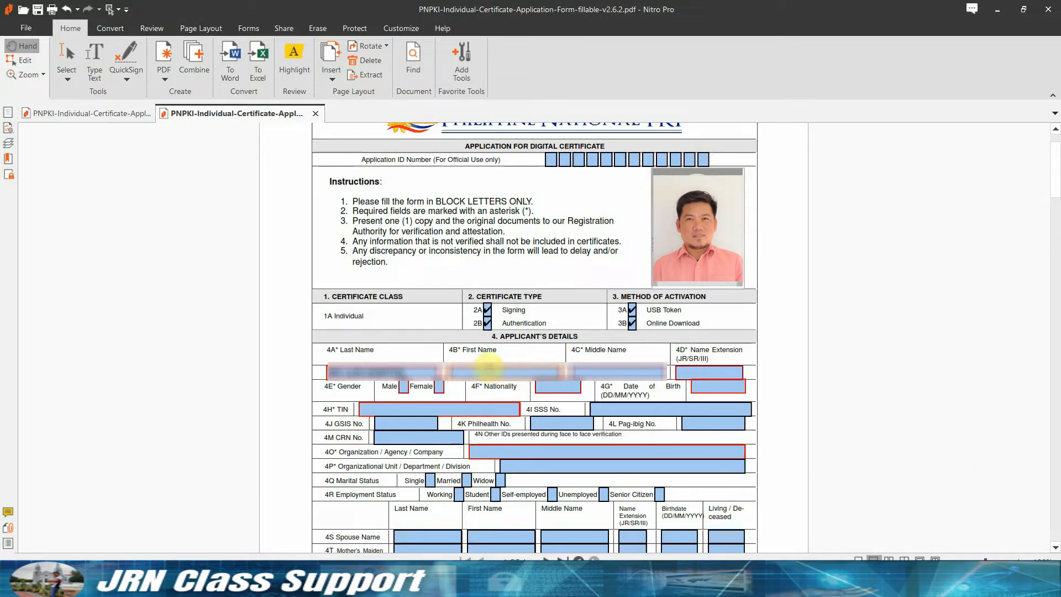
left_click(488, 369)
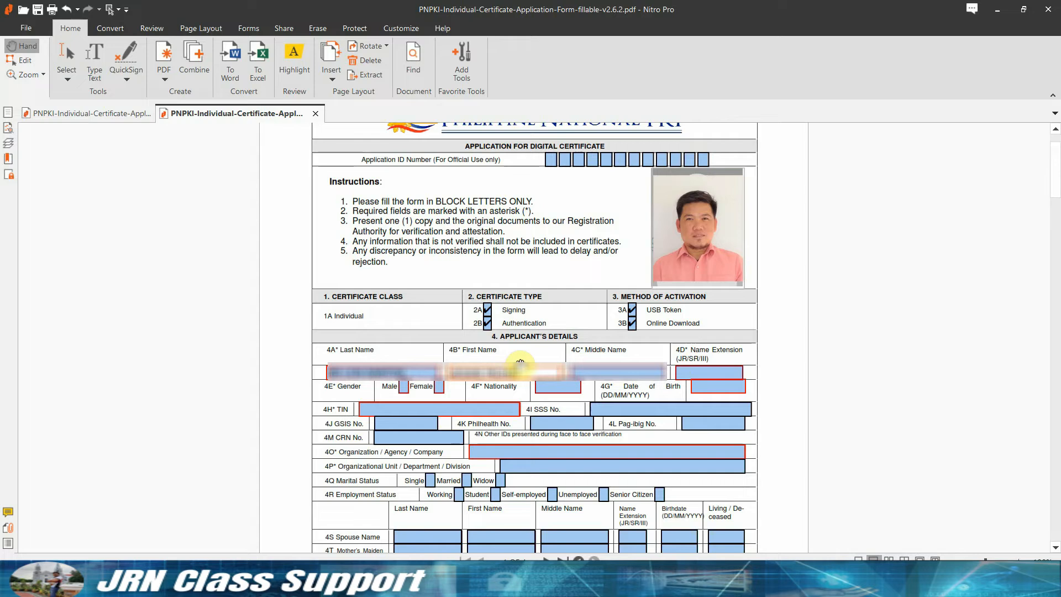
key("Tab")
type("******")
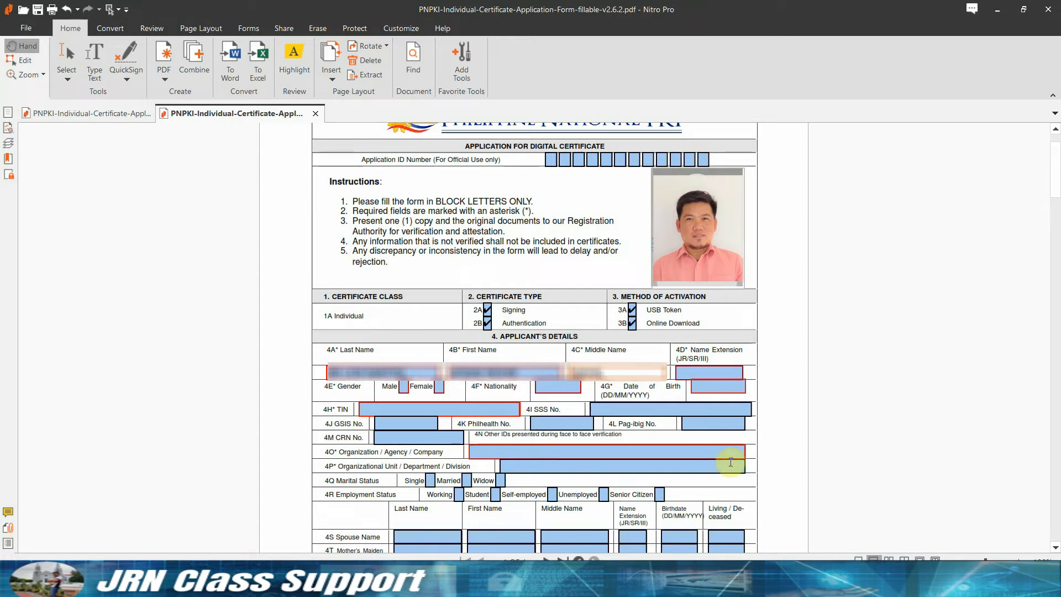
Mark gender as Male, set nationality to FILIPINO, and enter the birthdate.
left_click(403, 386)
left_click(575, 389)
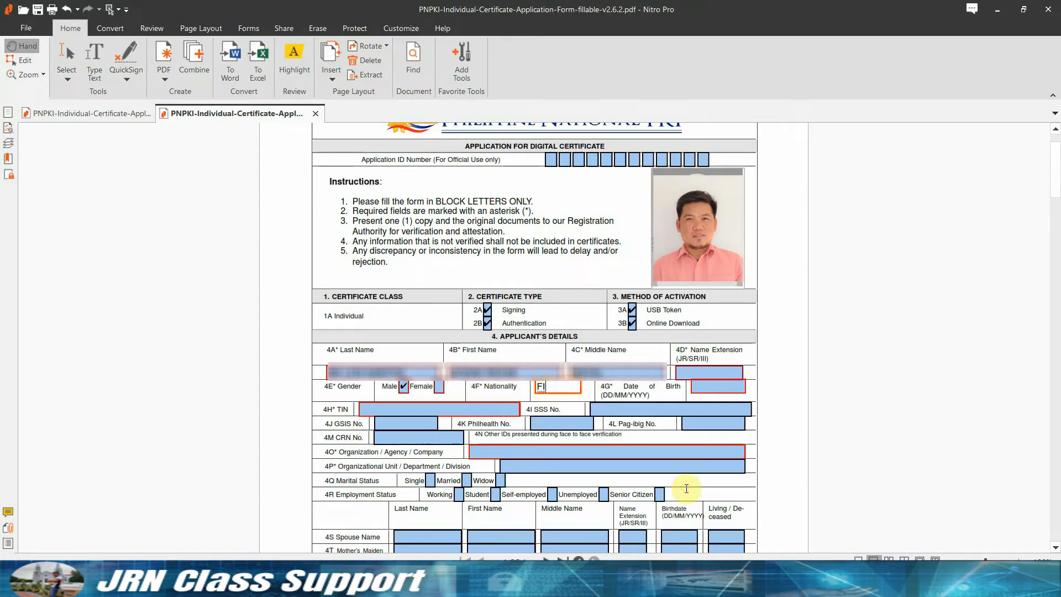
type("FILIPINO")
left_click(702, 386)
type("***")
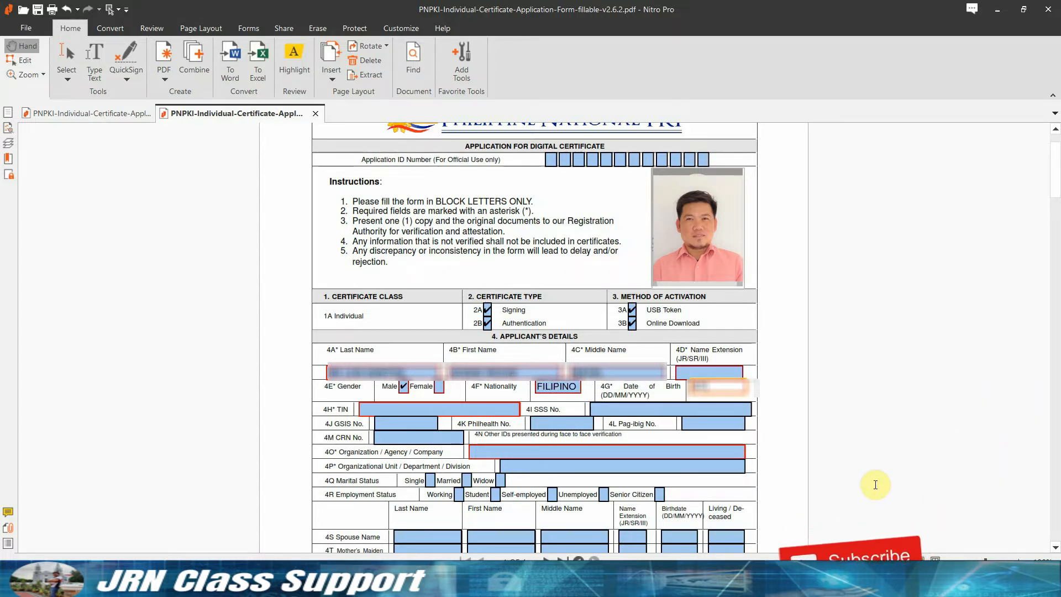
type("****")
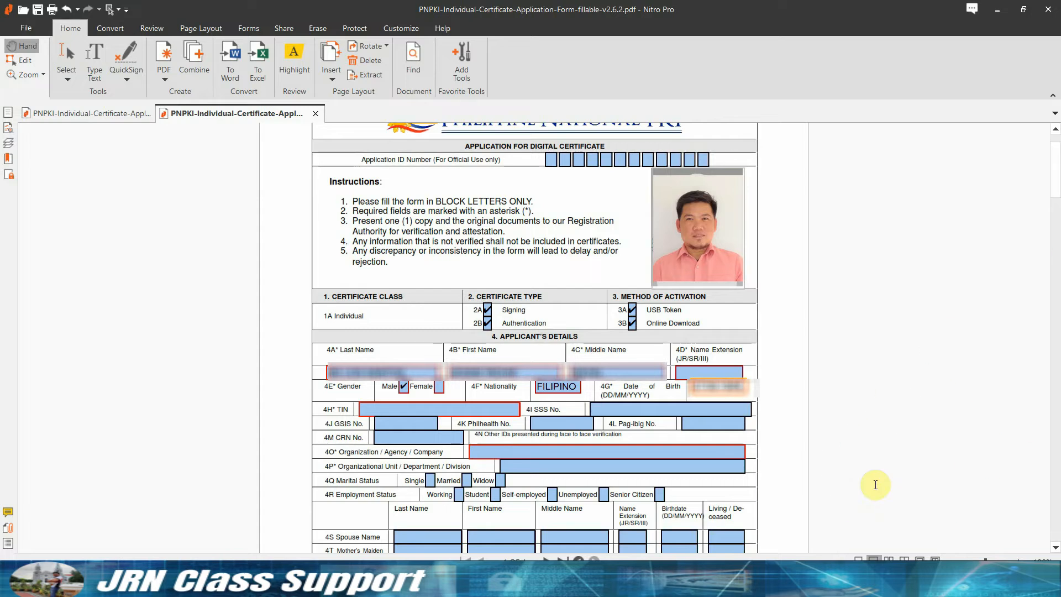
Enter the applicant's TIN, GSIS and PhilHealth numbers.
left_click(475, 411)
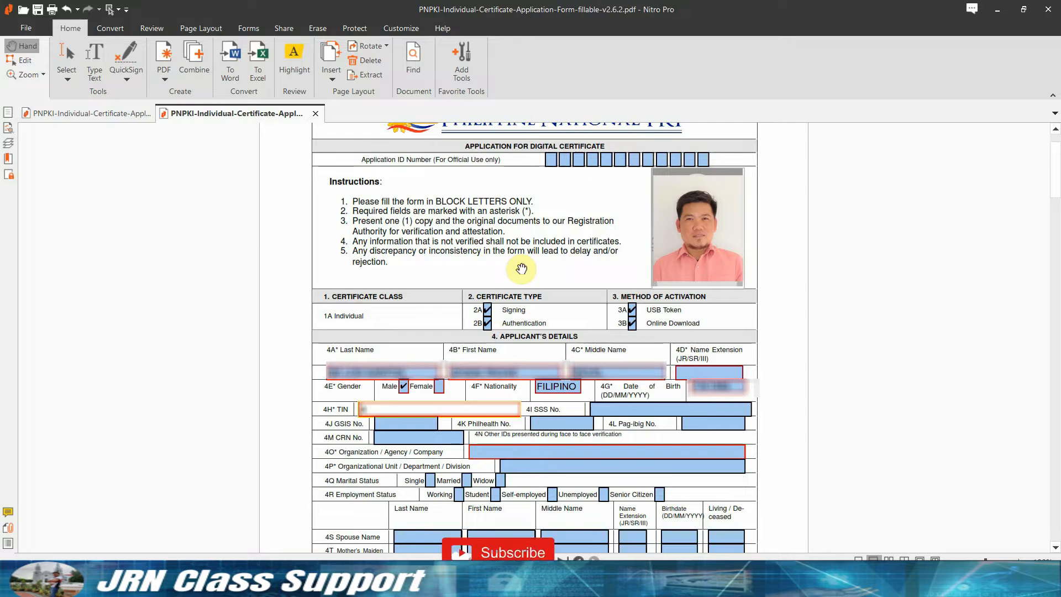
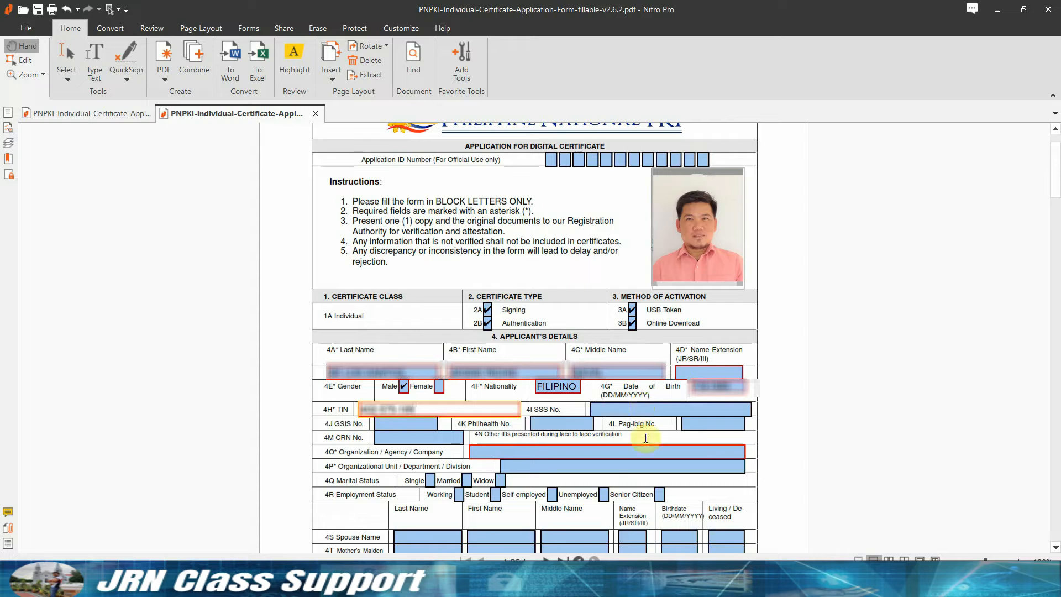
key("Tab")
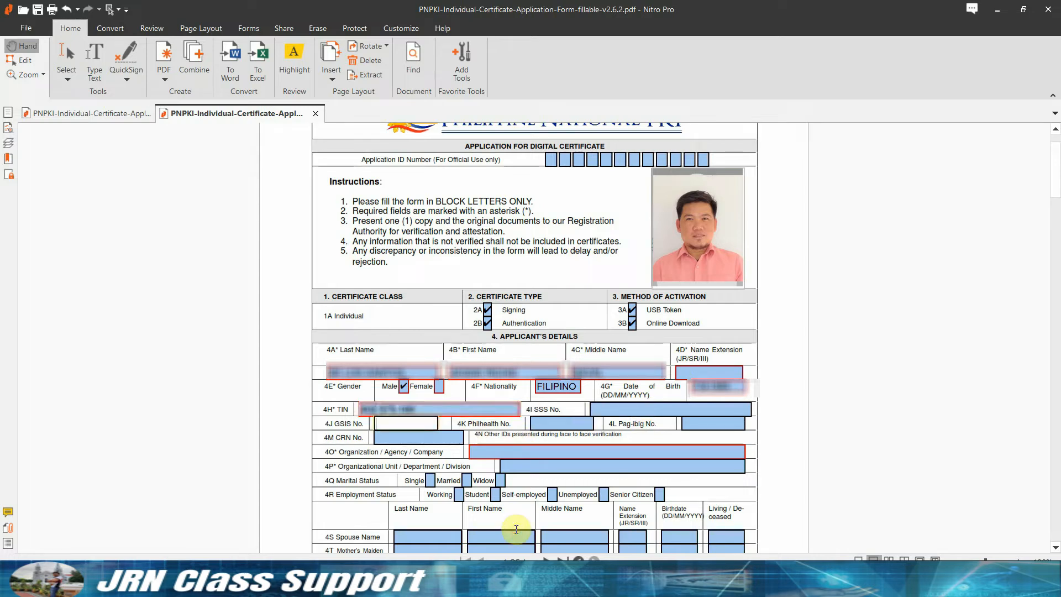
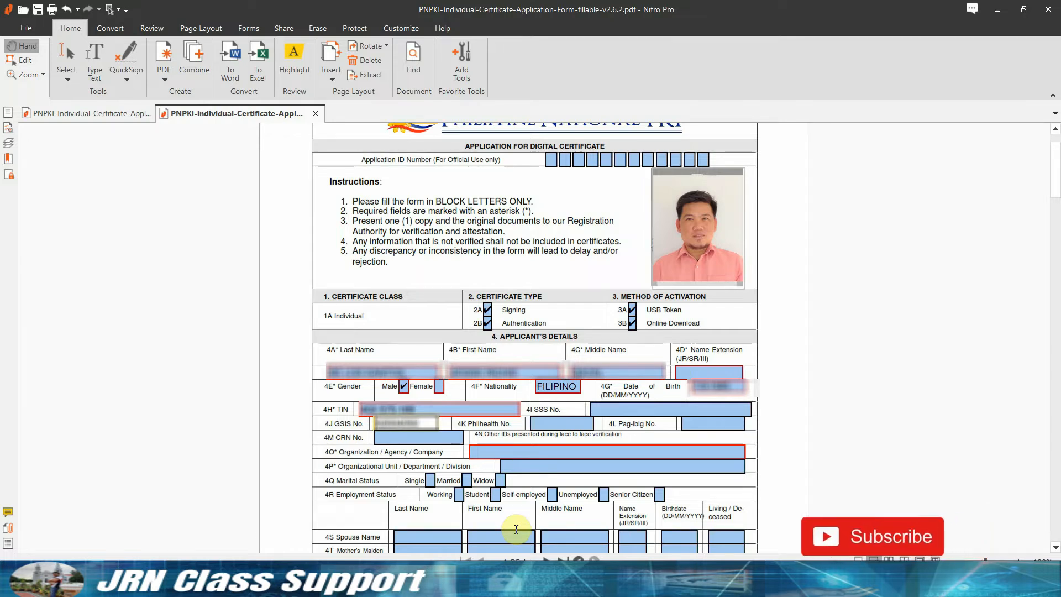
left_click(554, 425)
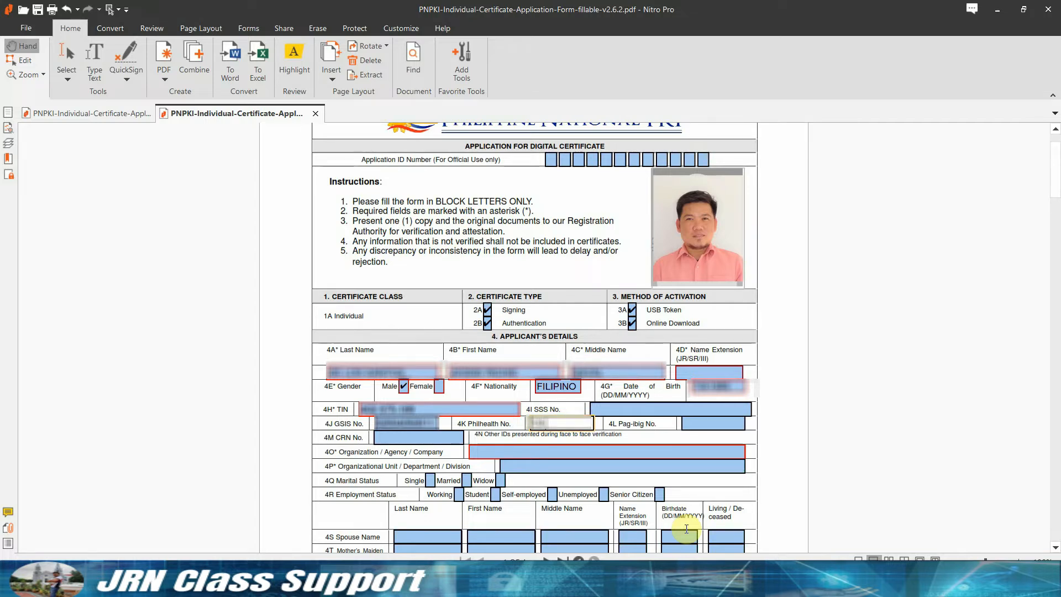
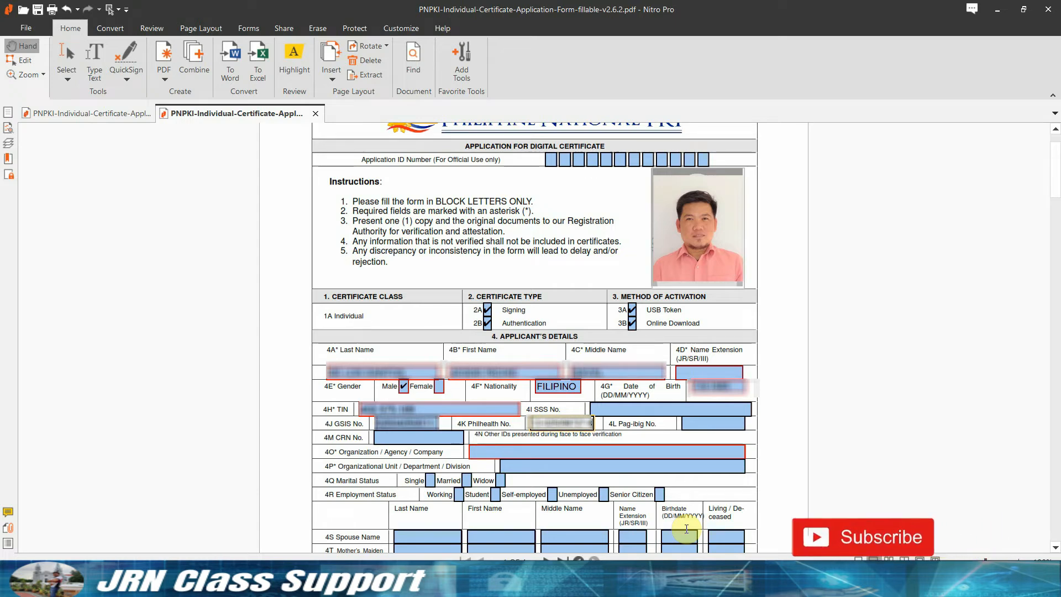
key("Tab")
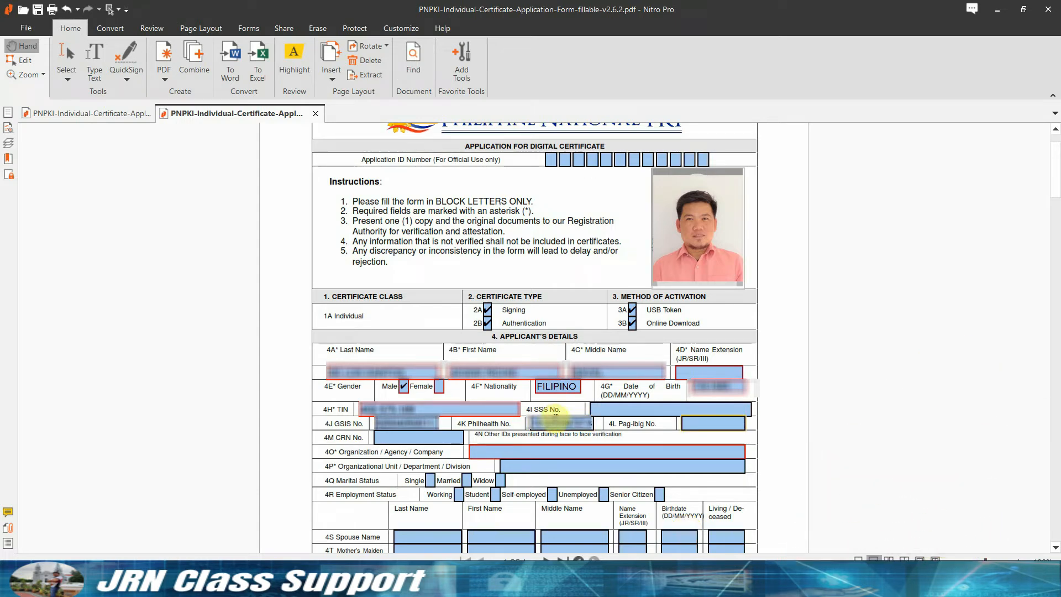
Enter the applicant's Pag-IBIG and CRN numbers.
left_click(702, 425)
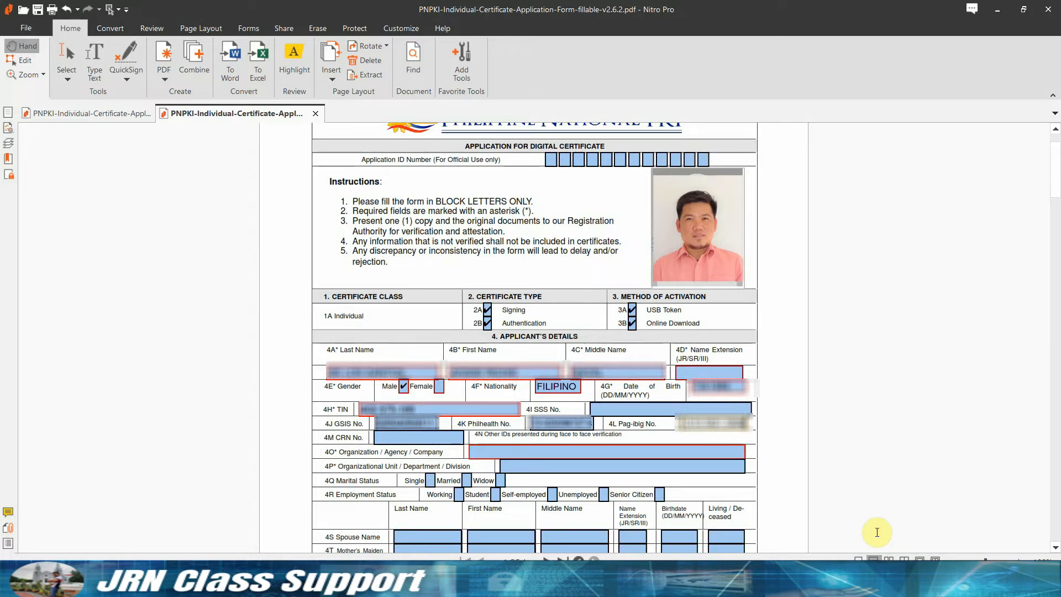
left_click(396, 437)
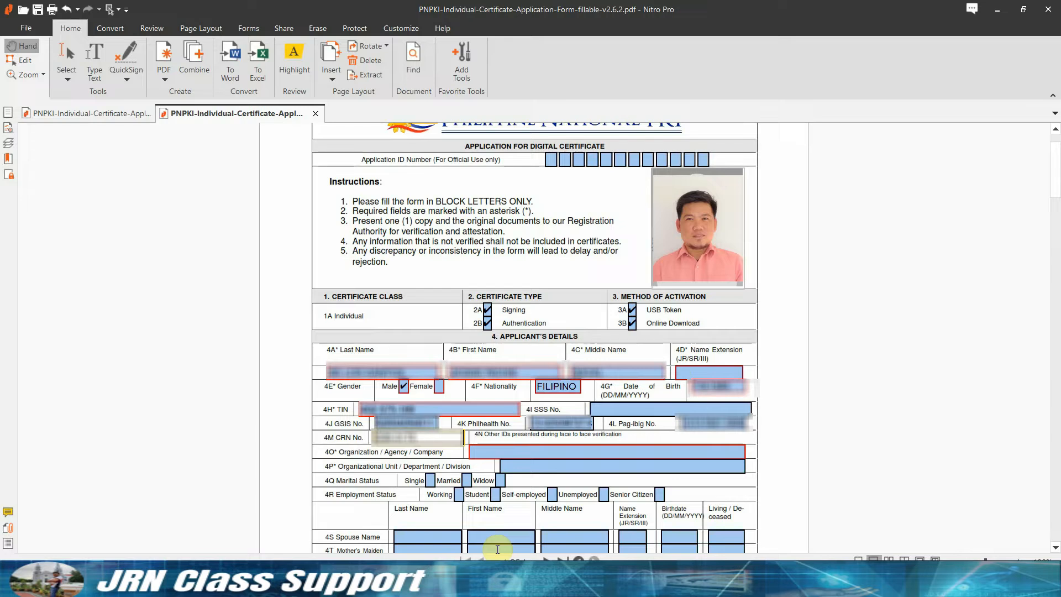
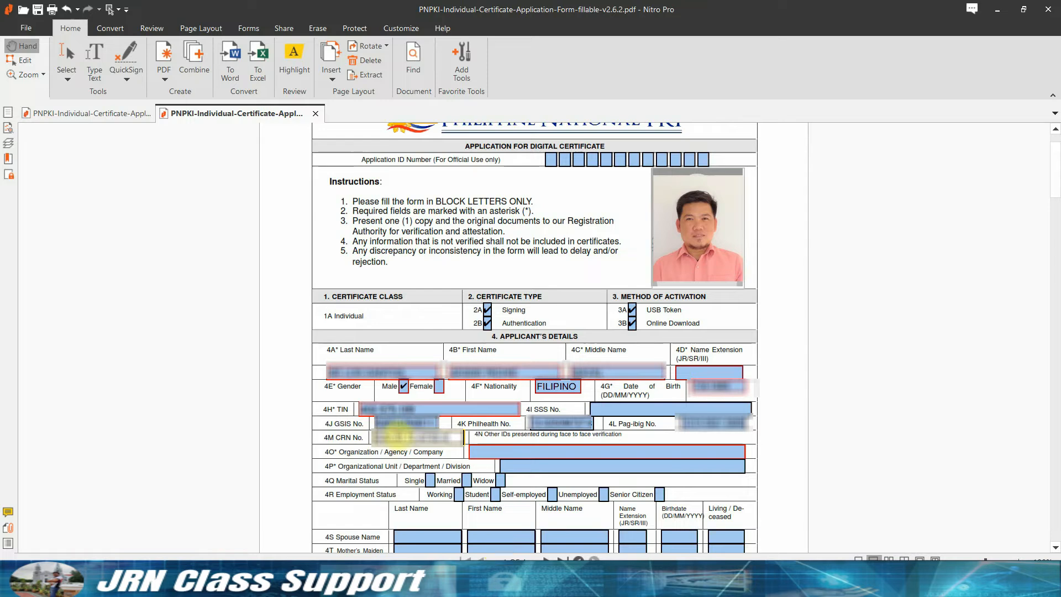
Enter EASTERN VISAYAS STATE UNIVERSITY and Planning, Research and Development Office; tick Married and Working.
left_click(494, 454)
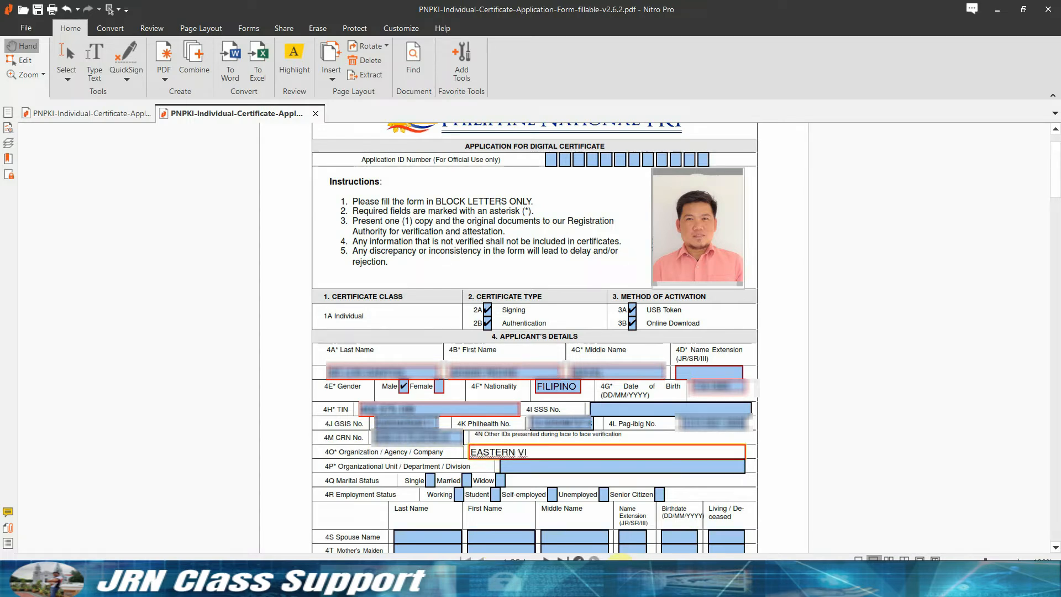
type("EASTERN VISAYAS STATE UNIVERSTI")
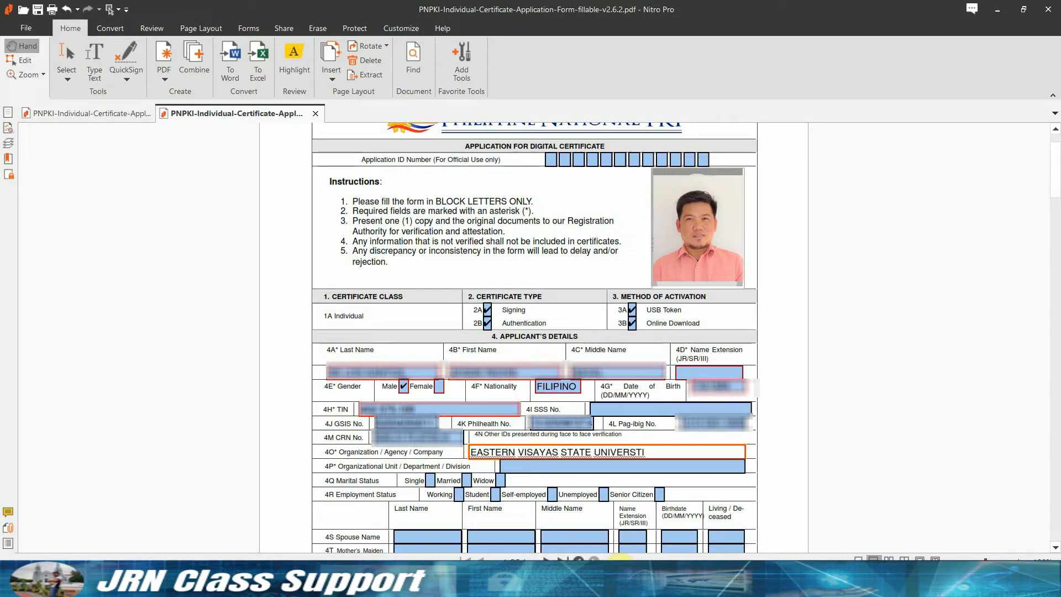
type("TY")
key("BackSpace")
key("BackSpace")
key("Tab")
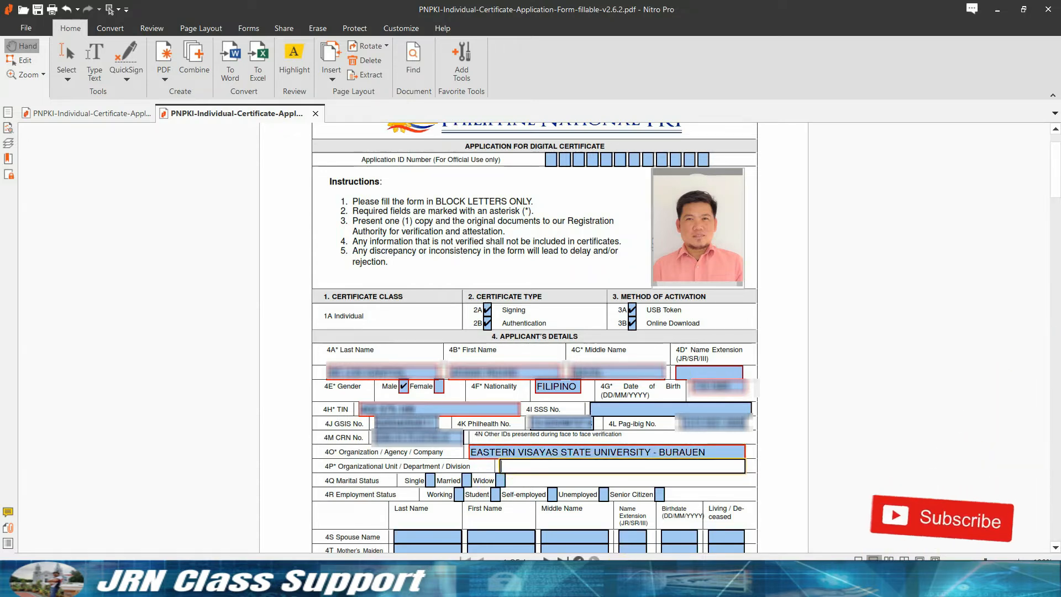
type("PLANNIN")
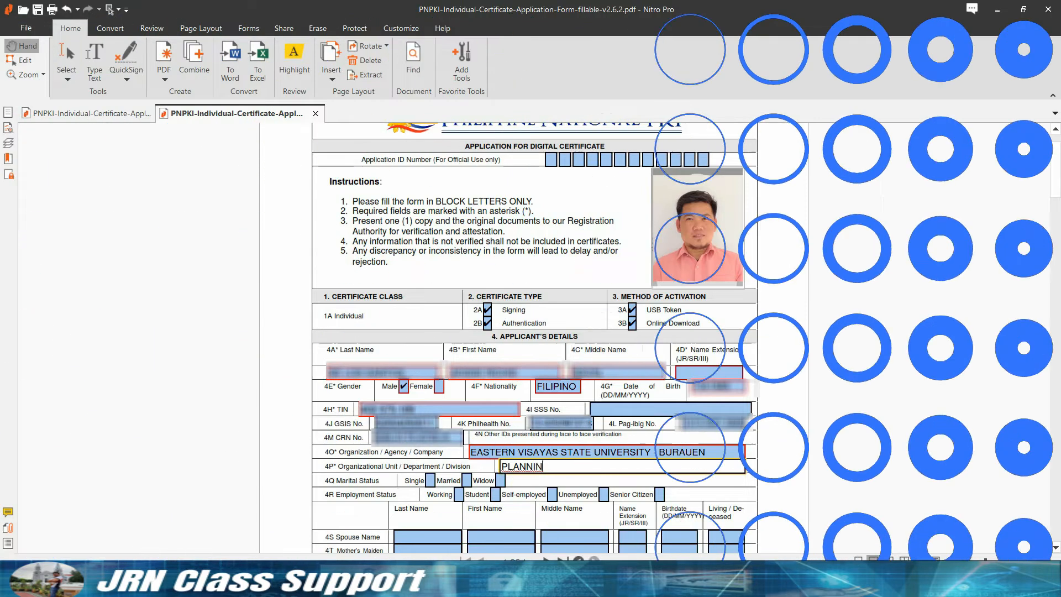
key("Caps_Lock")
key("BackSpace")
type("lan")
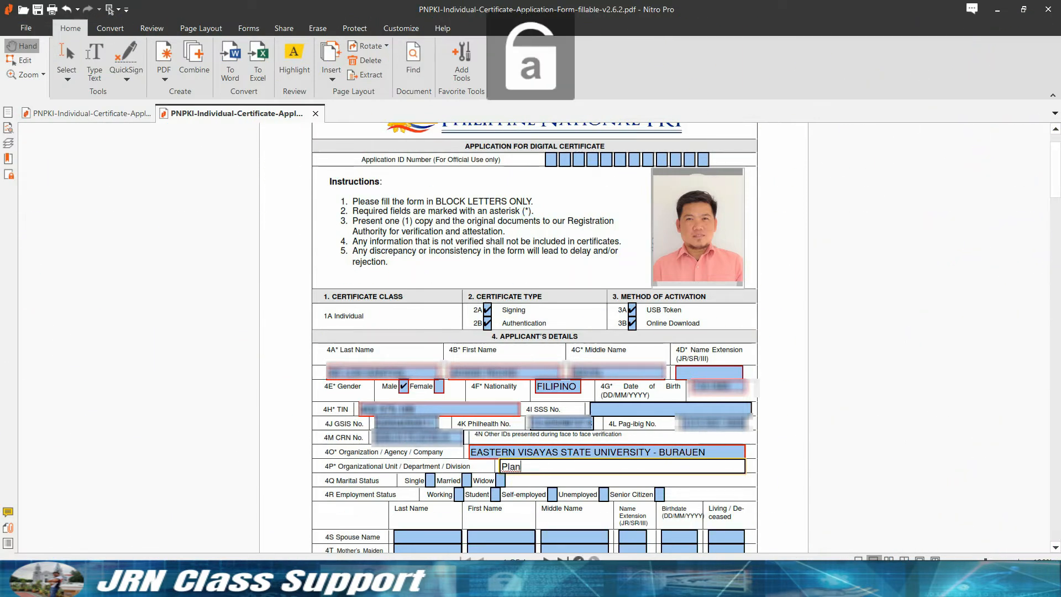
type("ning, Res")
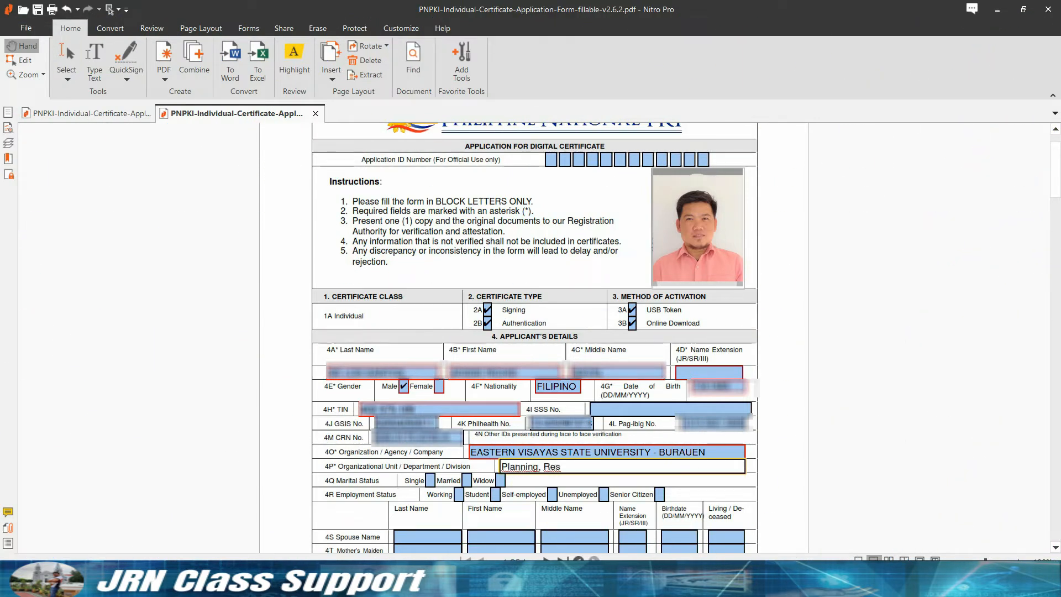
type("earch and Development Office")
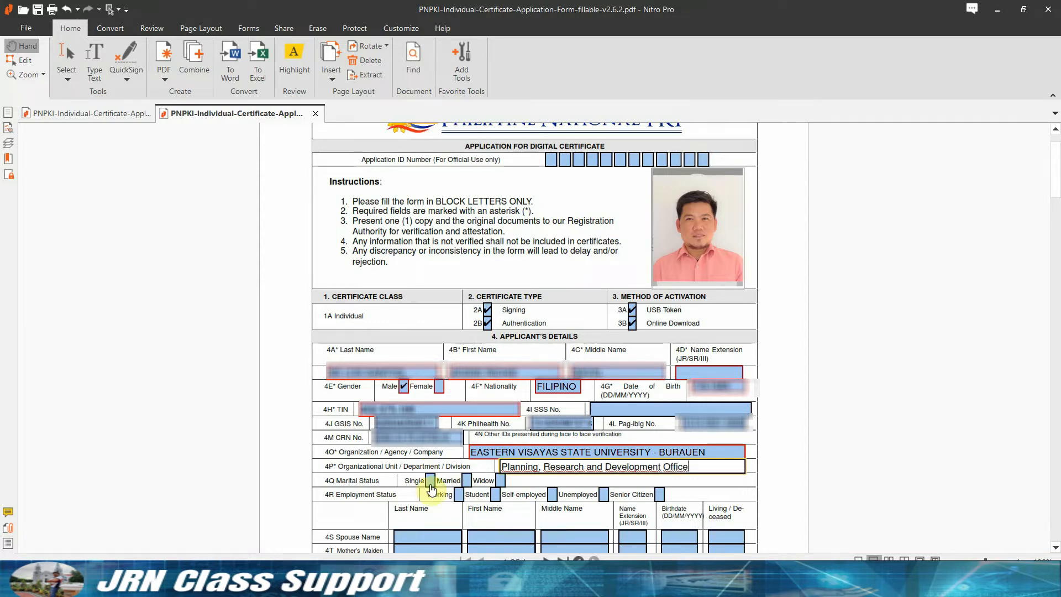
left_click(467, 480)
left_click(458, 495)
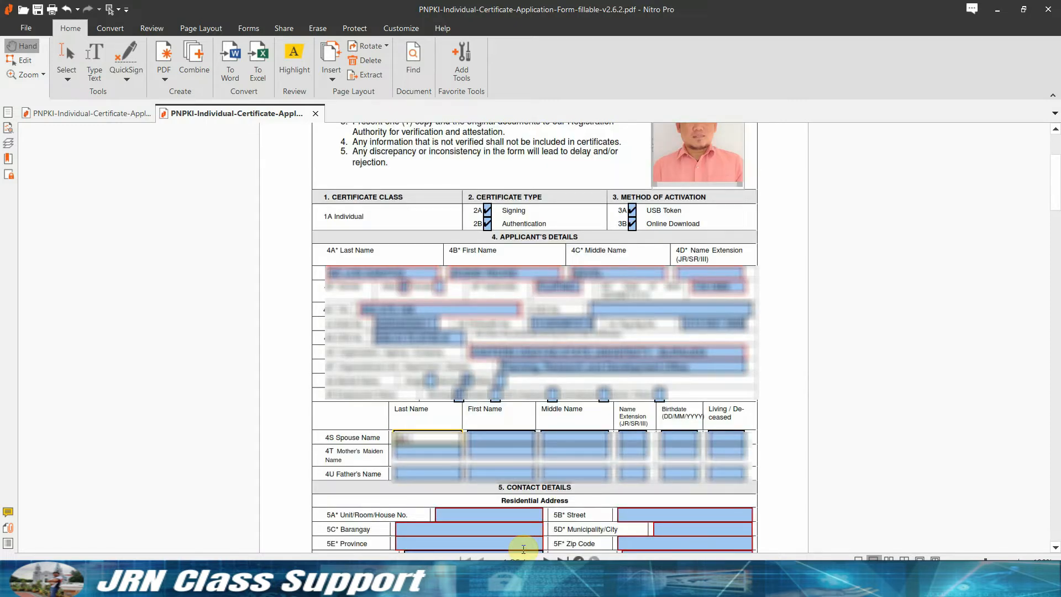
Fill the spouse's last, first and middle names, birthdate, and Living status.
key("Caps_Lock")
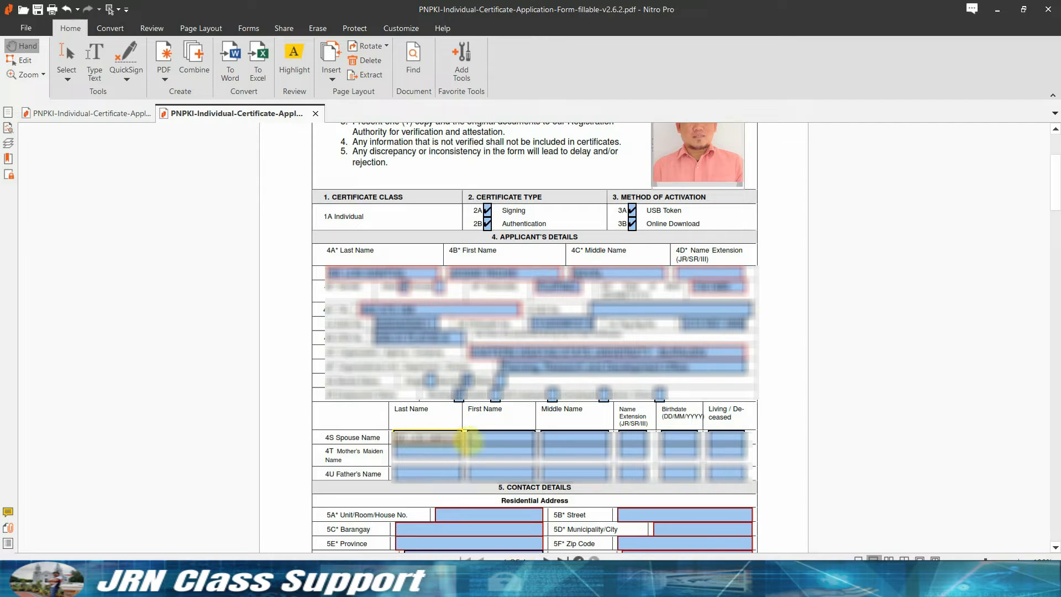
left_click(493, 439)
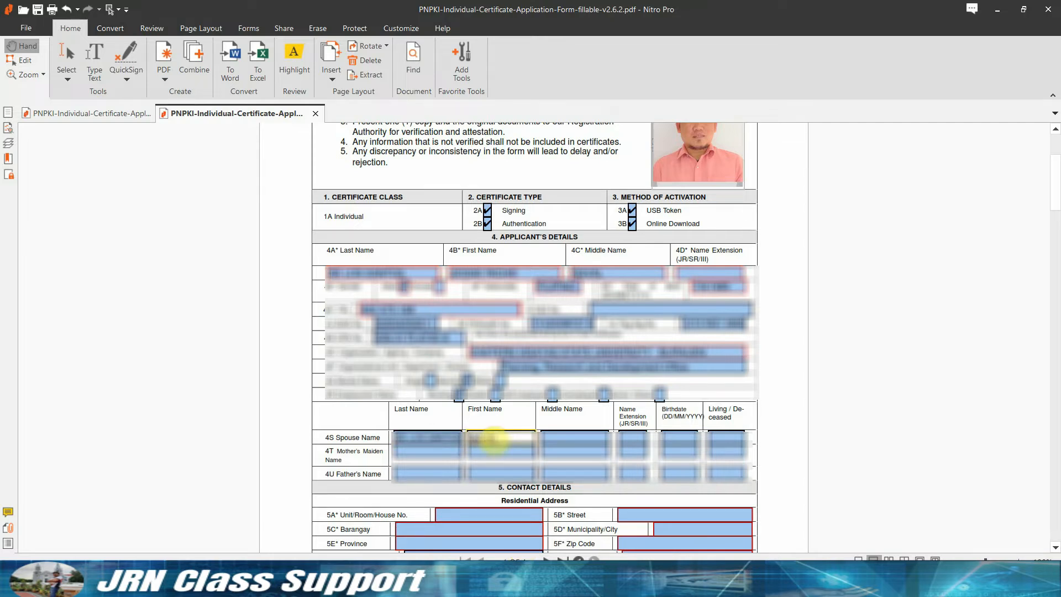
left_click(557, 440)
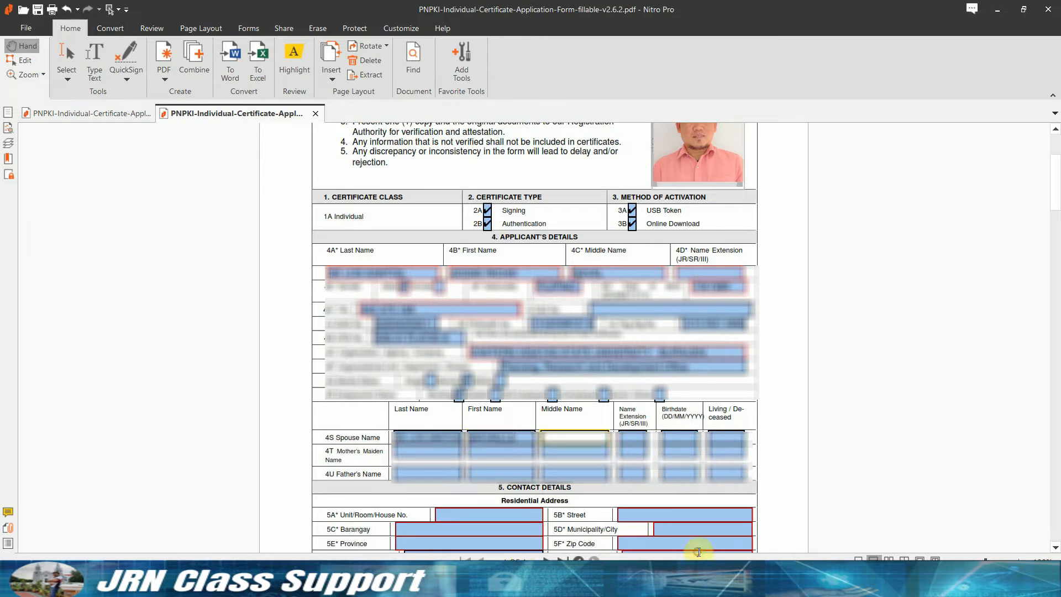
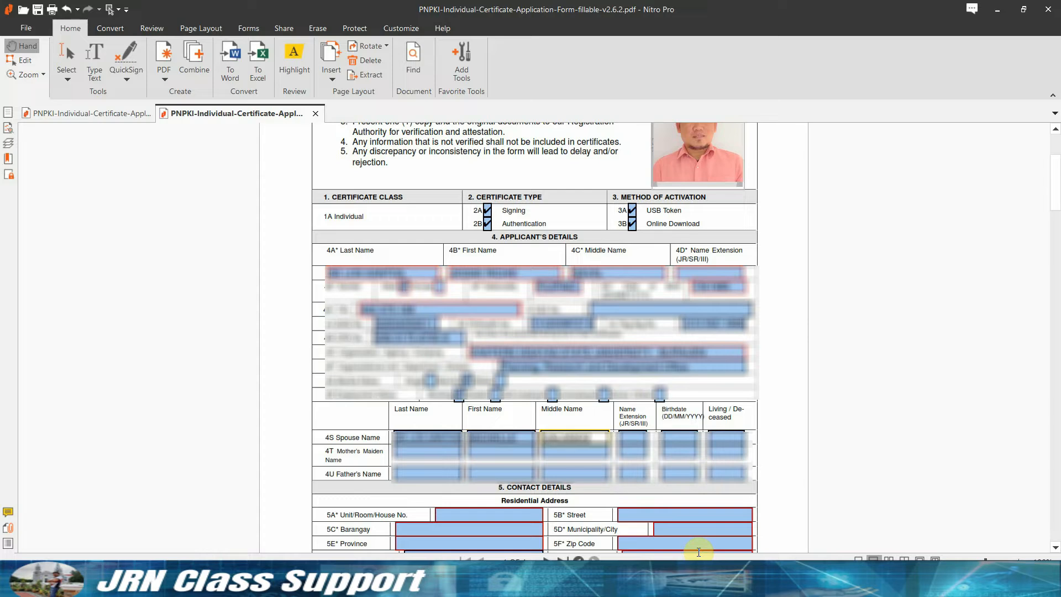
left_click(677, 440)
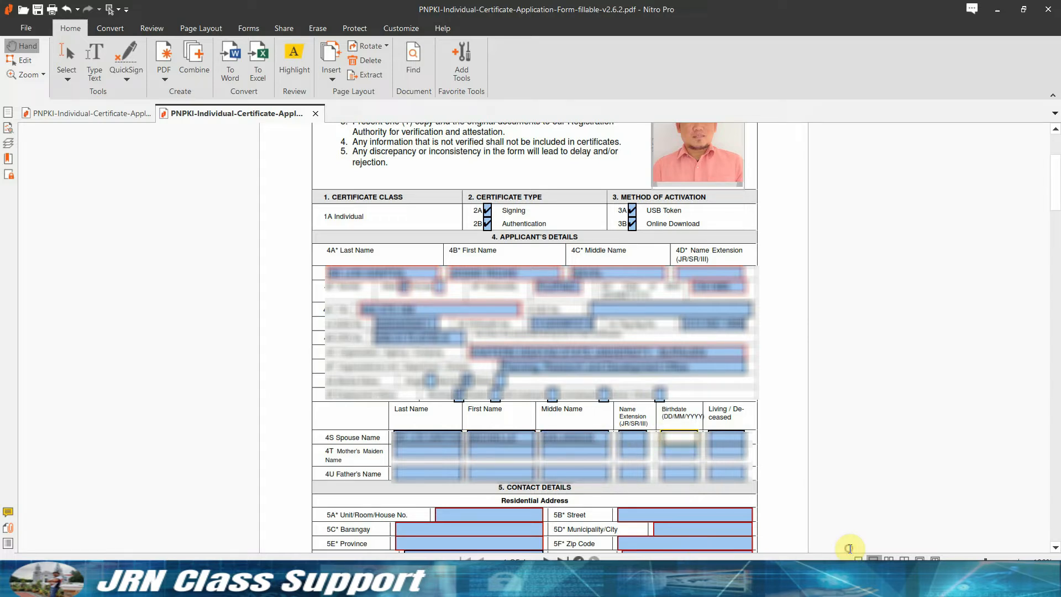
type("10/10/85")
key("Tab")
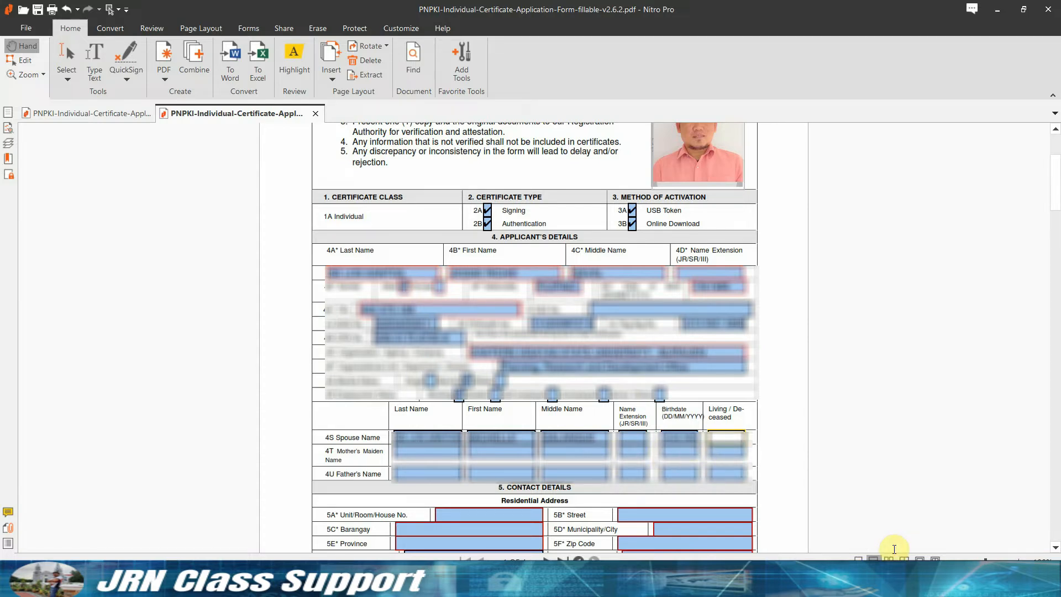
key("Caps_Lock")
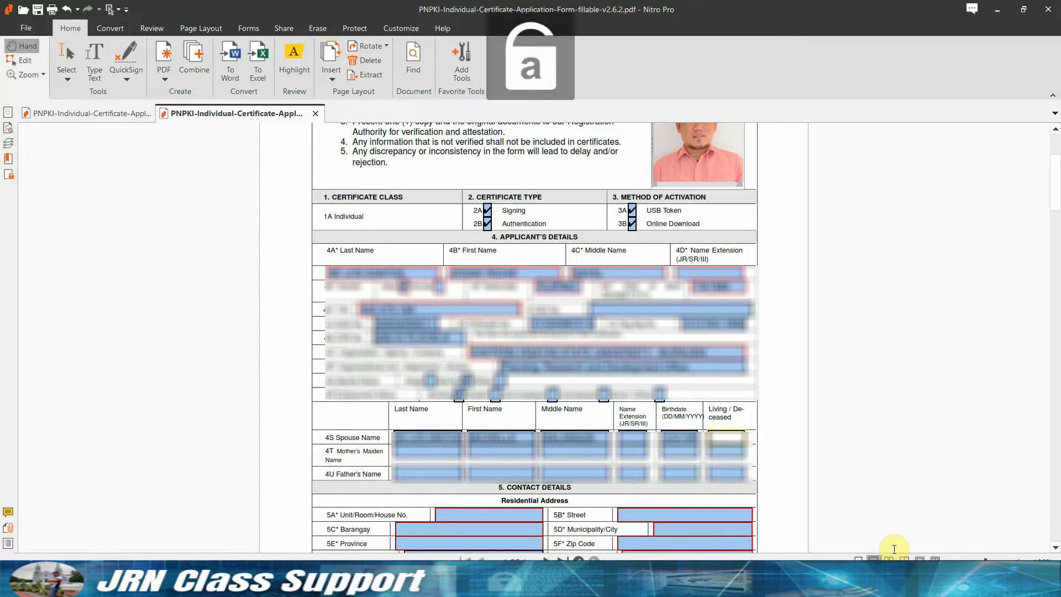
type("Living")
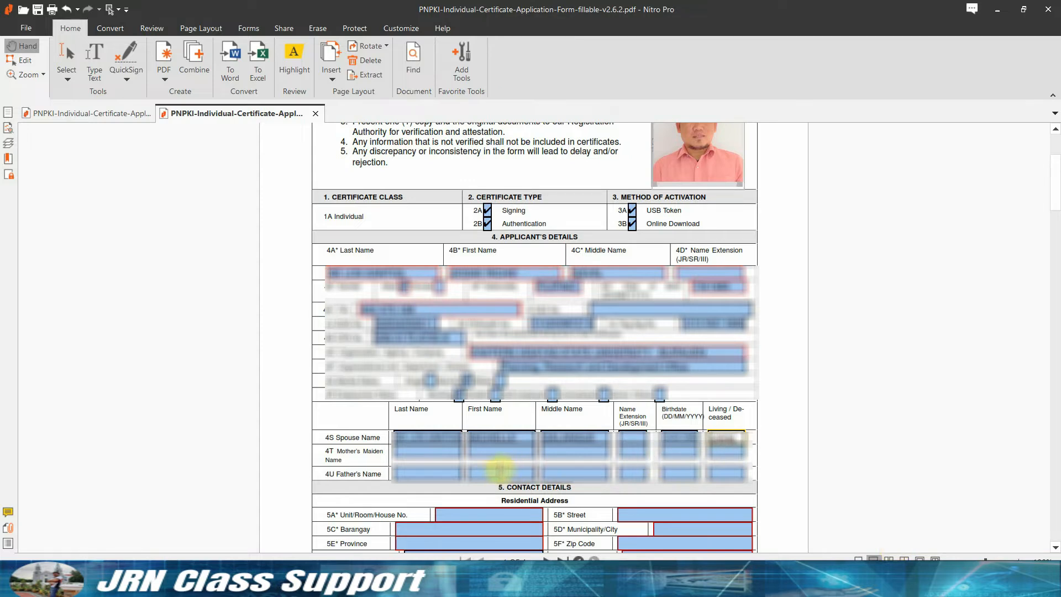
Fill the mother's maiden last, first and middle names, birthdate, and Living status.
key("Tab")
key("Caps_Lock")
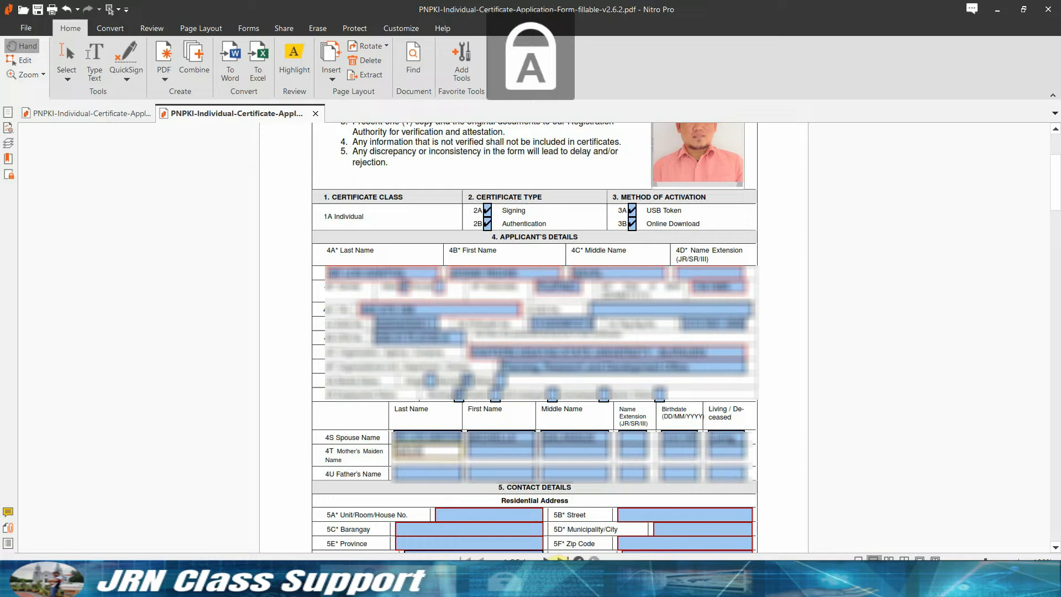
key("Tab")
left_click(488, 454)
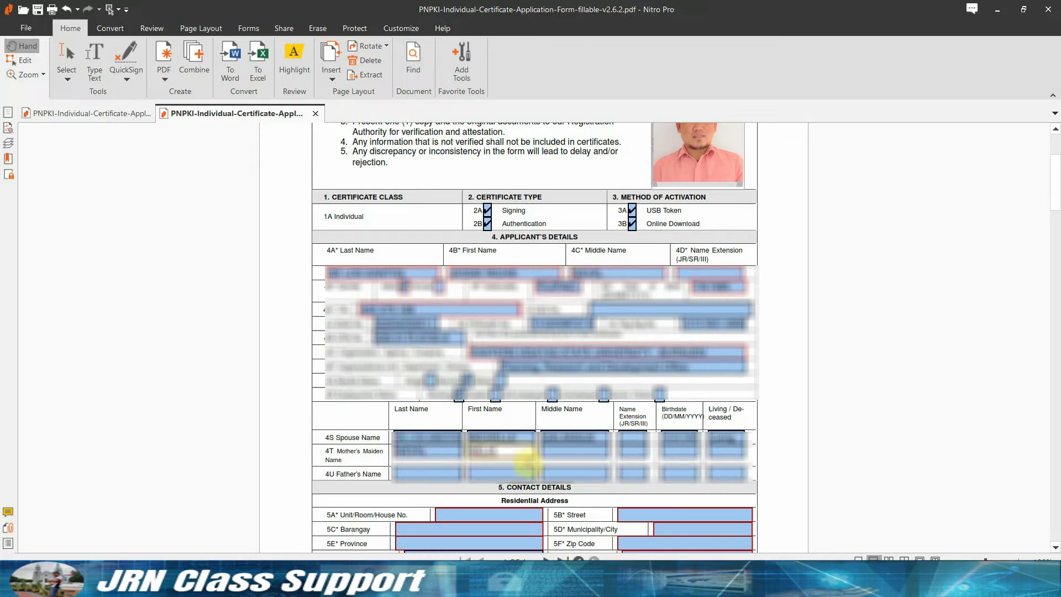
key("Tab")
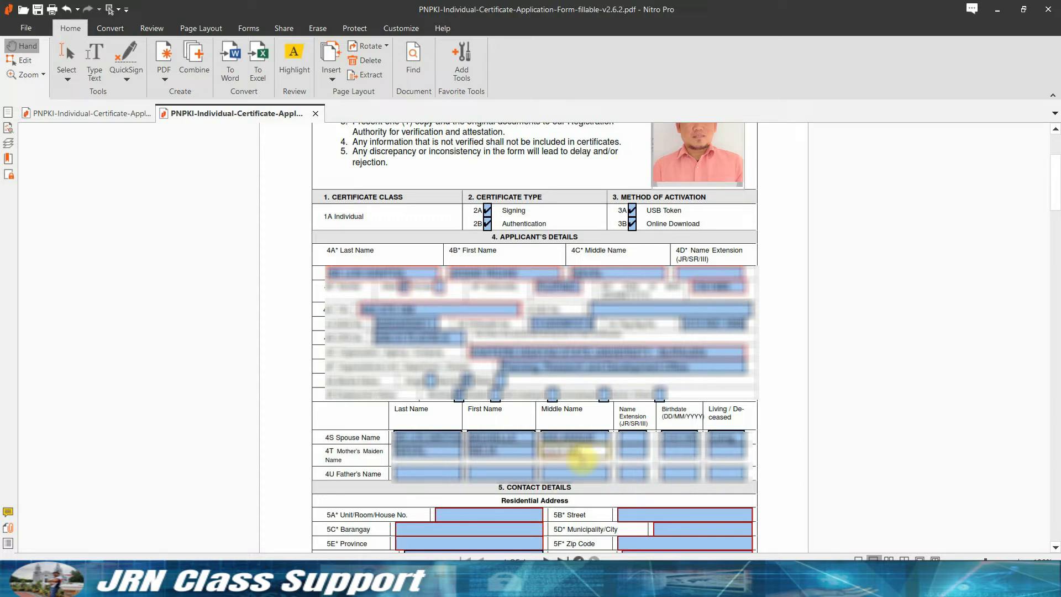
key("Tab")
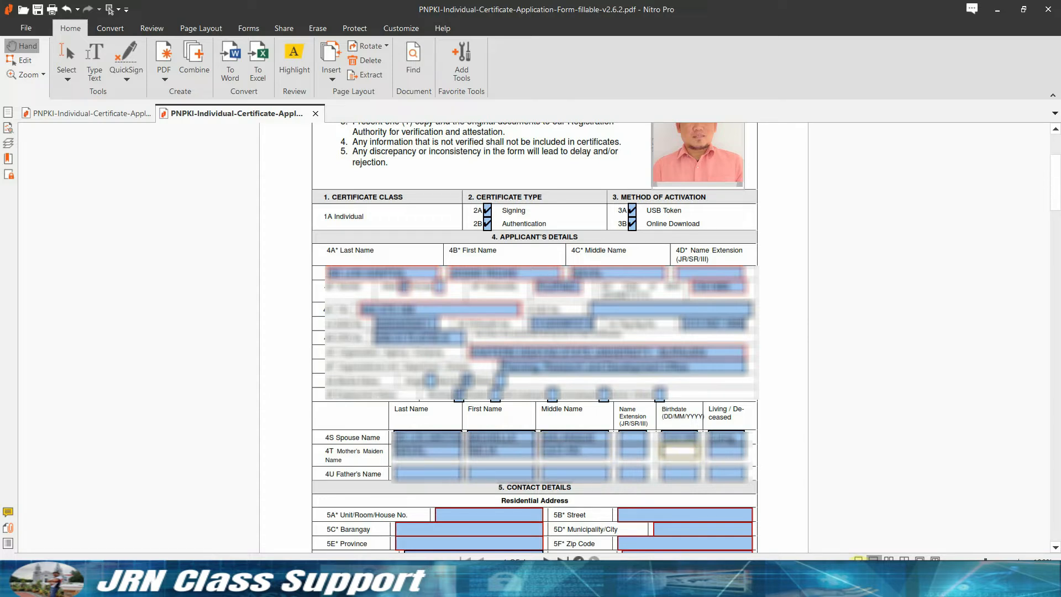
type("10/10/1950")
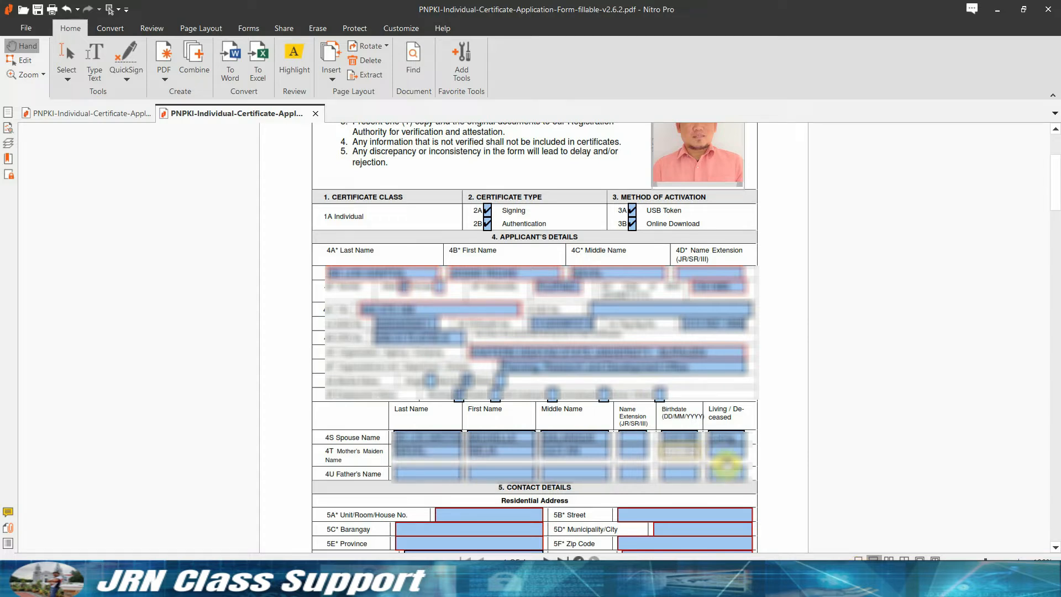
left_click(727, 453)
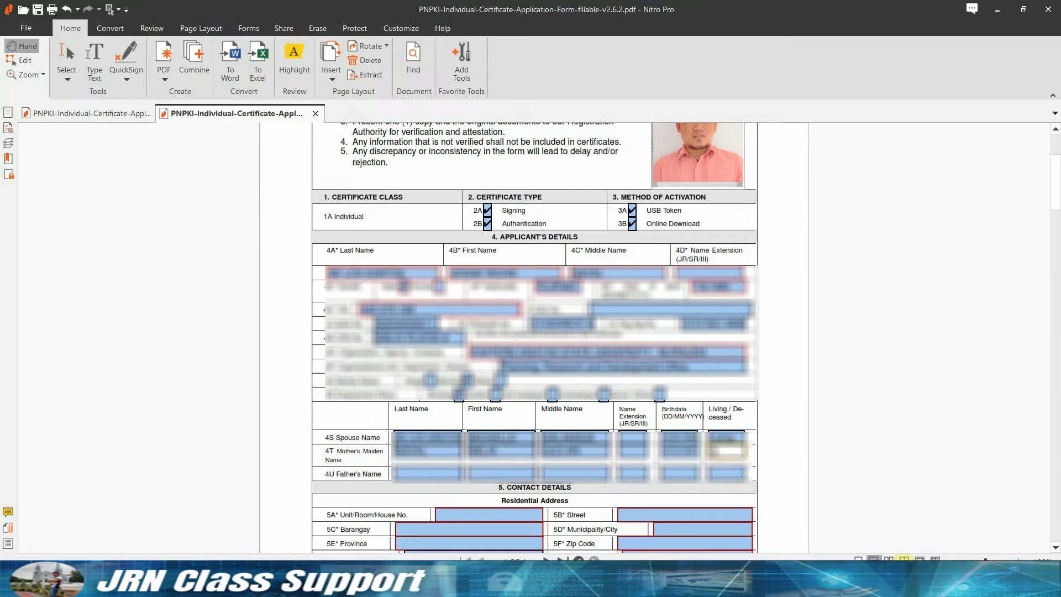
key("Caps_Lock")
type("Living")
Fill the father's last, first and middle names and birthdate, starting his status entry.
left_click(428, 473)
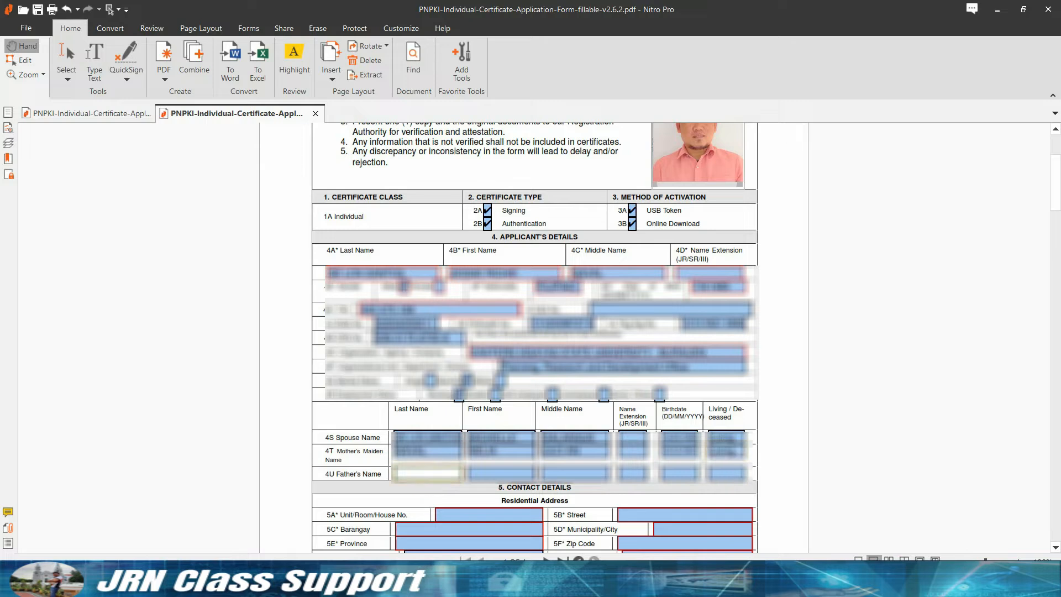
key("Caps_Lock")
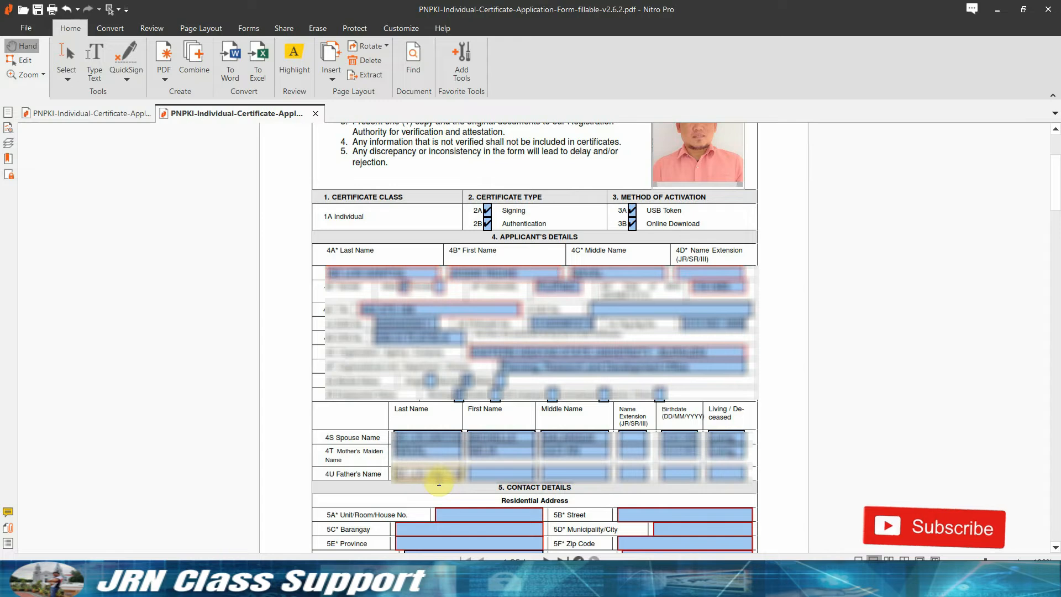
left_click(479, 474)
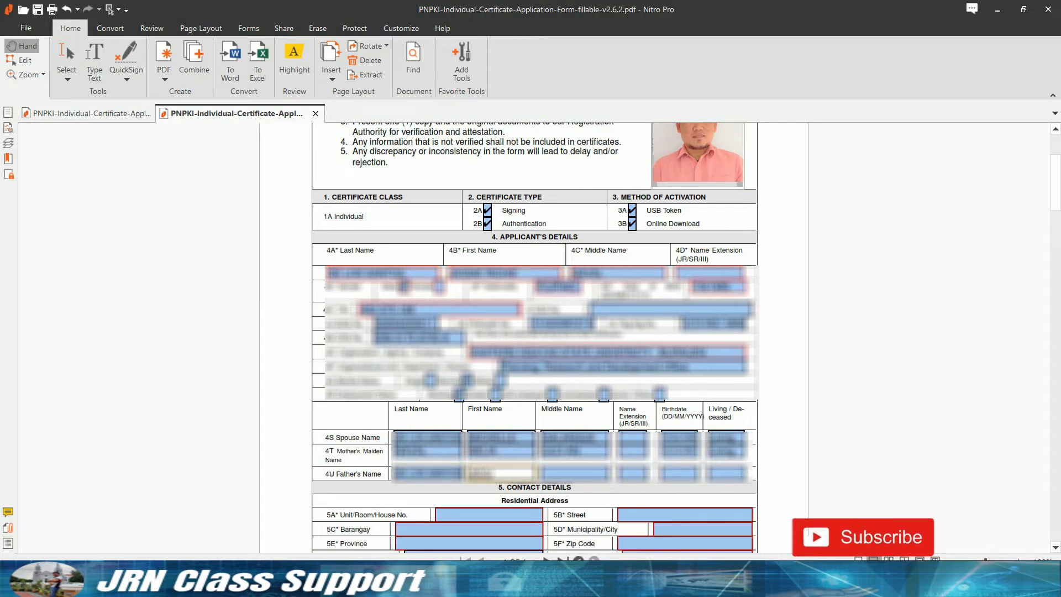
left_click(580, 471)
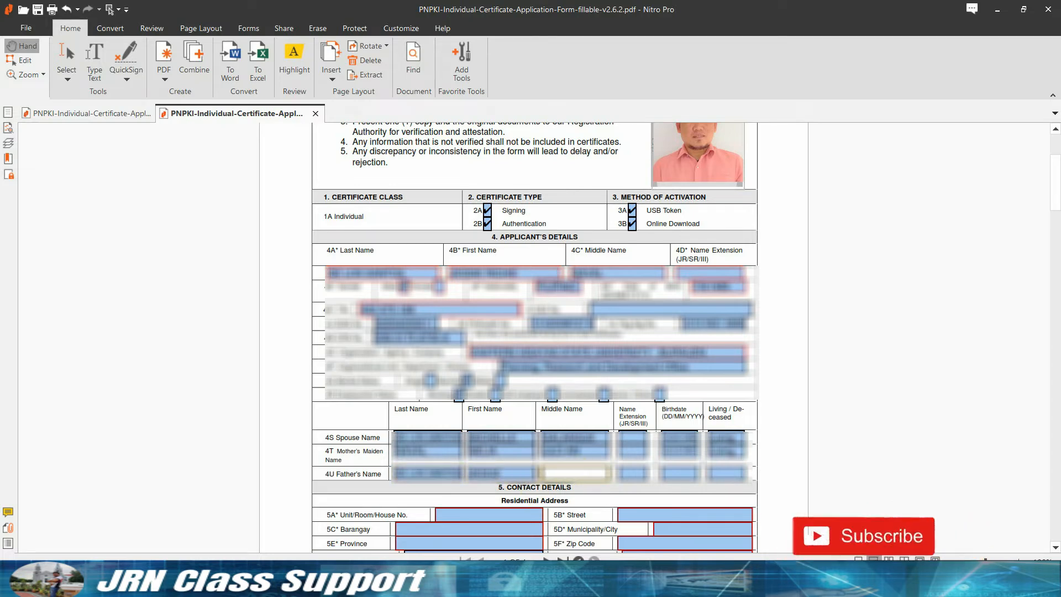
left_click(681, 473)
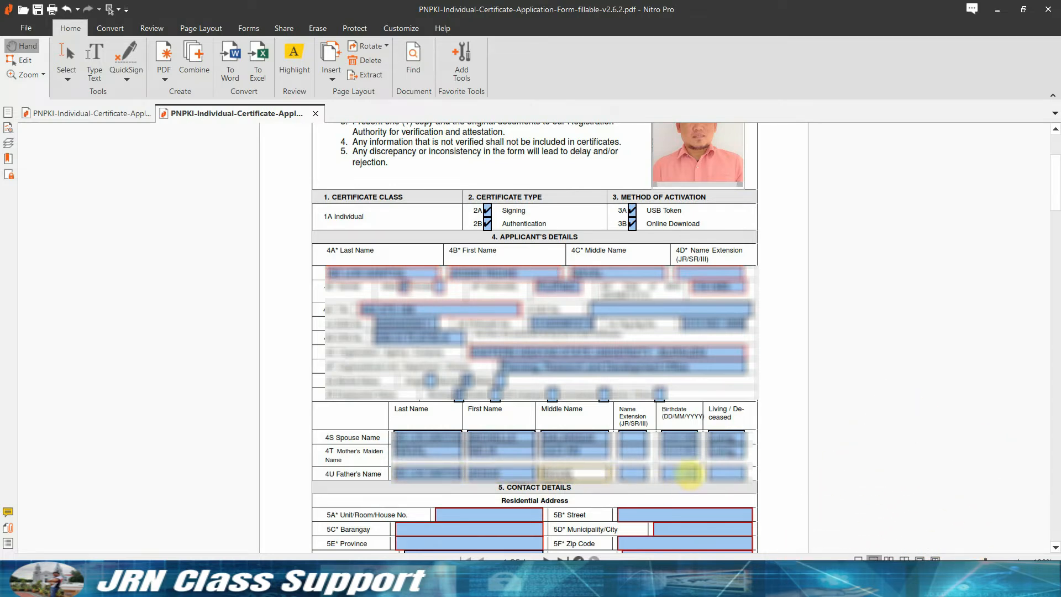
type("12/")
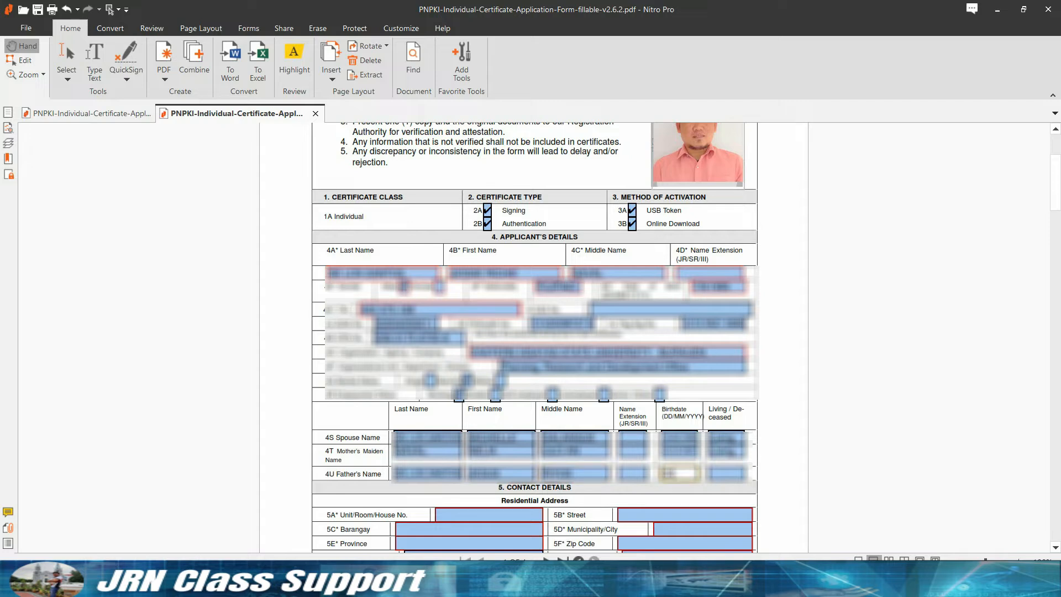
type("05/1950")
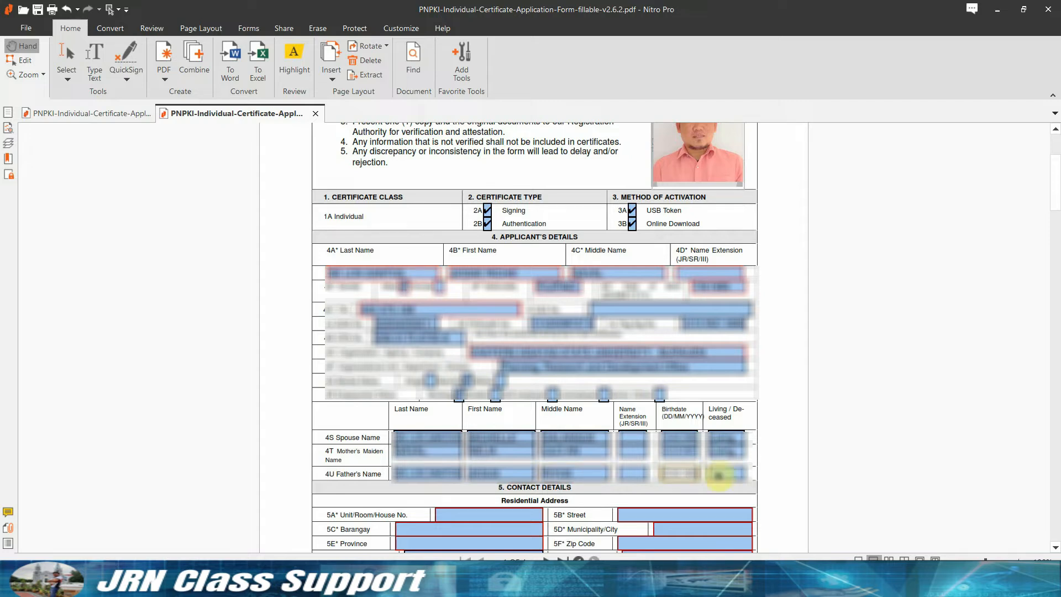
key("Tab")
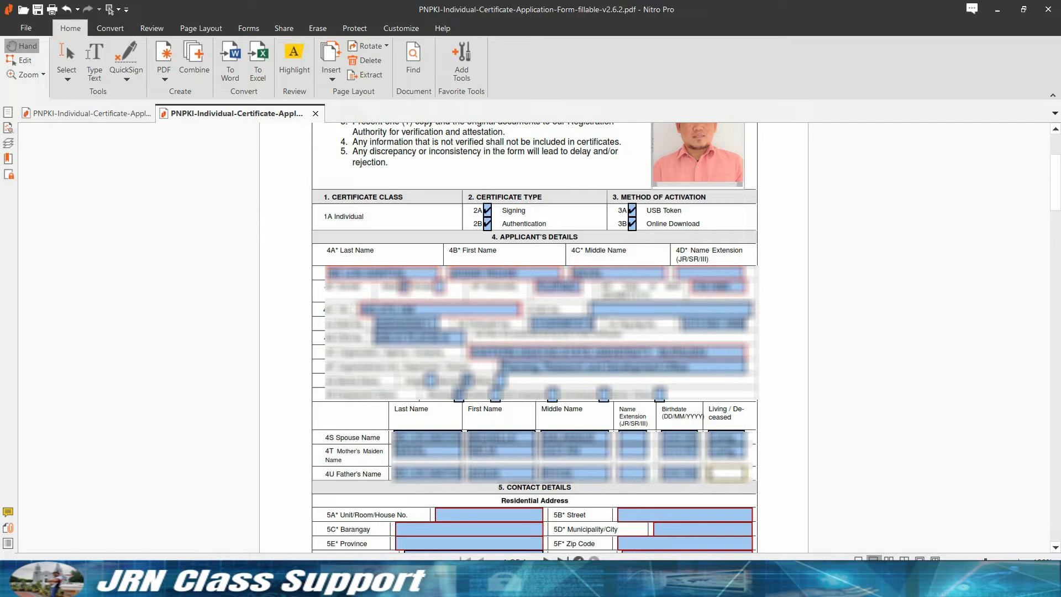
key("Caps_Lock")
type("Lvi")
key("BackSpace")
key("BackSpace")
Complete the father's Living status and fill the residential street and barangay.
type("iving")
scroll(634, 350, "down", 3)
left_click(634, 349)
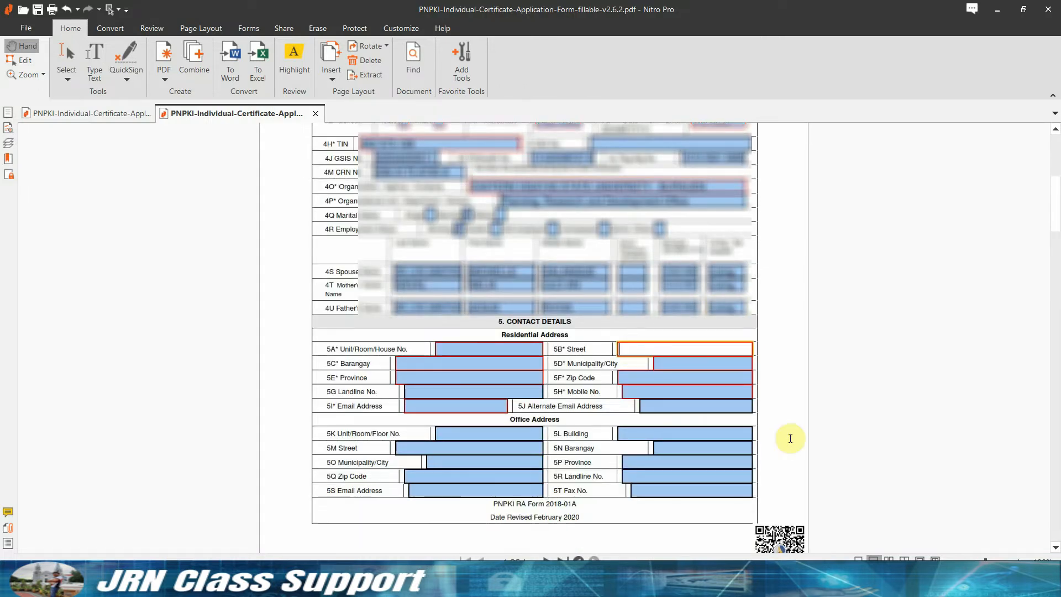
type("PuroMari")
key("BackSpace")
key("BackSpace")
type("ria")
key("BackSpace")
key("BackSpace")
key("BackSpace")
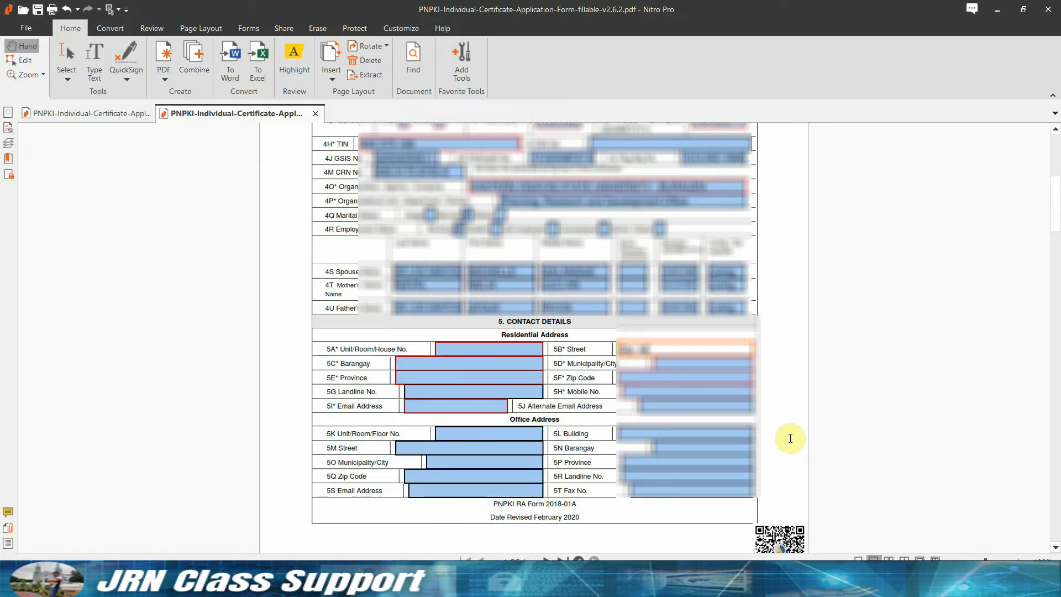
type("no Stre")
key("BackSpace")
key("BackSpace")
key("BackSpace")
key("BackSpace")
key("BackSpace")
left_click(474, 374)
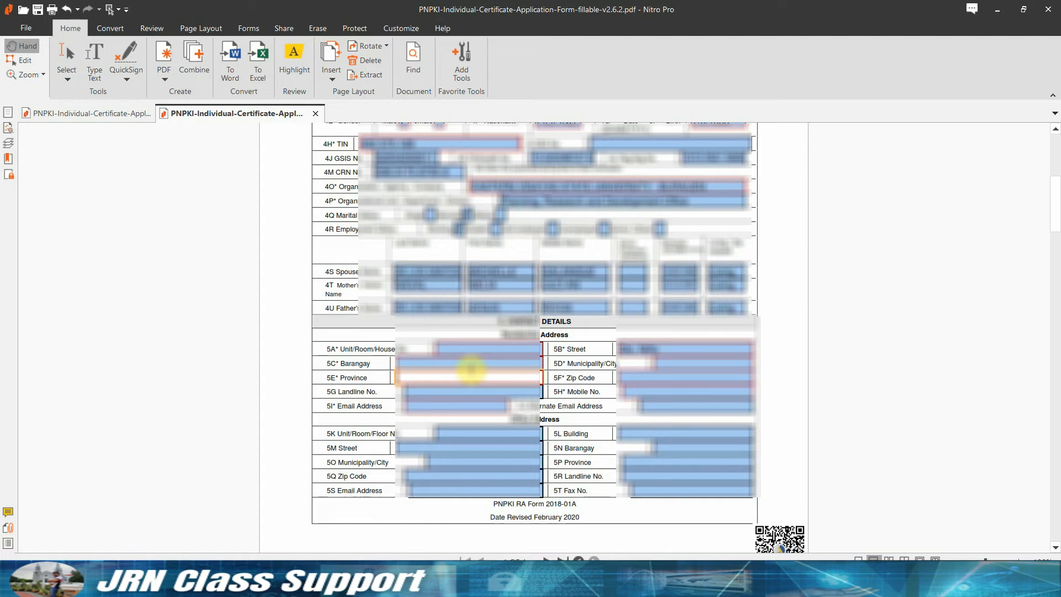
left_click(469, 366)
type("Poblacion District II")
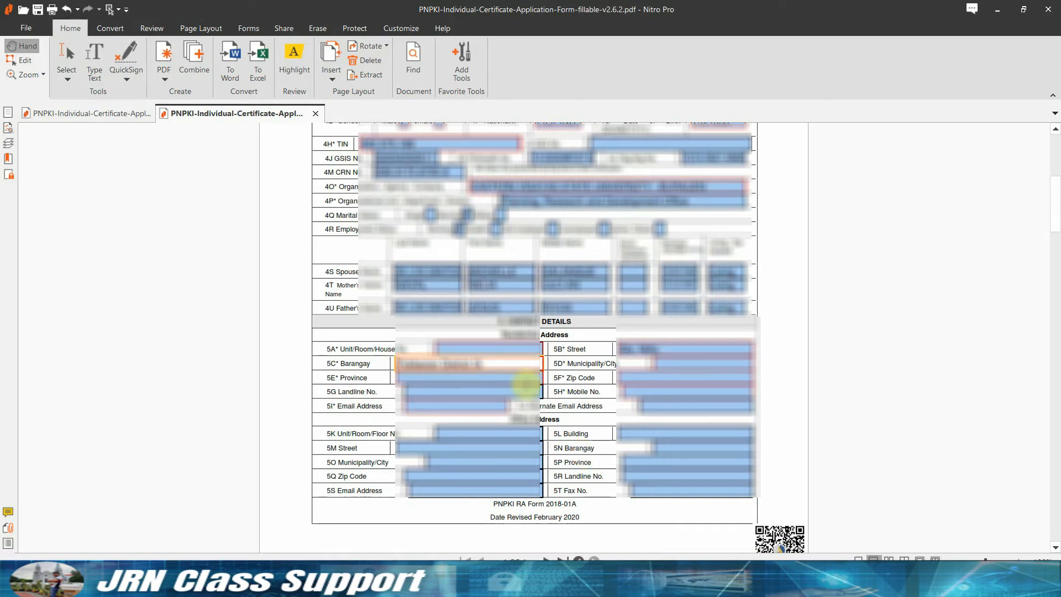
Fill the residential municipality/city, province, zip code and mobile number.
left_click(673, 361)
type("Burauen")
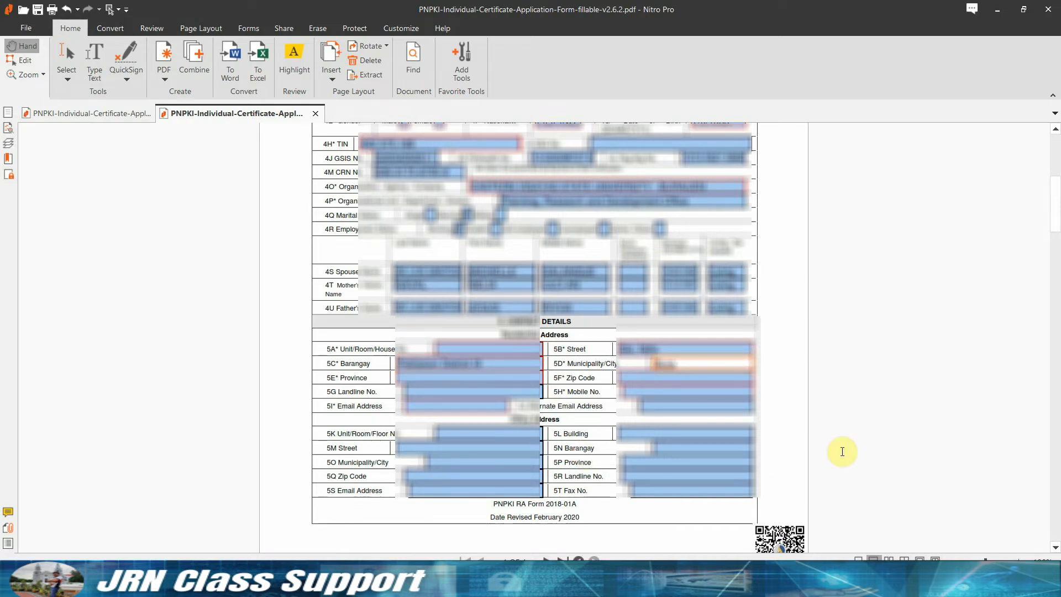
left_click(519, 378)
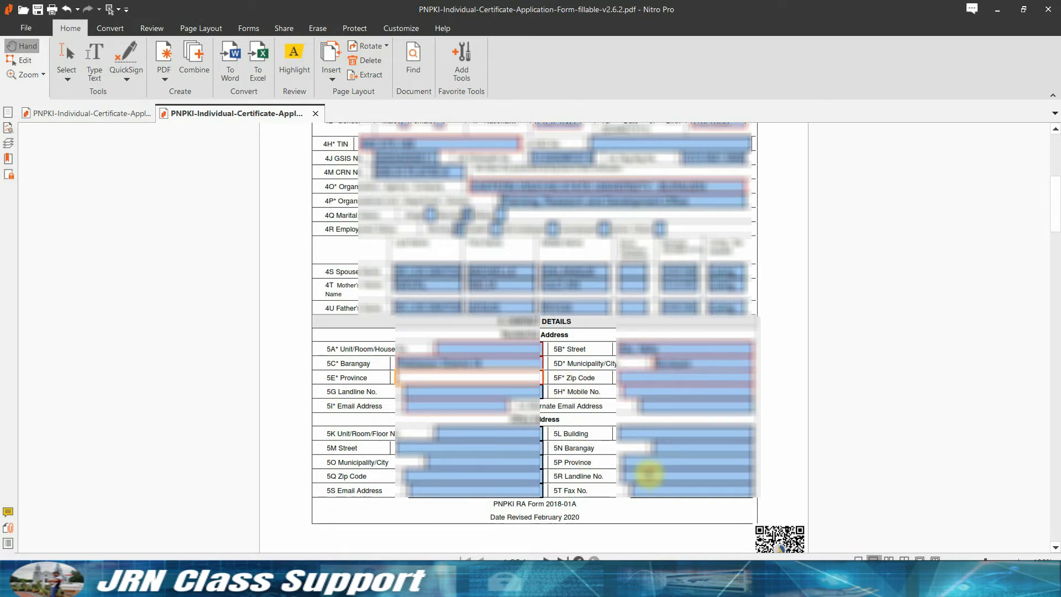
type("Leyte")
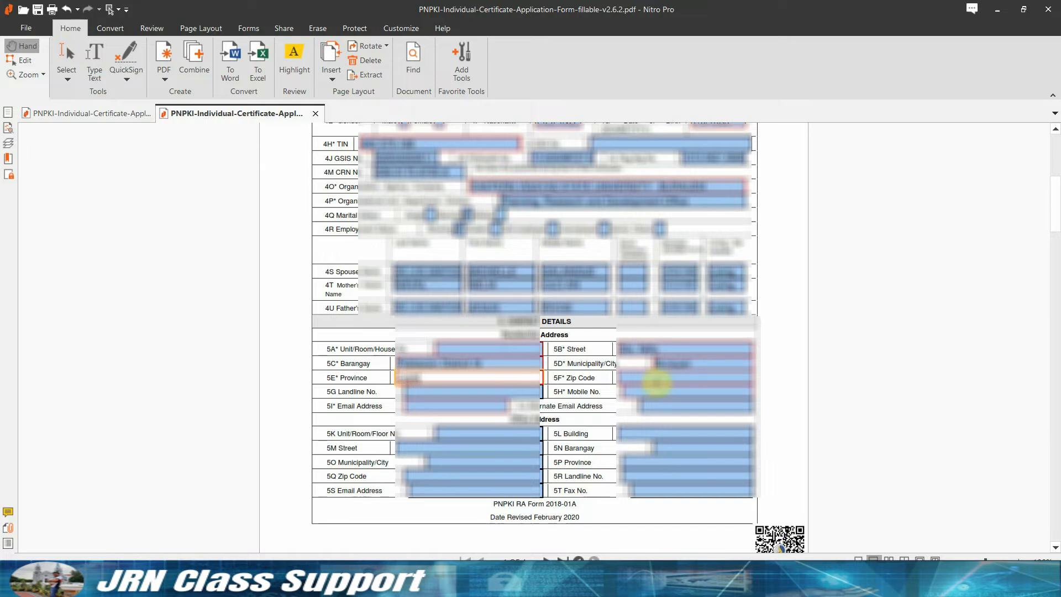
left_click(657, 381)
type("6516")
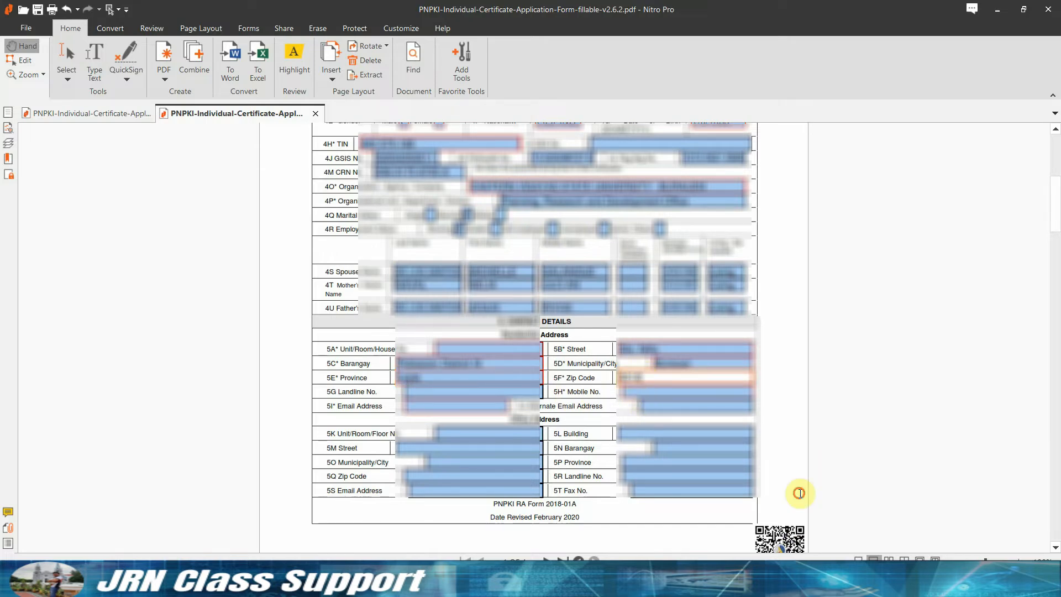
key("Tab")
type("0909")
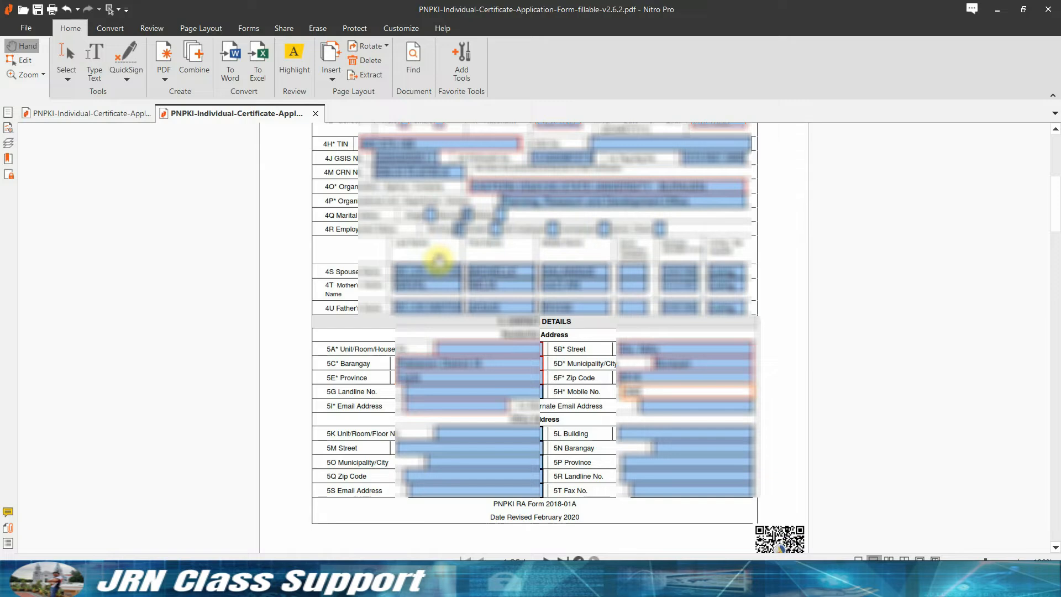
type("00000000000")
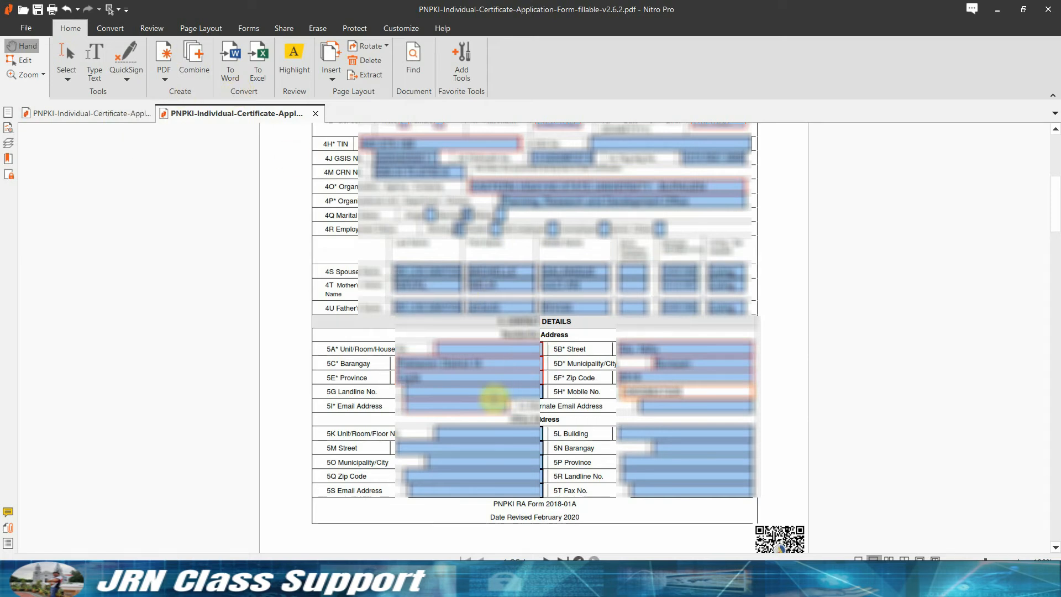
Enter the applicant's e-mail in 5I and the alternate e-mail in 5J.
left_click(478, 409)
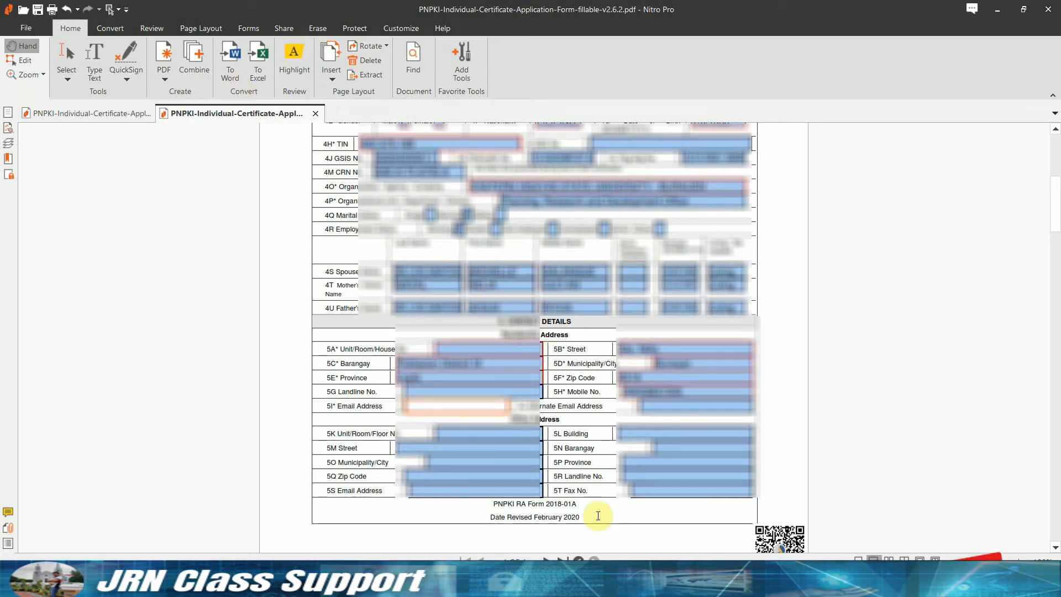
type("[unreadable][unreadable]")
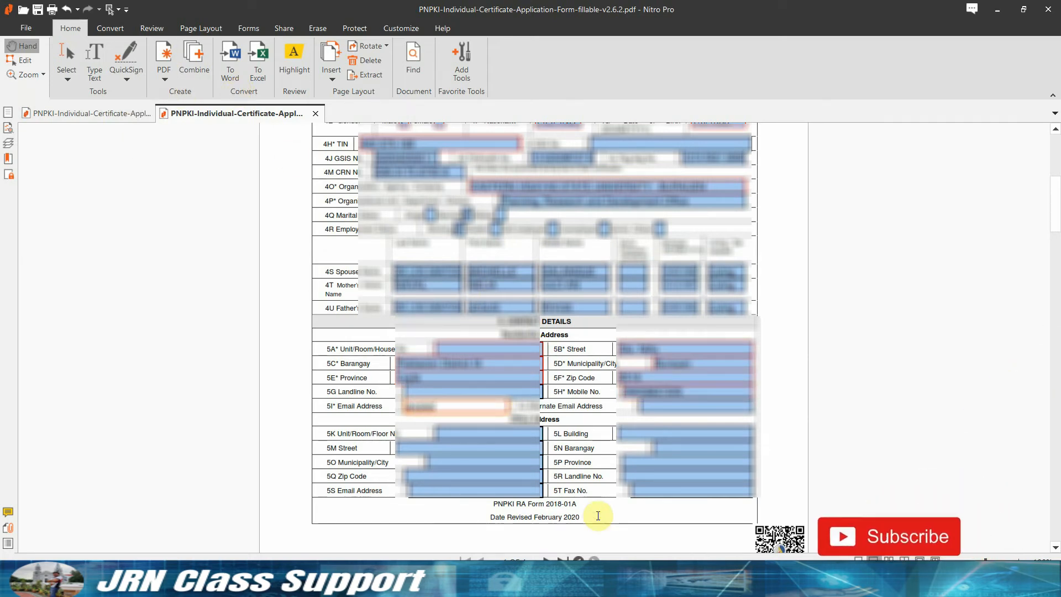
type("[unreadable]")
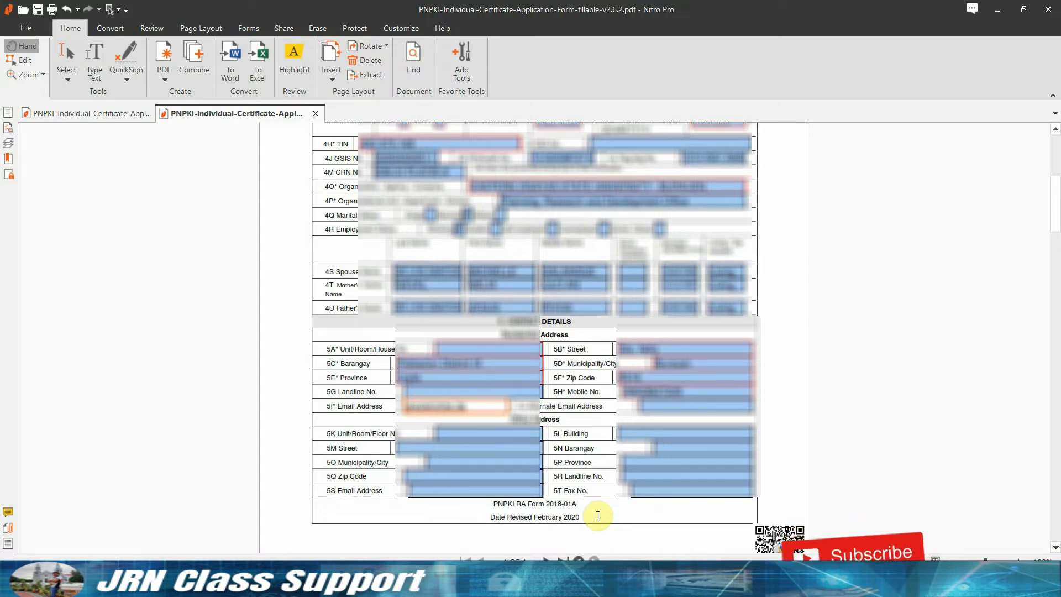
type("[unreadable]")
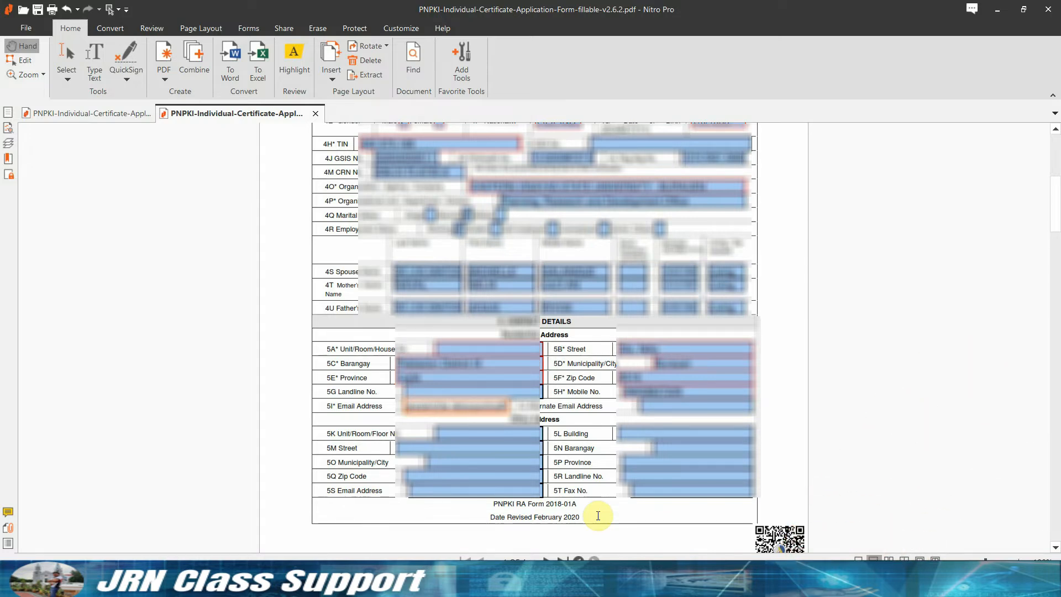
type("[unreadable]")
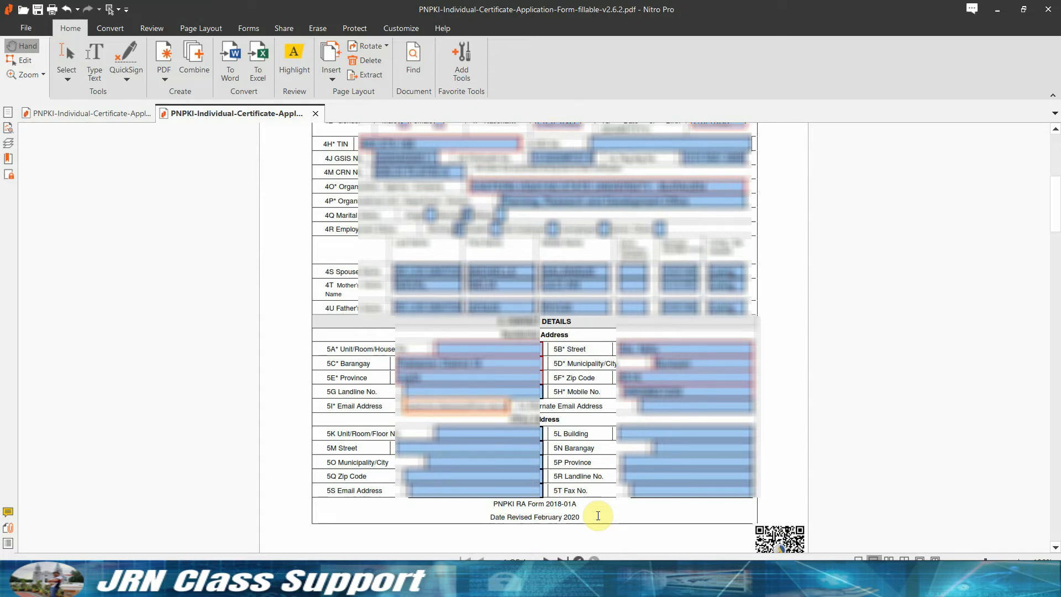
left_click(644, 407)
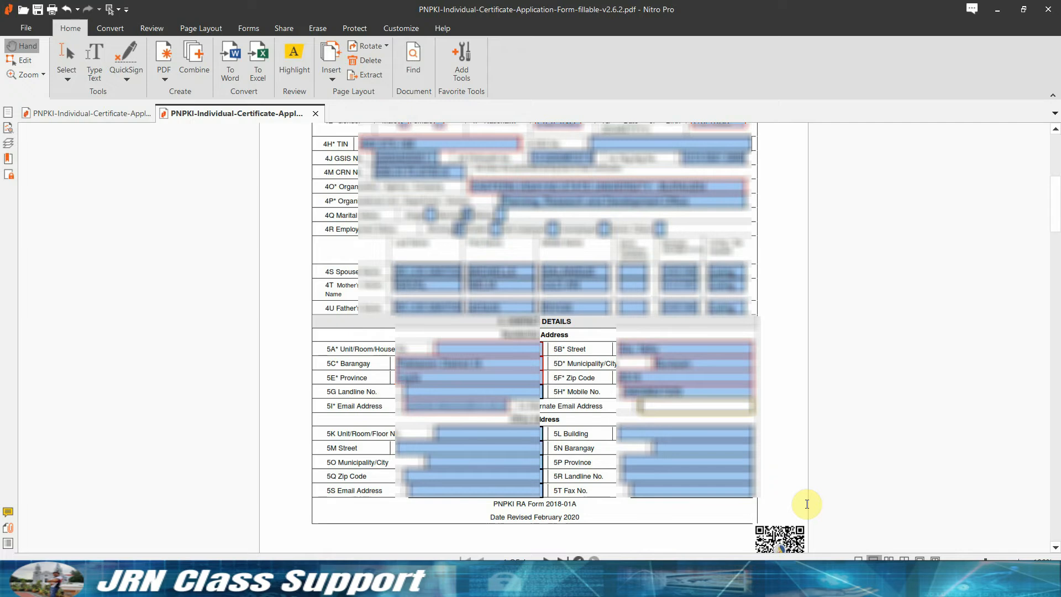
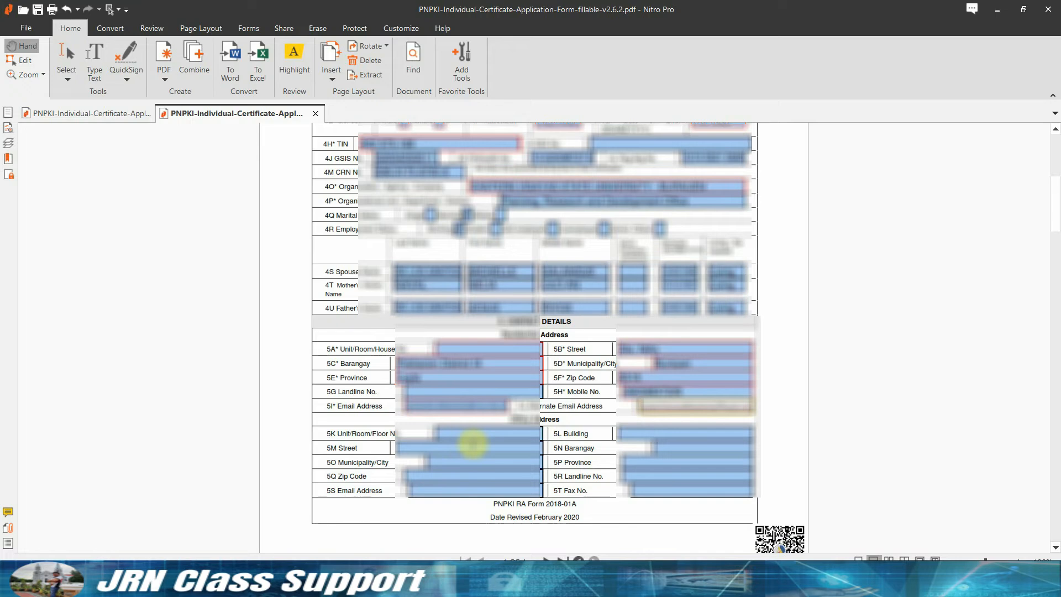
Fill the second address block's barangay, street and municipality/city.
scroll(474, 441, "down", 1)
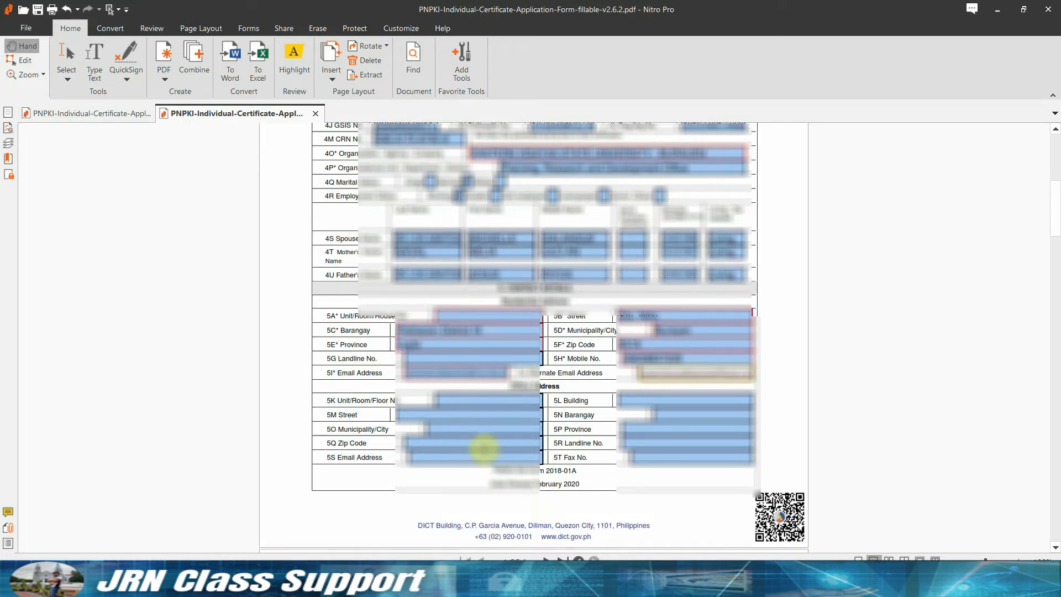
left_click(685, 414)
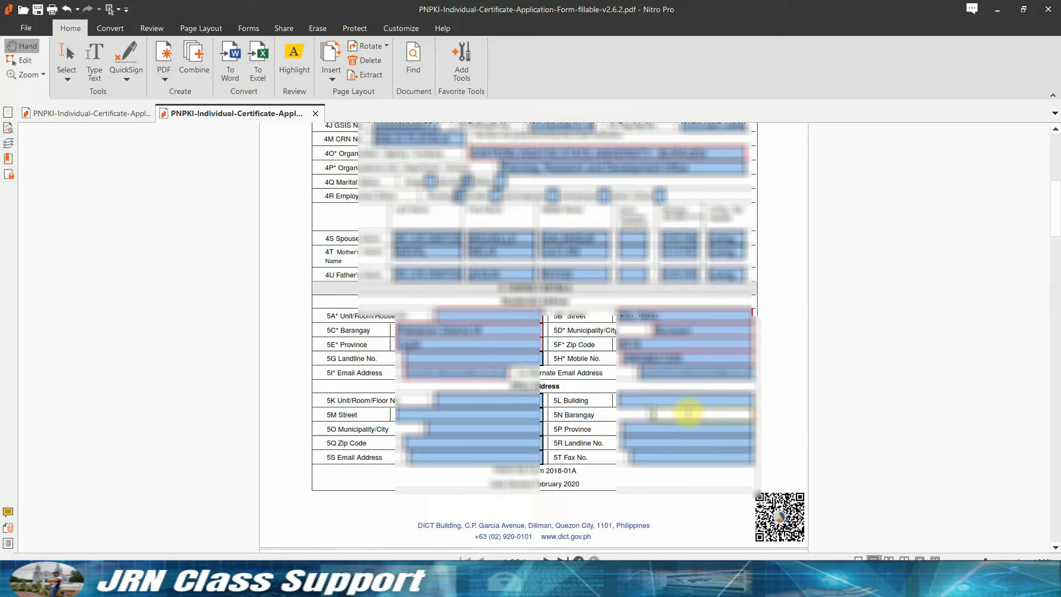
type("Sanacion District III")
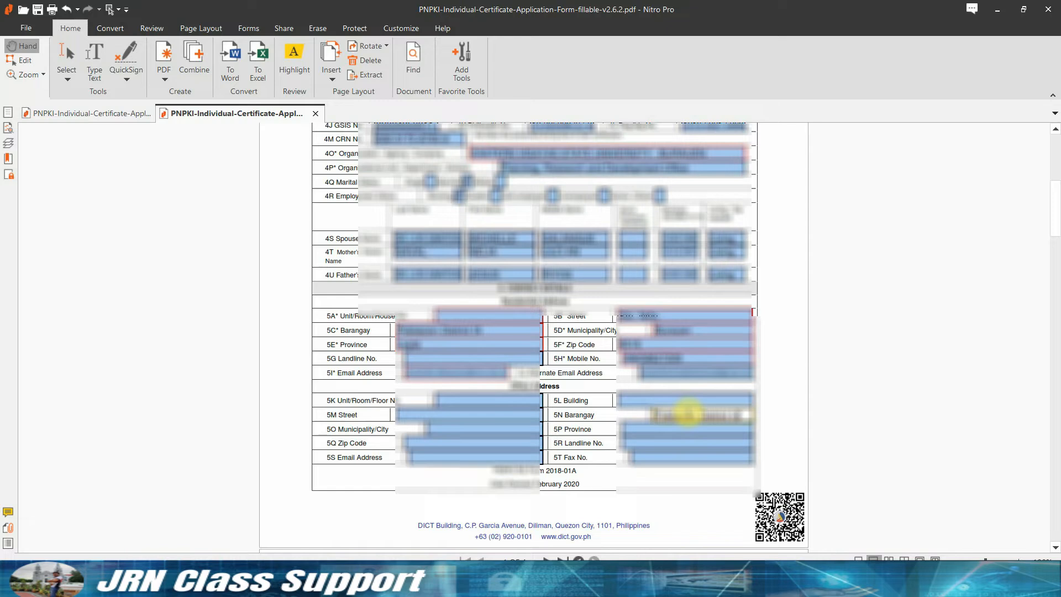
left_click(523, 419)
type("Santo Nino")
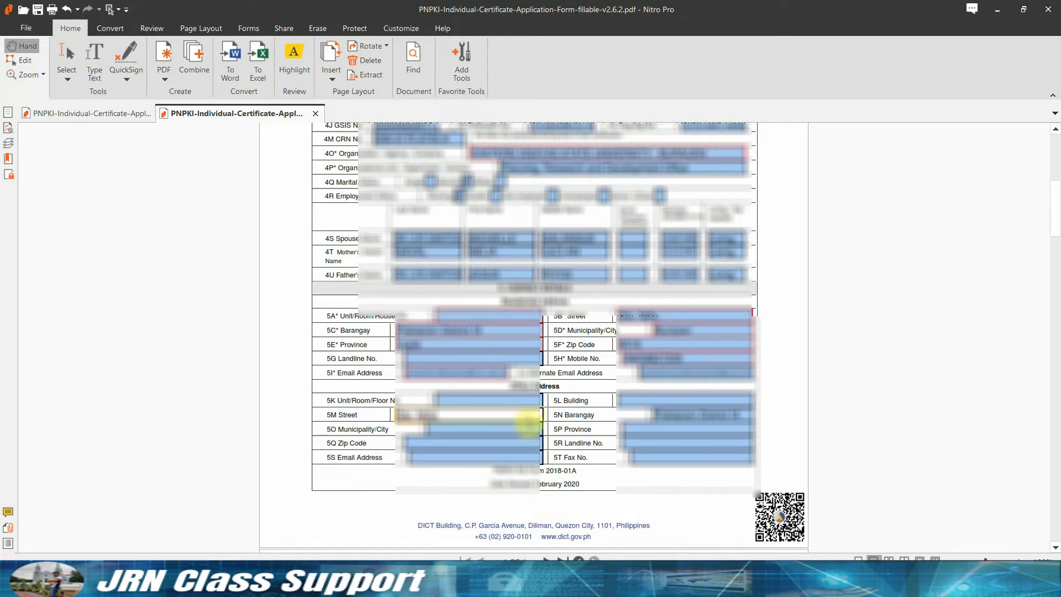
key("Tab")
type("Burauen")
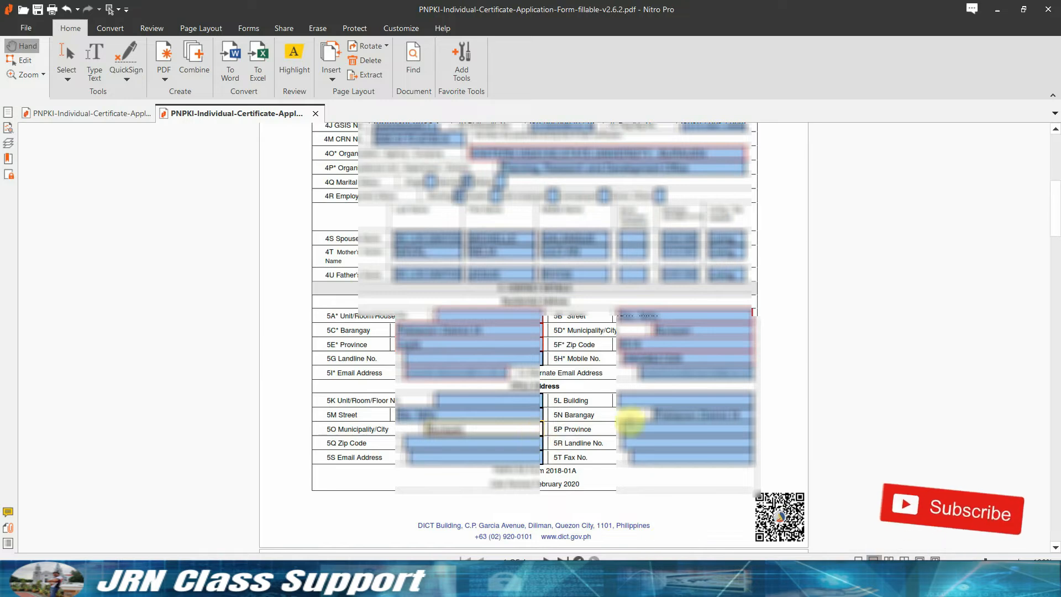
key("Tab")
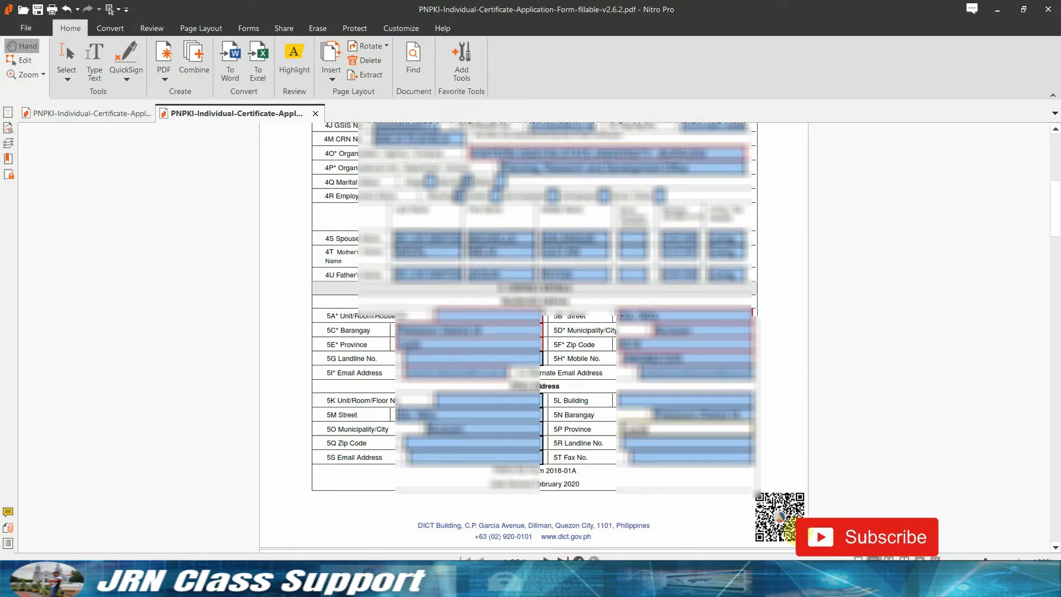
Enter the second block's zip code and the campus e-mail address.
key("Tab")
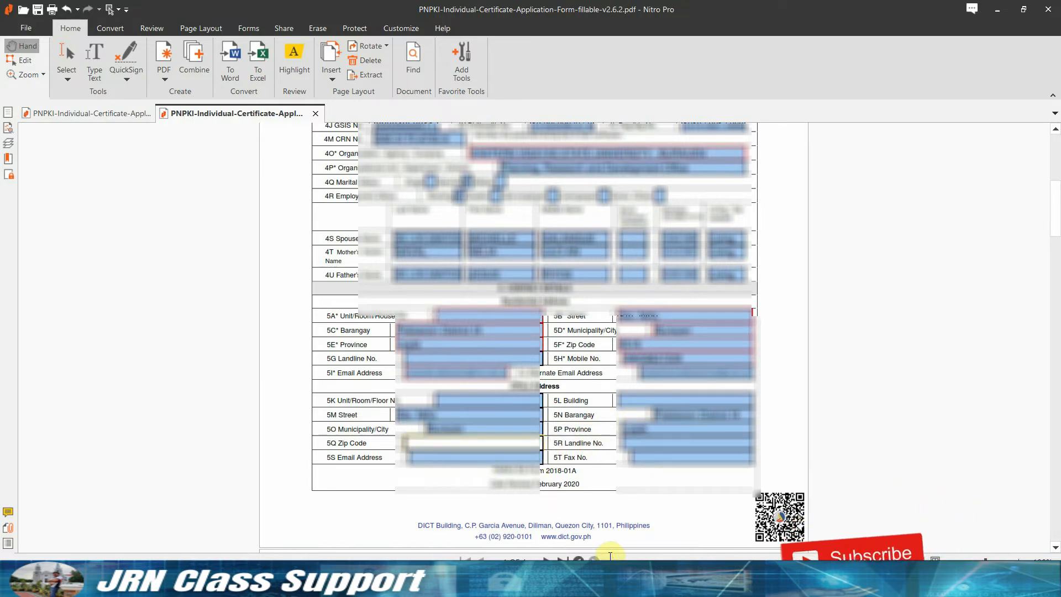
type("6516")
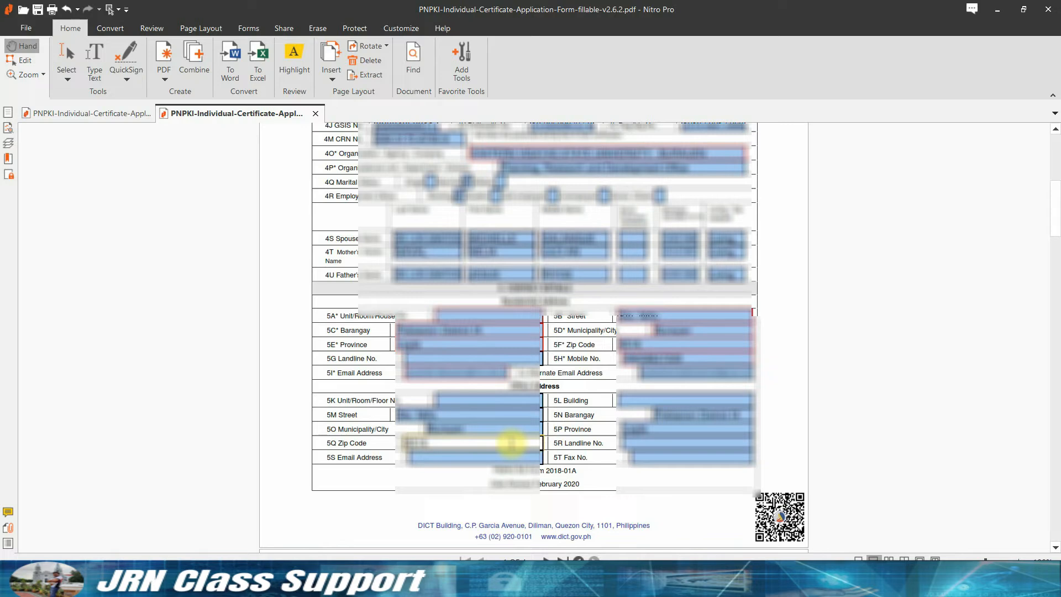
key("Tab")
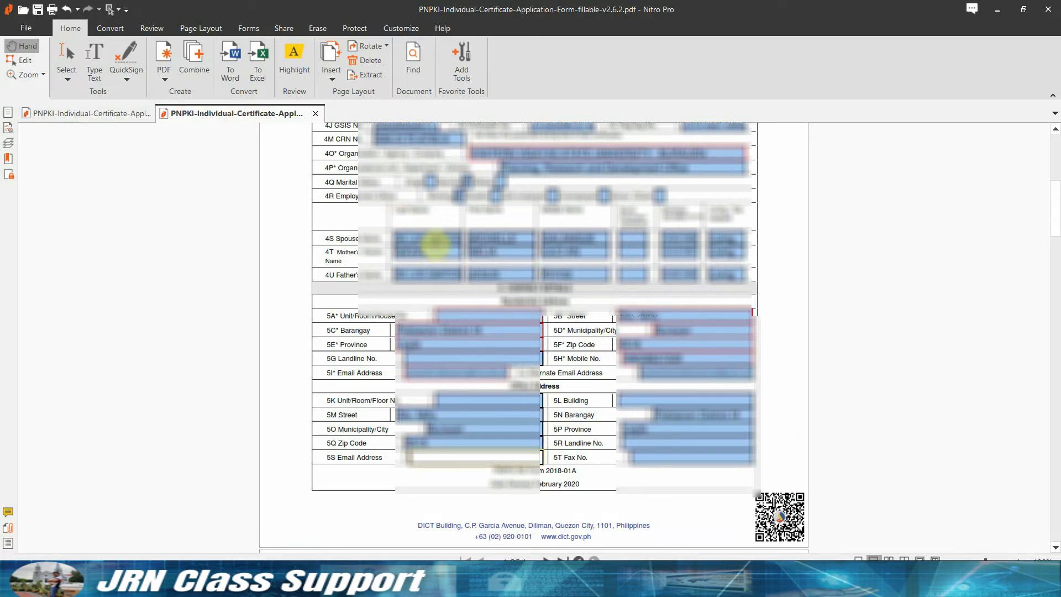
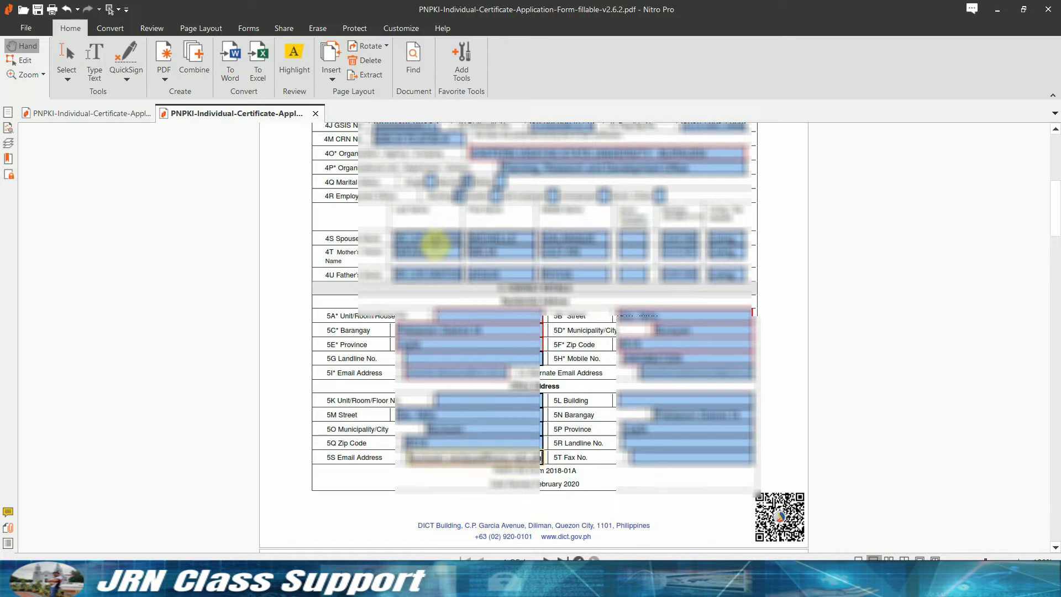
Fill the Declaration's Date and Place, then enter the applicant's name in capital letters.
scroll(650, 269, "down", 1)
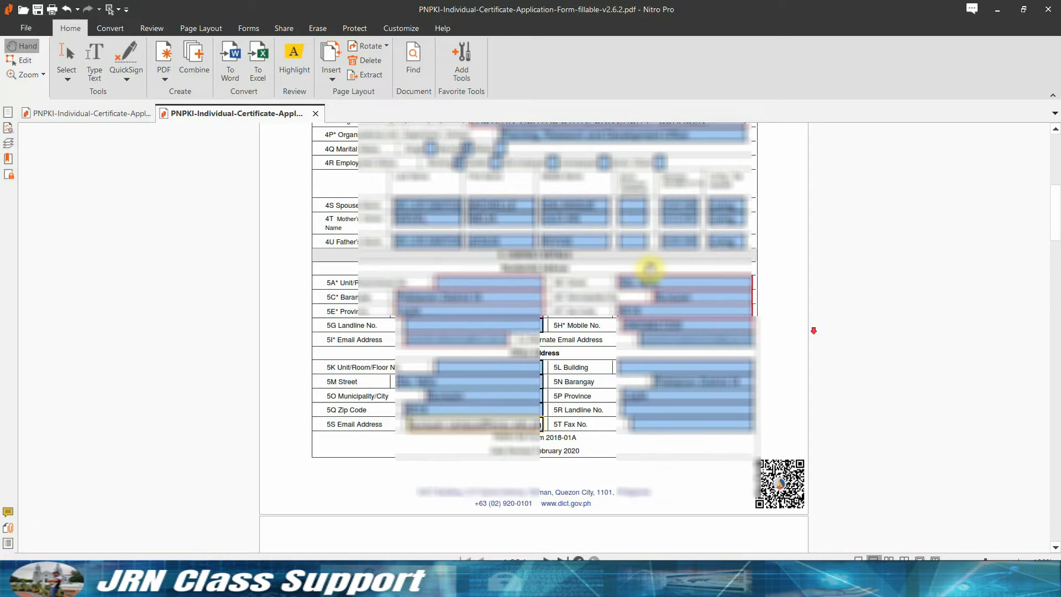
scroll(812, 336, "up", 5)
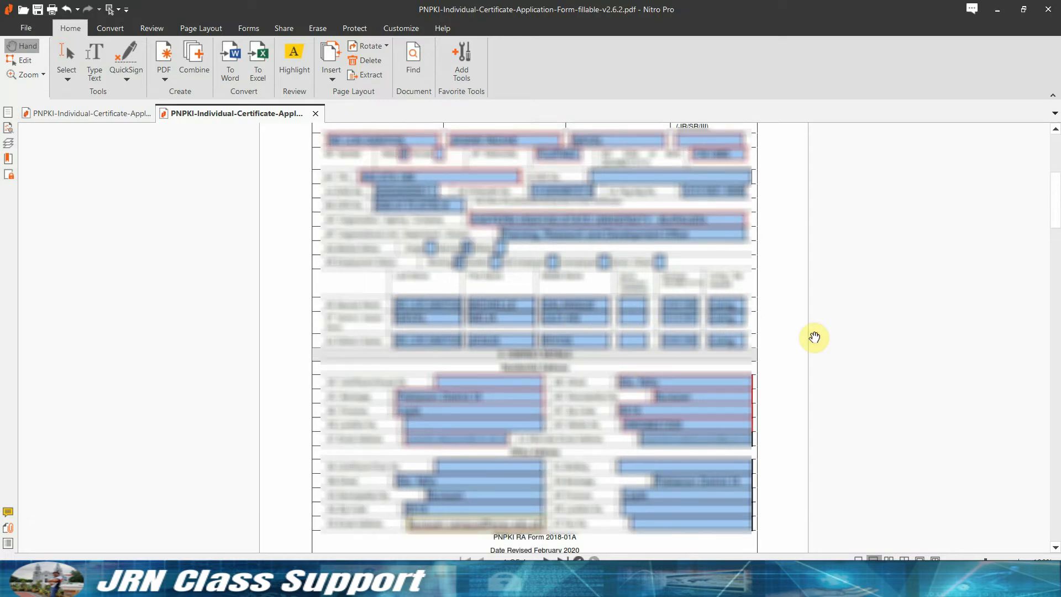
scroll(820, 338, "down", 15)
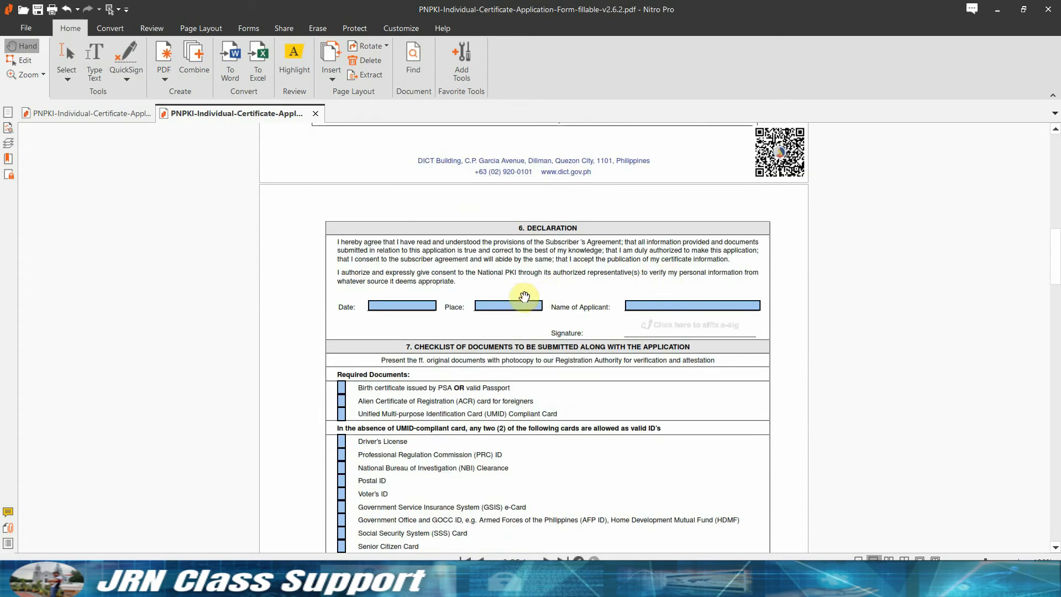
left_click(399, 306)
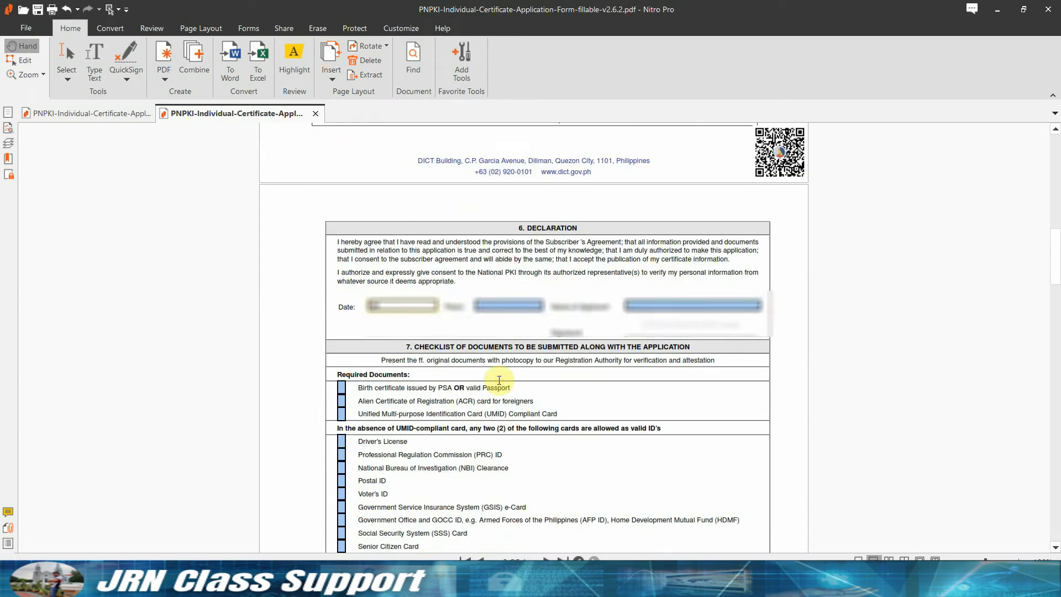
type("2, 2021")
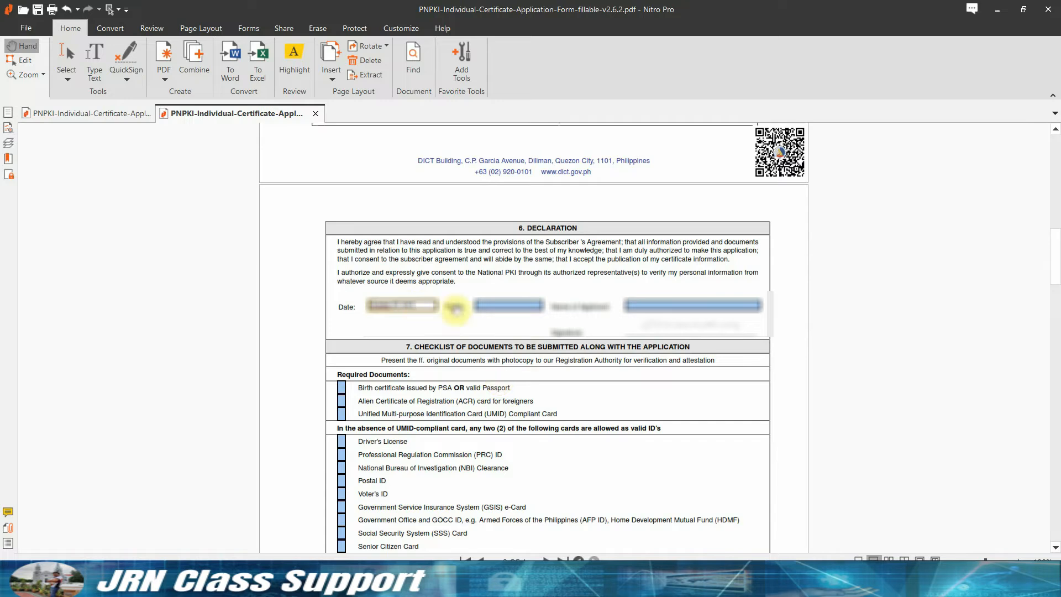
key("Tab")
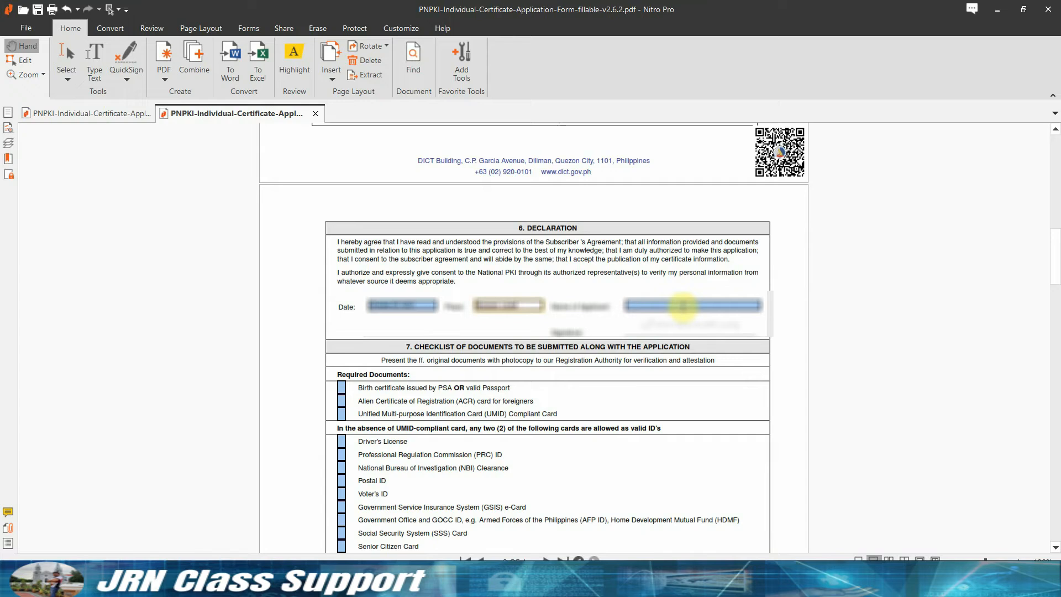
left_click(684, 305)
key("Caps_Lock")
type("JUAN DELA")
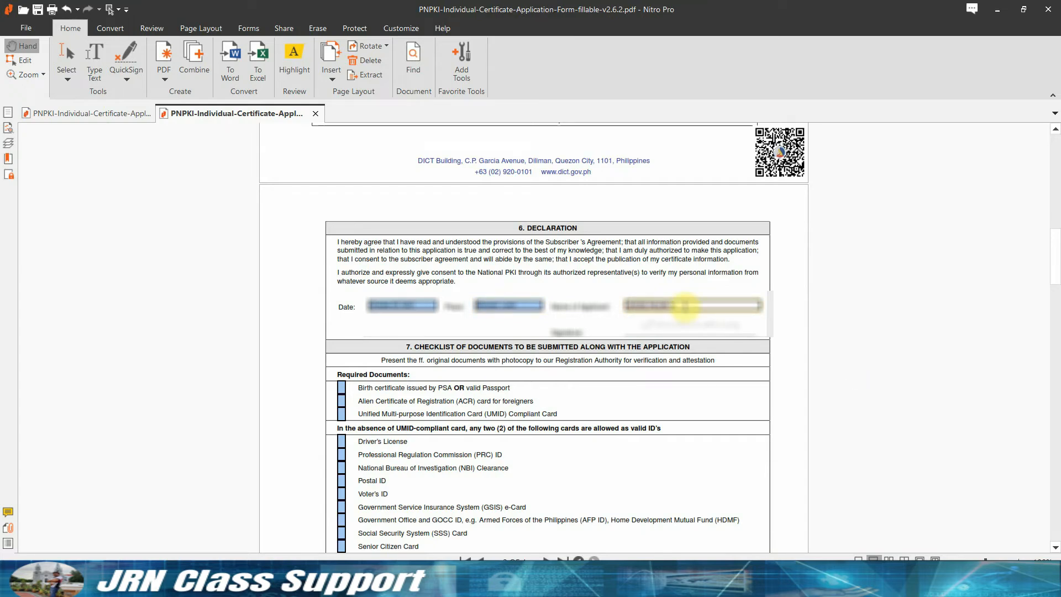
type("RUZ")
Affix the ESIG image as the Declaration's e-signature and tick the UMID compliant card item.
left_click(685, 306)
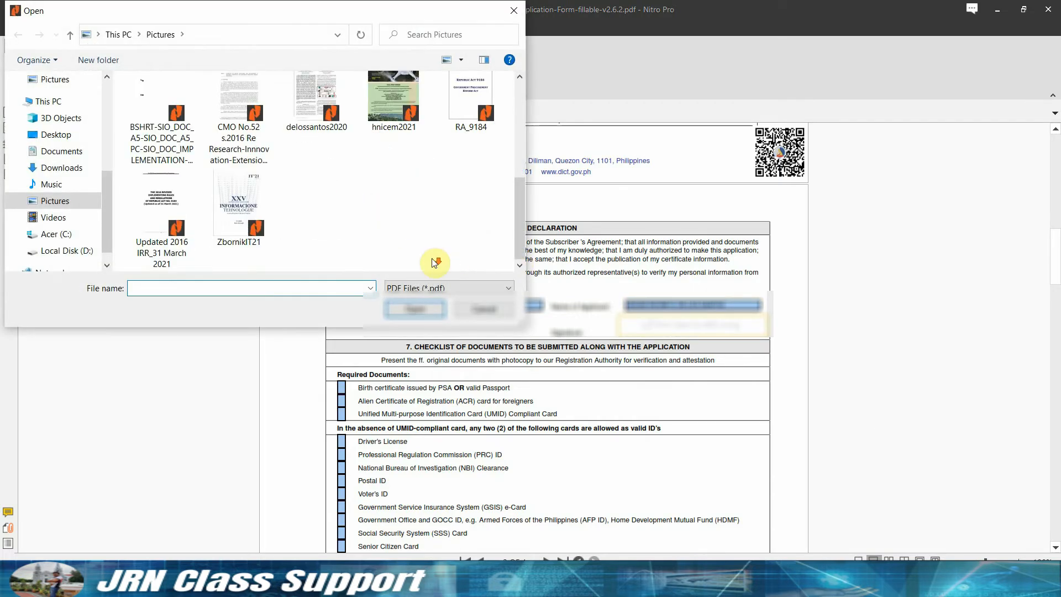
left_click(423, 292)
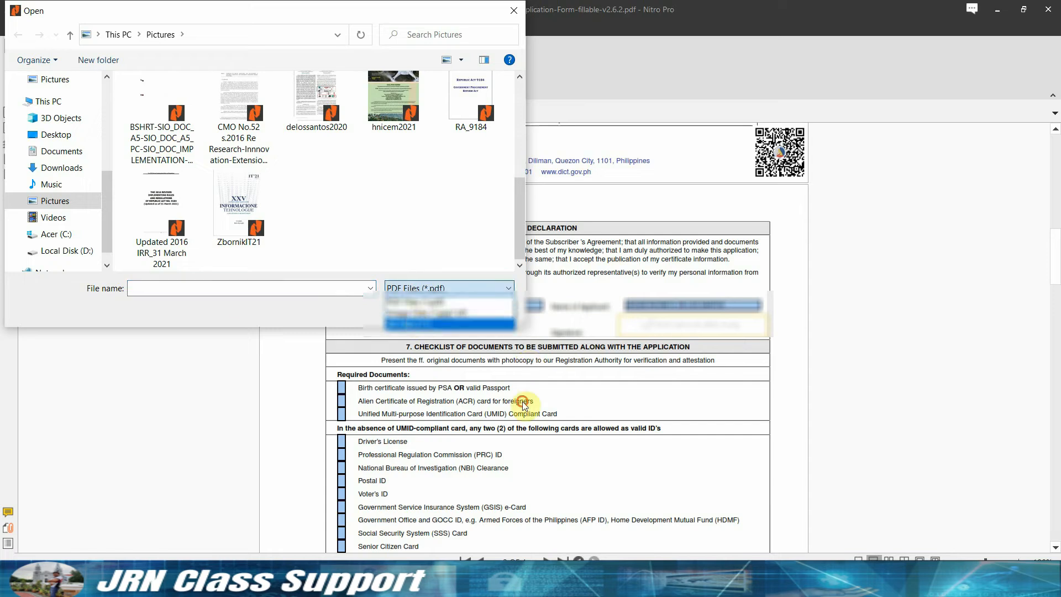
left_click(426, 320)
scroll(523, 128, "down", 10)
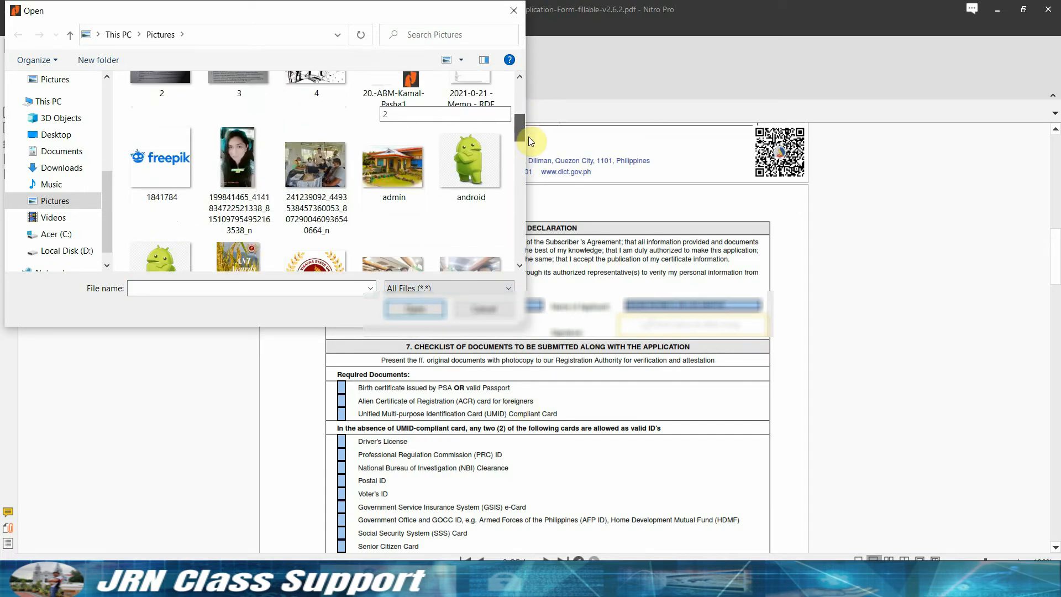
left_click(482, 197)
left_click(420, 310)
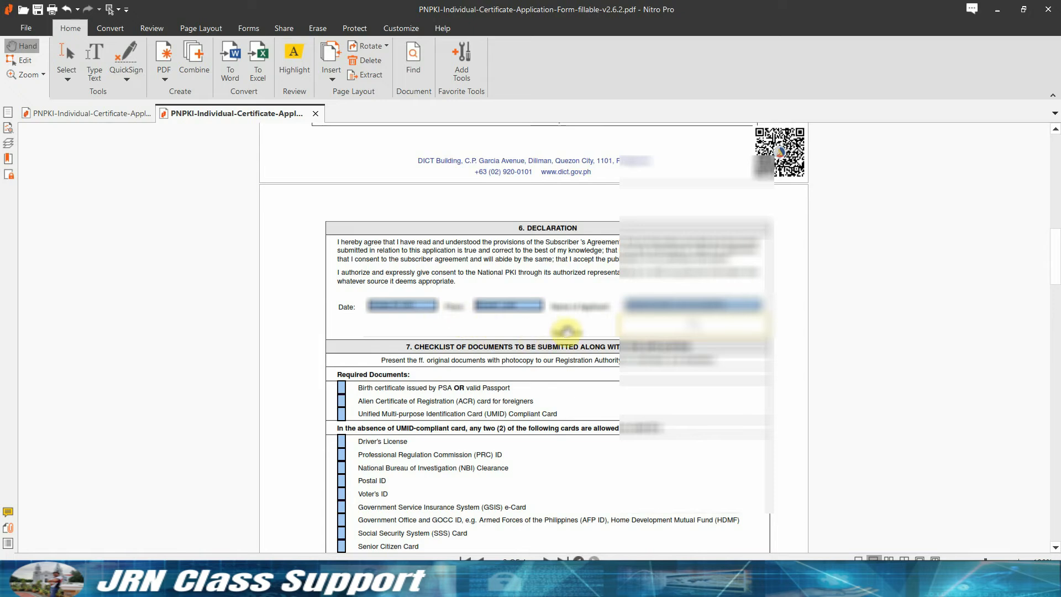
left_click(345, 415)
scroll(509, 422, "down", 3)
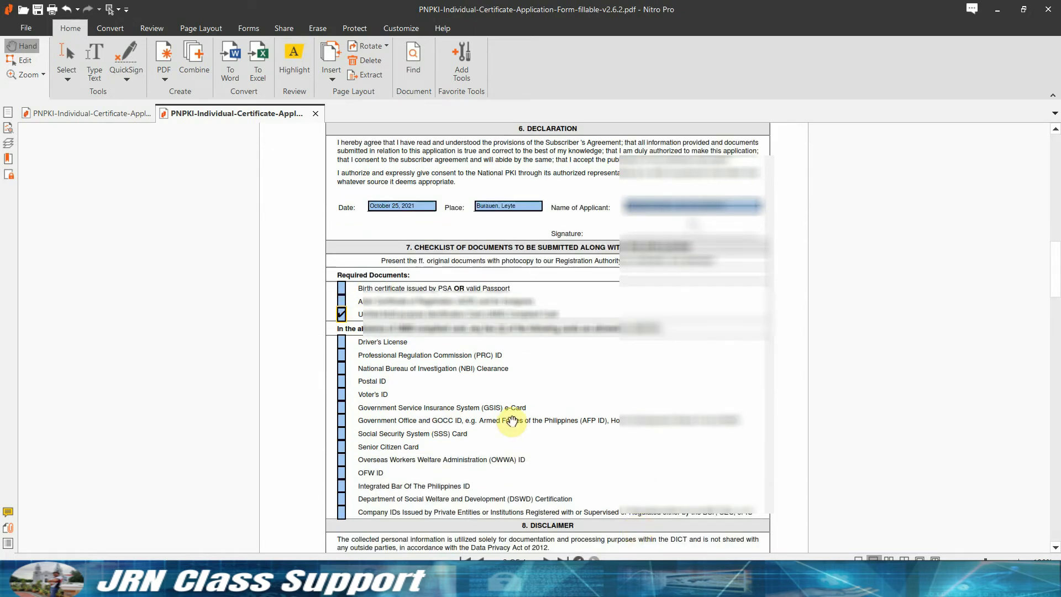
Place the ESIG image, chosen under All Files, on the Subscriber Agreement's closing Signature line.
scroll(511, 421, "down", 2)
scroll(561, 449, "down", 2)
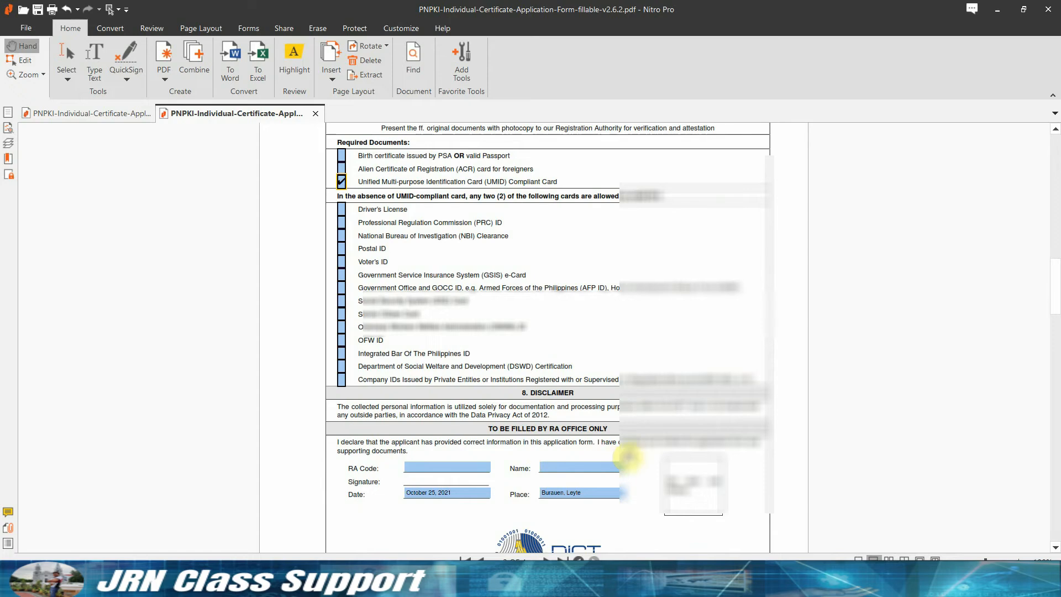
scroll(628, 457, "down", 10)
scroll(670, 449, "down", 15)
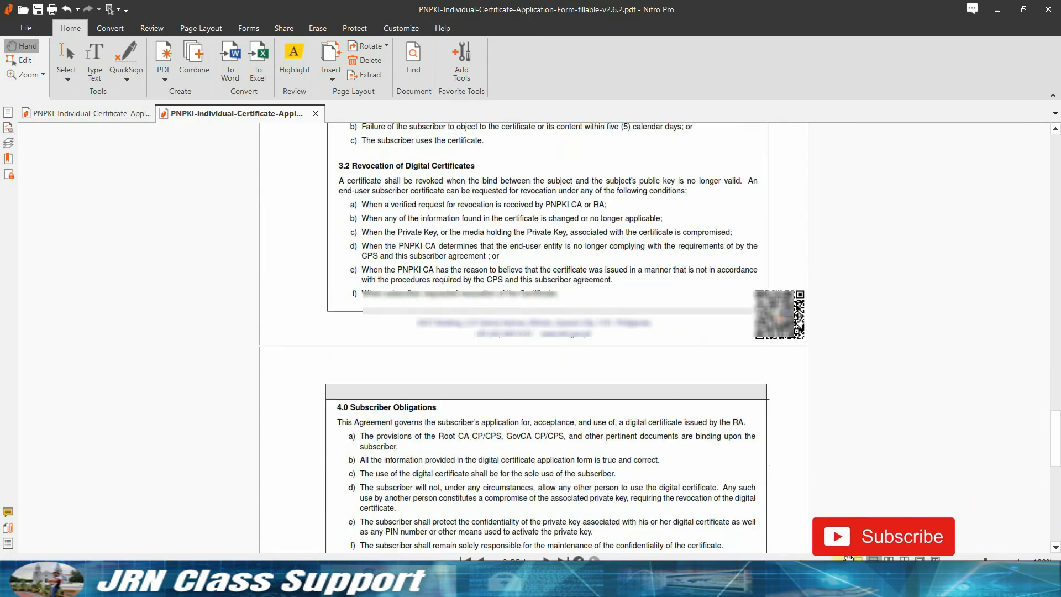
scroll(687, 440, "down", 10)
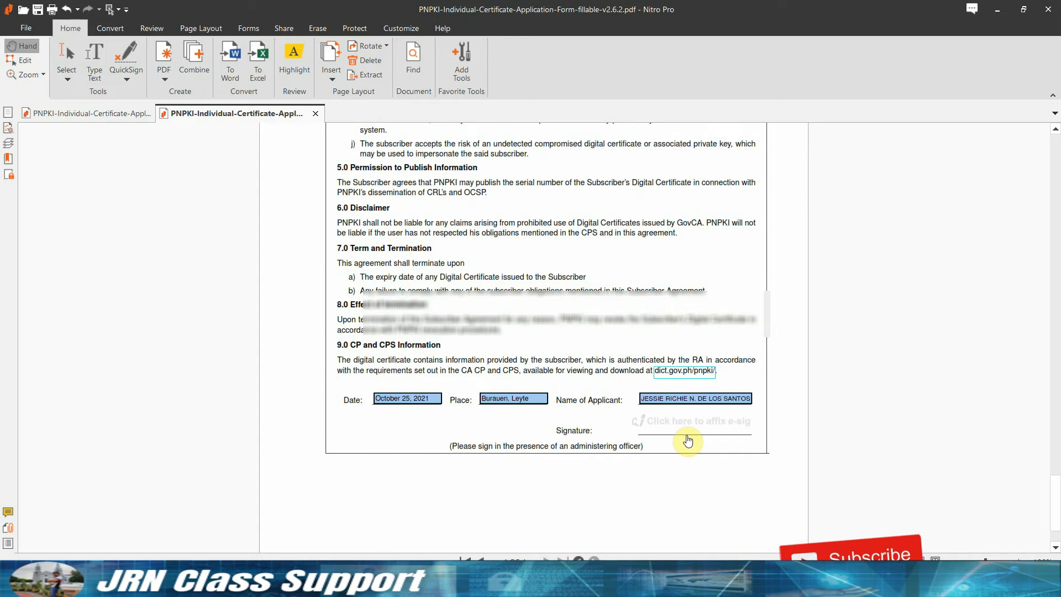
left_click(684, 435)
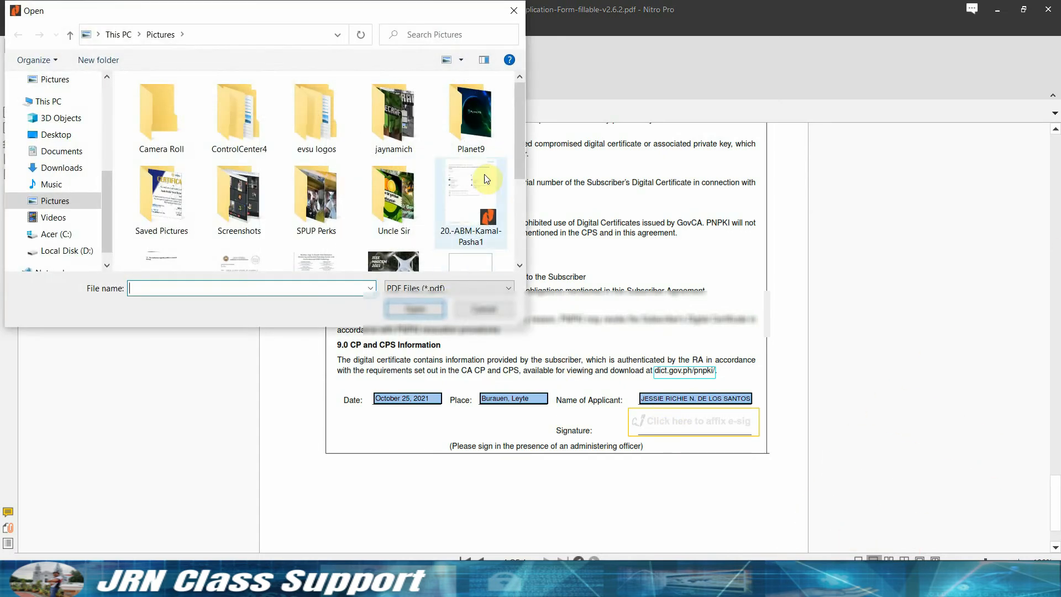
scroll(536, 248, "down", 5)
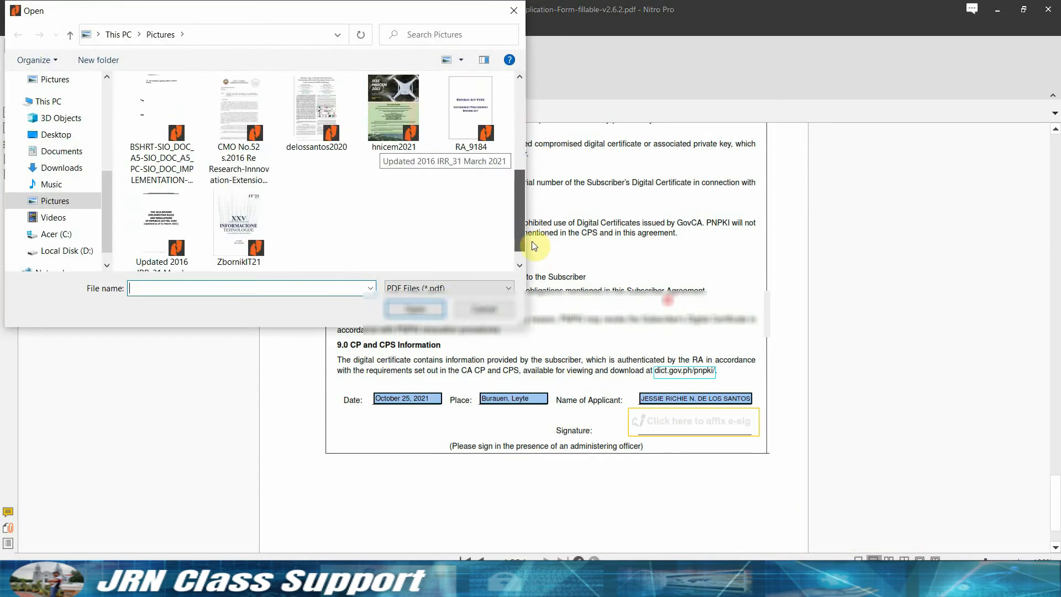
left_click(449, 287)
left_click(442, 308)
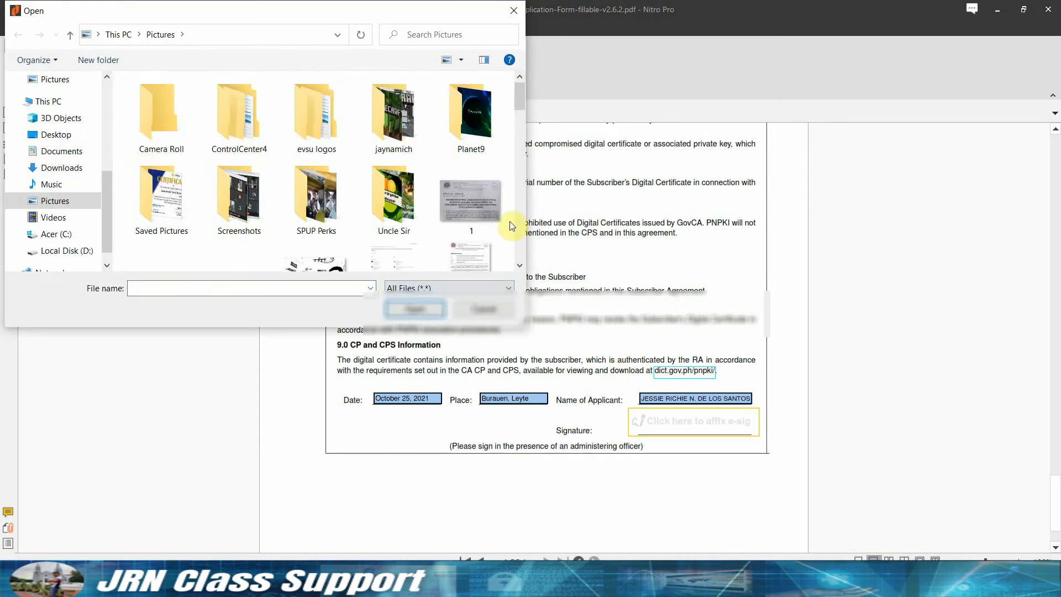
scroll(522, 116, "down", 3)
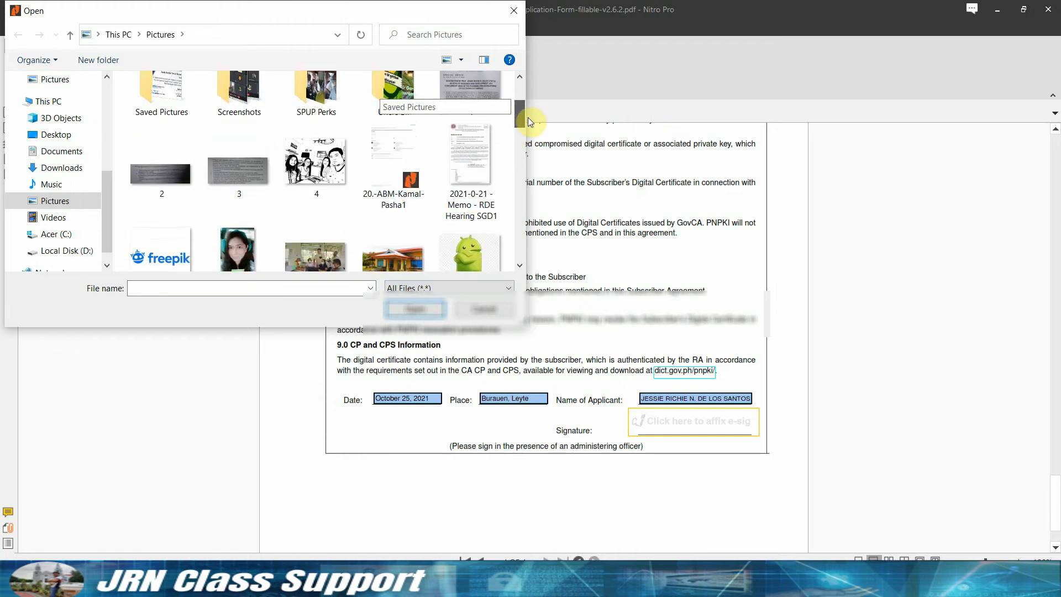
scroll(531, 120, "down", 5)
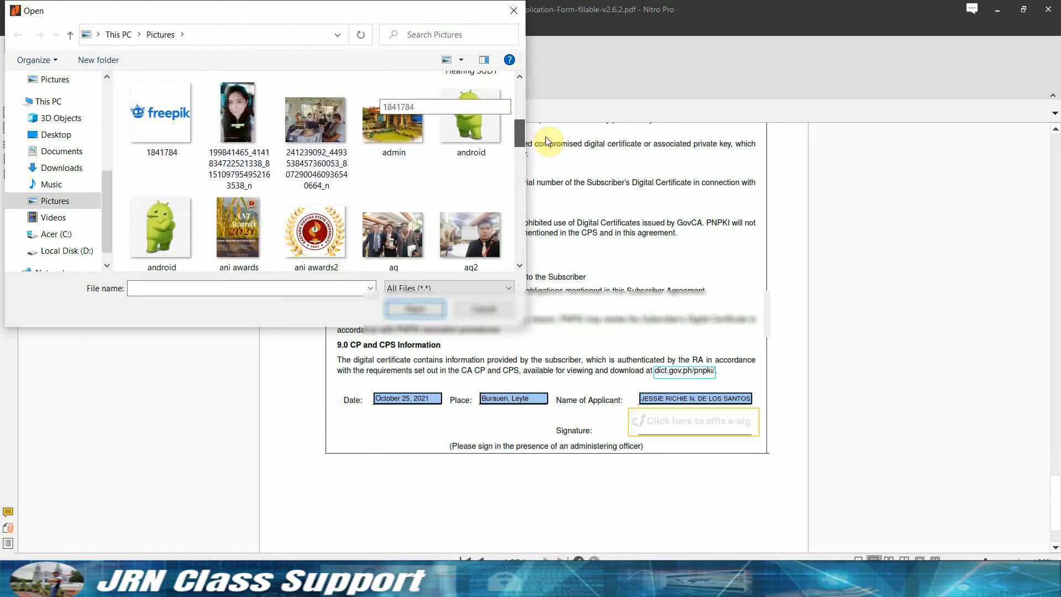
left_click(484, 238)
left_click(414, 310)
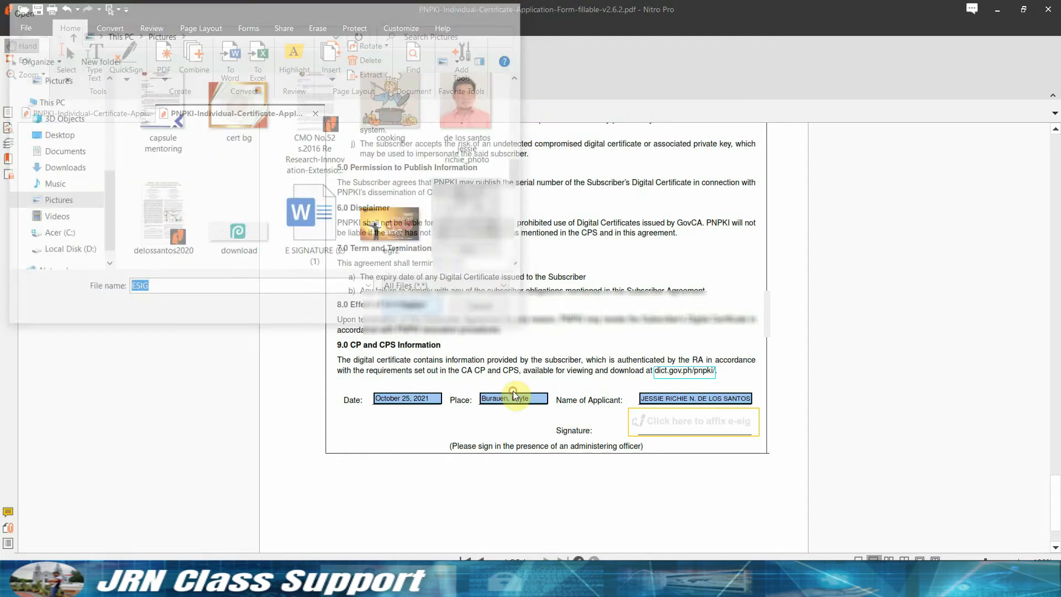
scroll(736, 415, "down", 2)
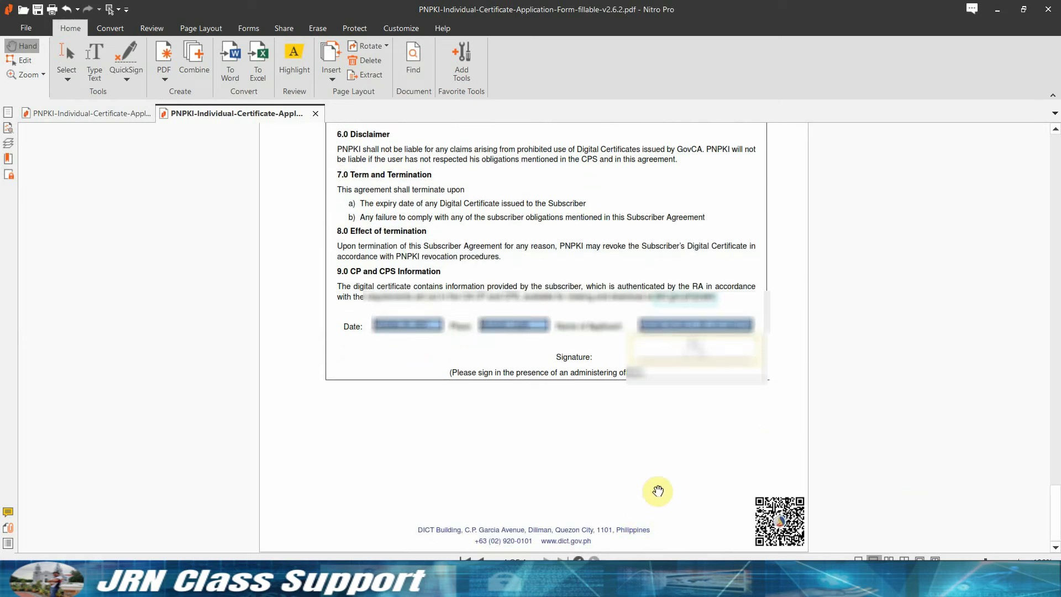
Save the form and bring section 5 Contact Details back into view.
left_click(39, 11)
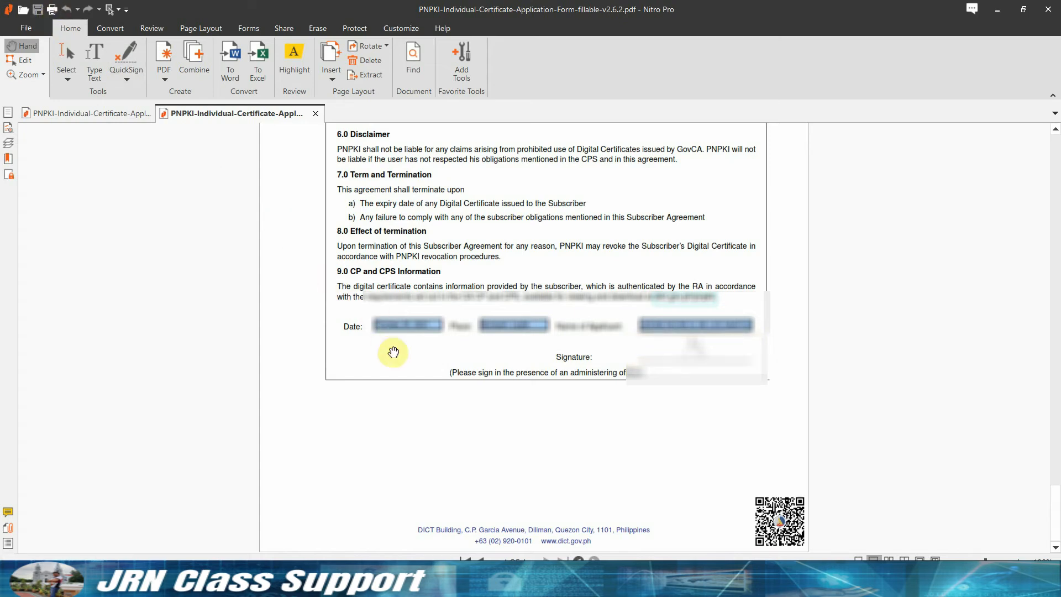
scroll(741, 404, "up", 10)
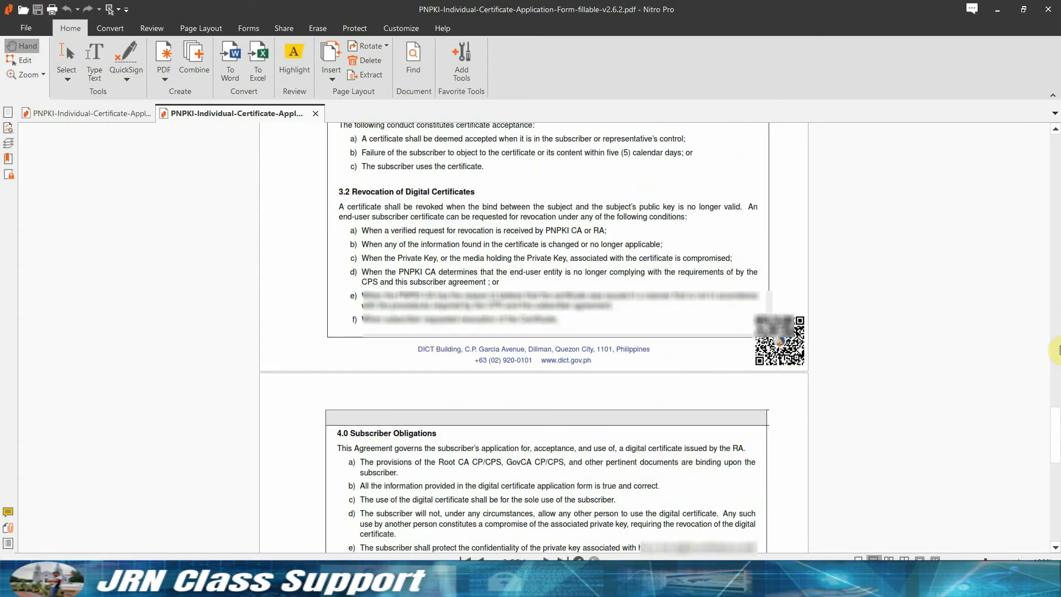
left_click_drag(1055, 437, 1051, 161)
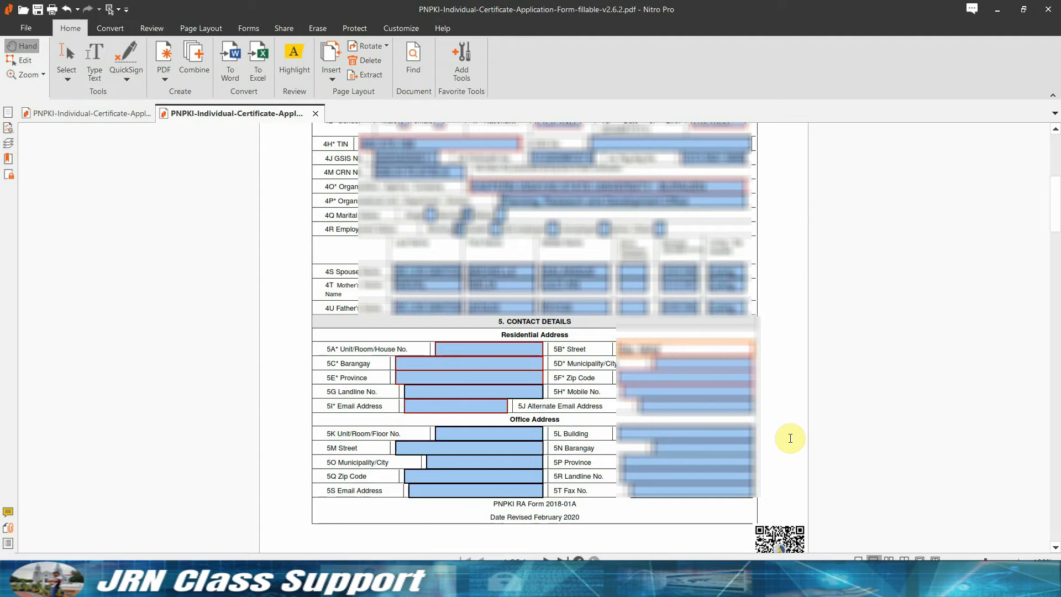
Enter the residential barangay, municipality/city, province and zip code in fields 5C–5F.
left_click(471, 371)
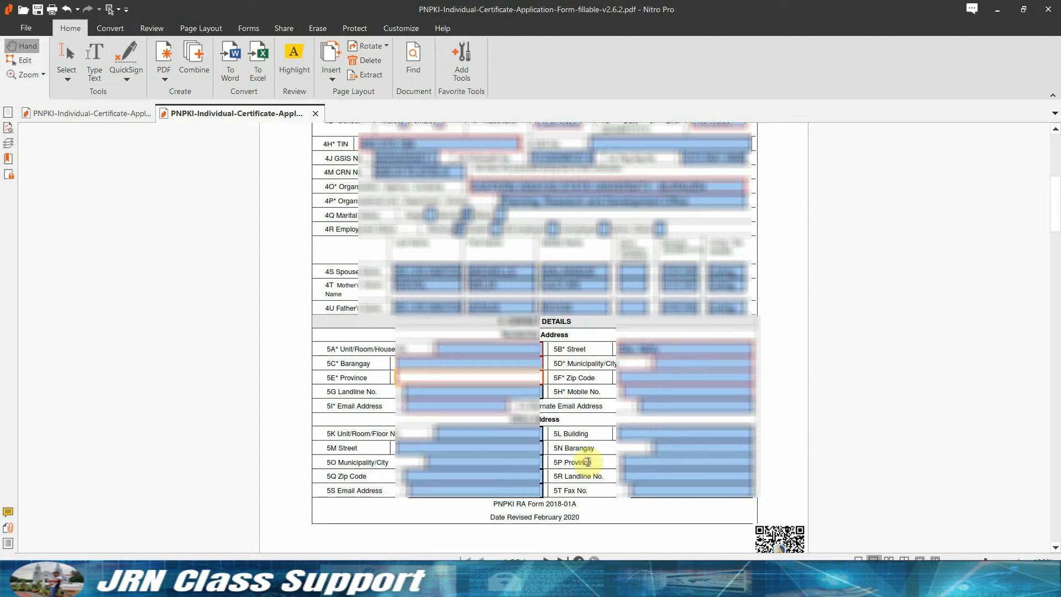
left_click(468, 363)
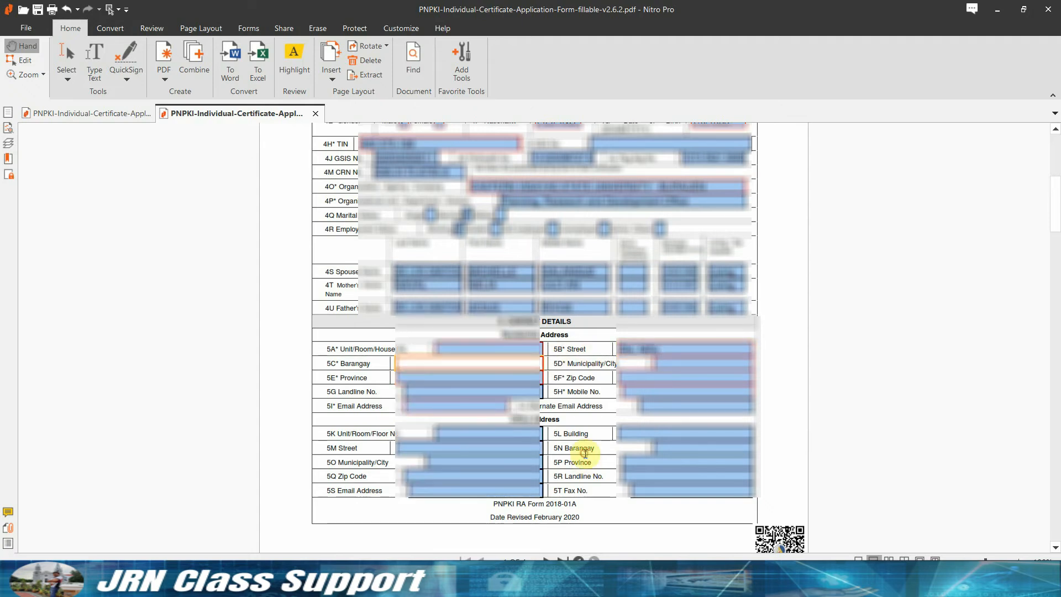
type("Poblacion Ward")
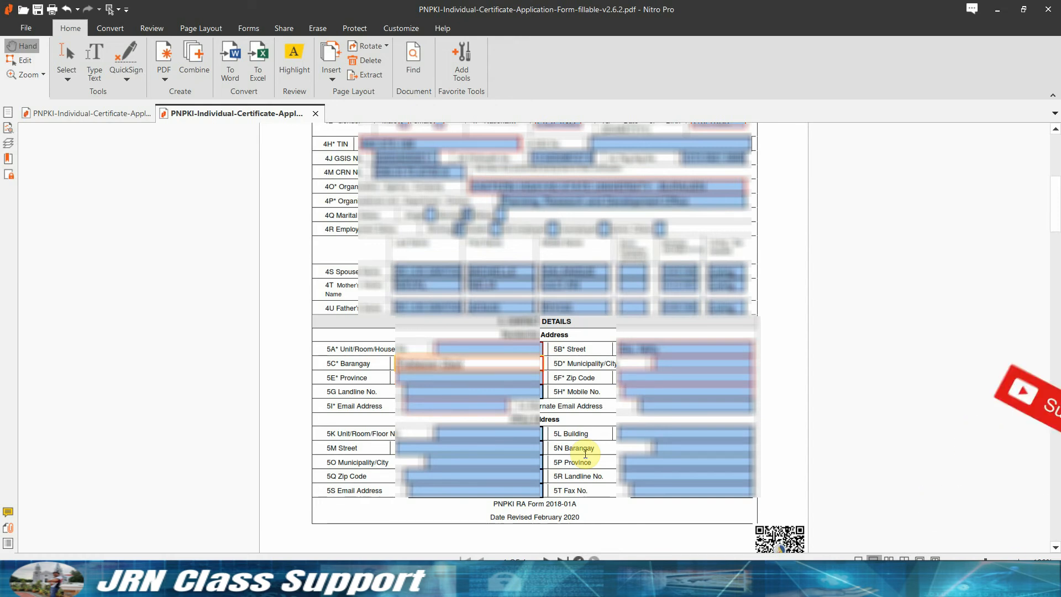
type("ict III")
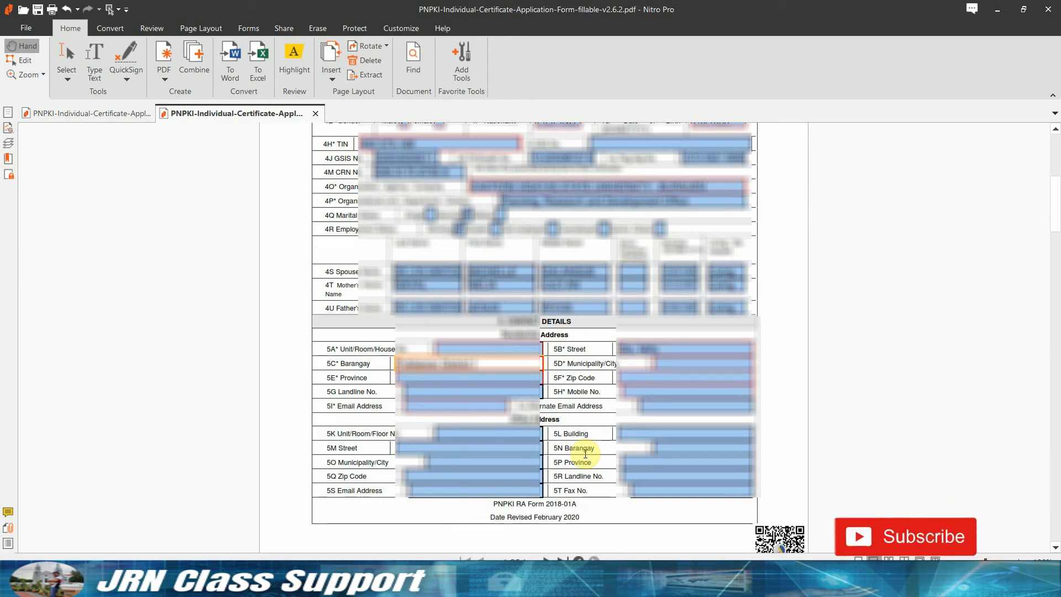
key("Tab")
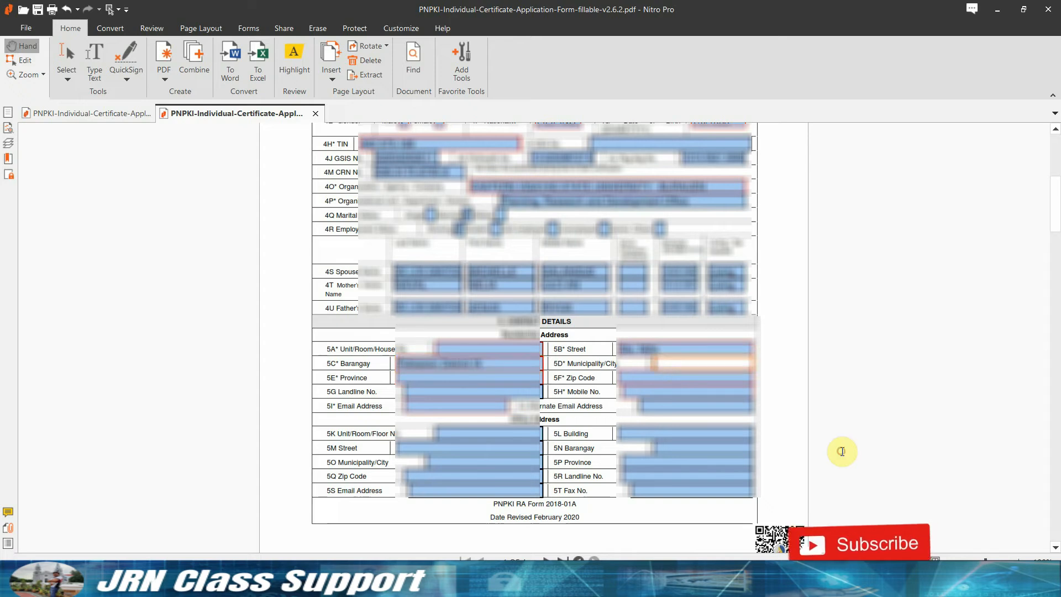
type("Burauen")
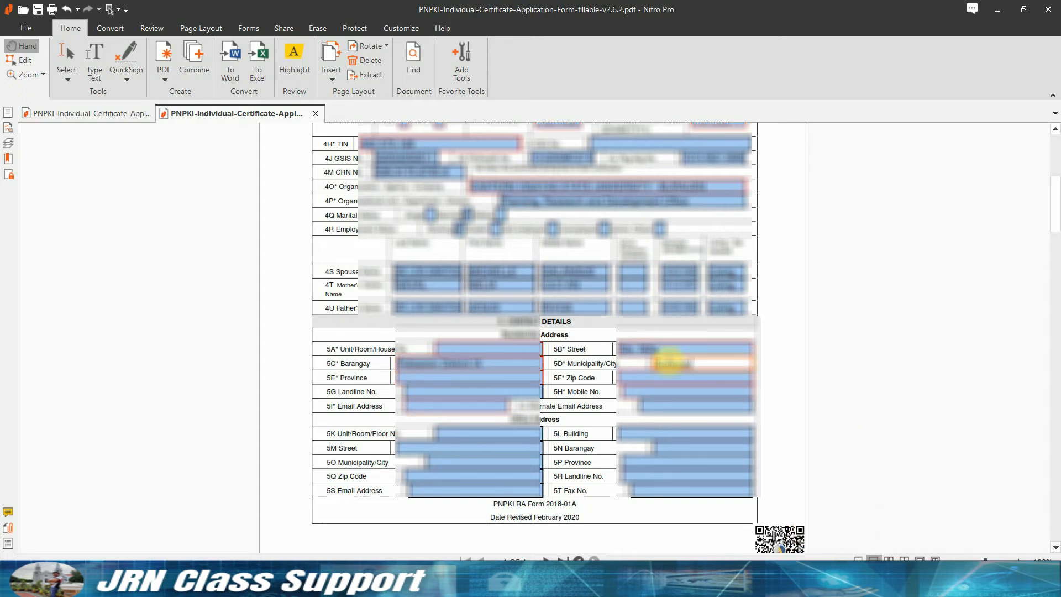
left_click(522, 378)
type("Leyte")
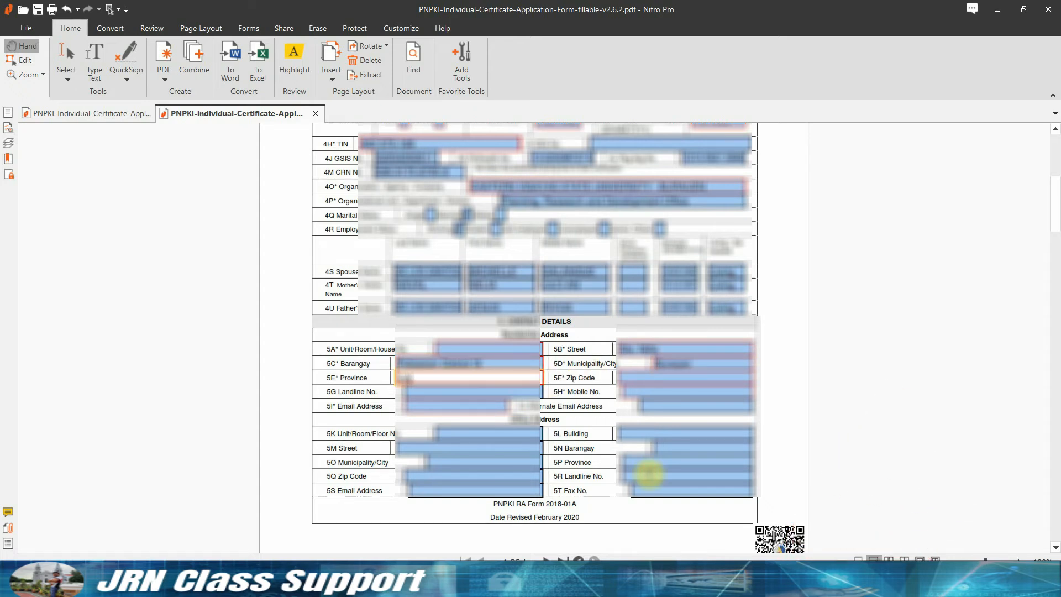
left_click(657, 378)
type("65")
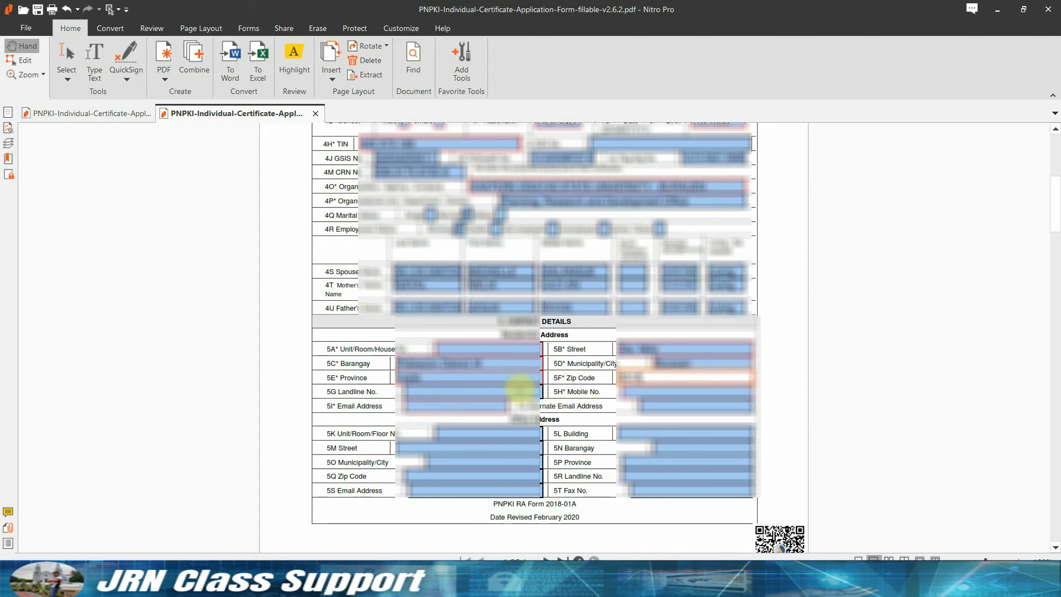
Enter the applicant's mobile number in 5H and e-mail address in 5I.
key("Tab")
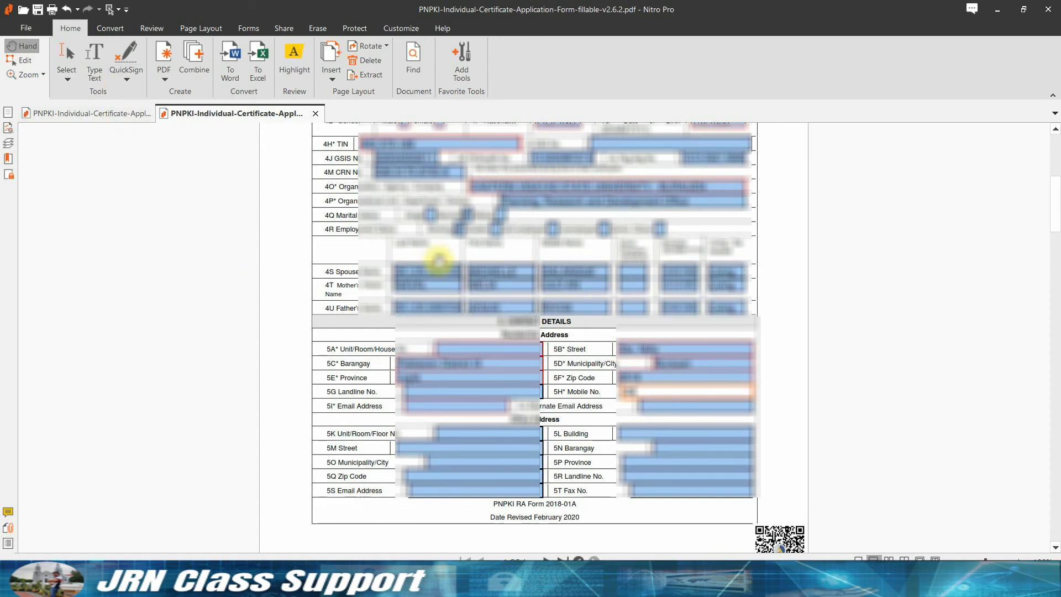
type("??????????")
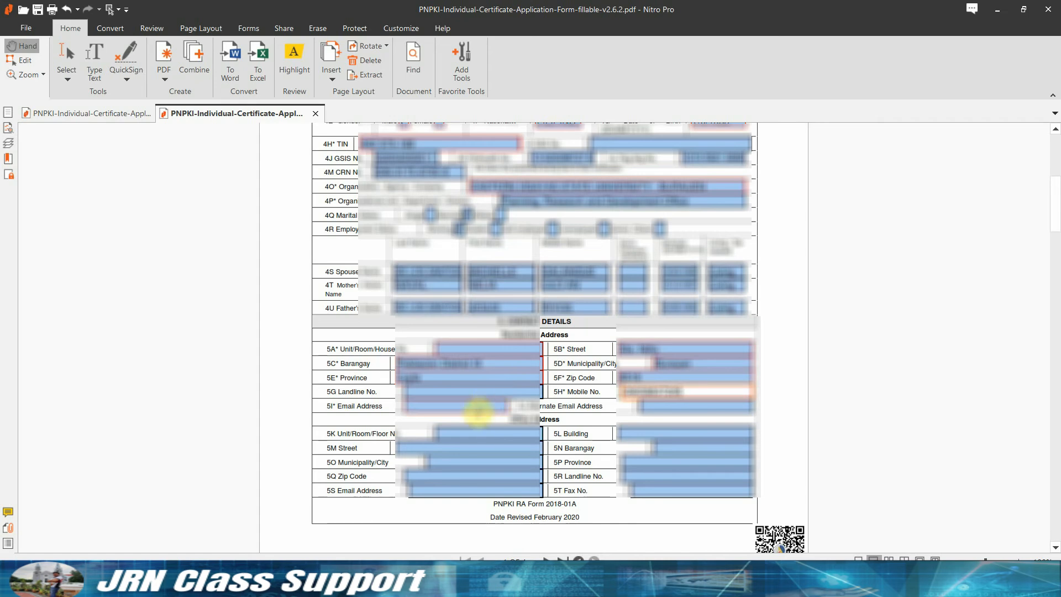
left_click(473, 408)
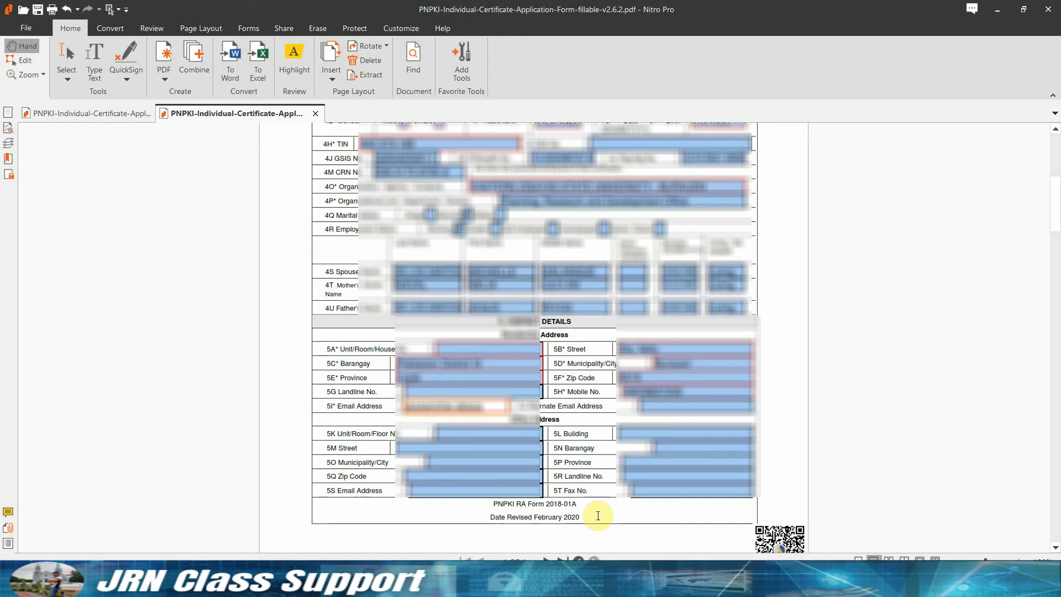
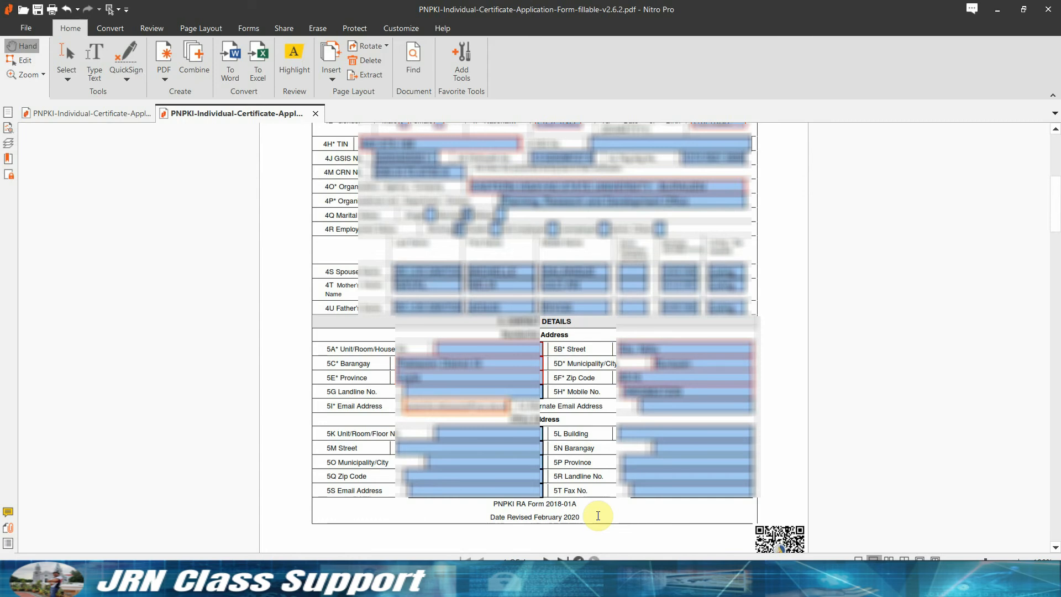
key("Tab")
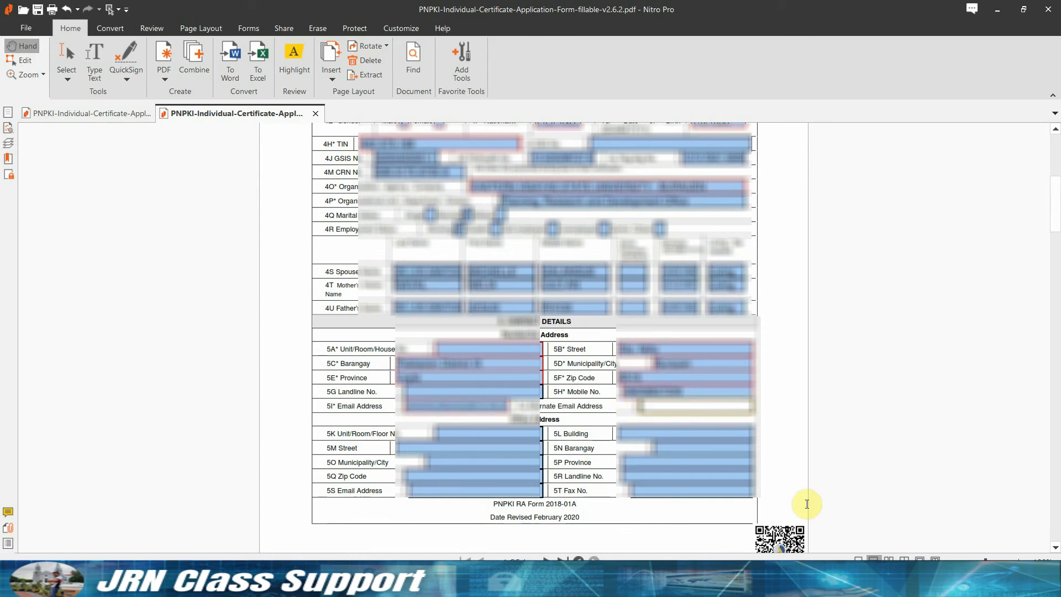
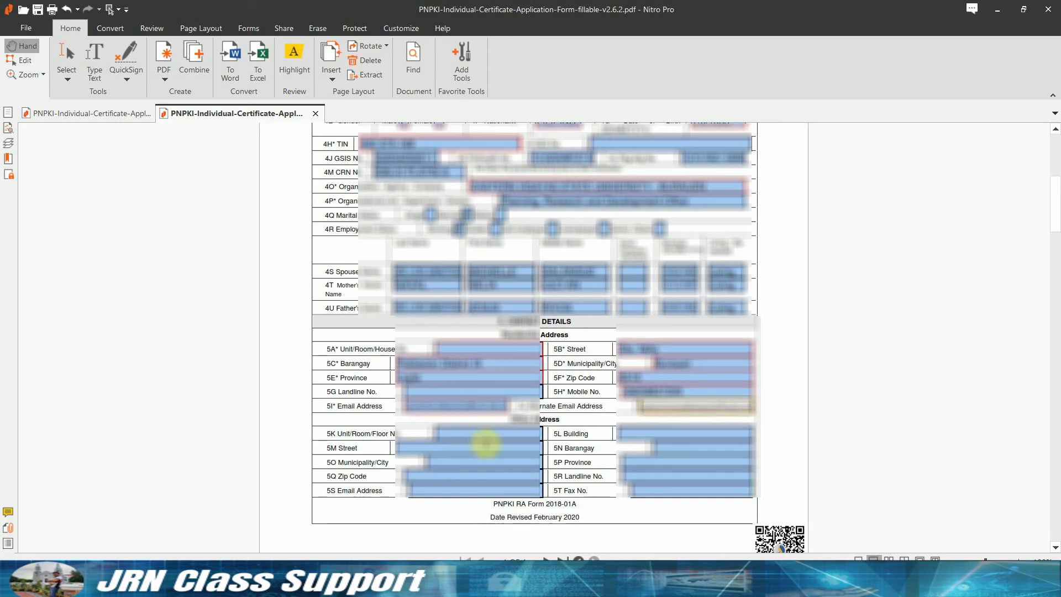
Enter the alternate e-mail, then the office barangay, street and municipality/city.
scroll(475, 442, "down", 1)
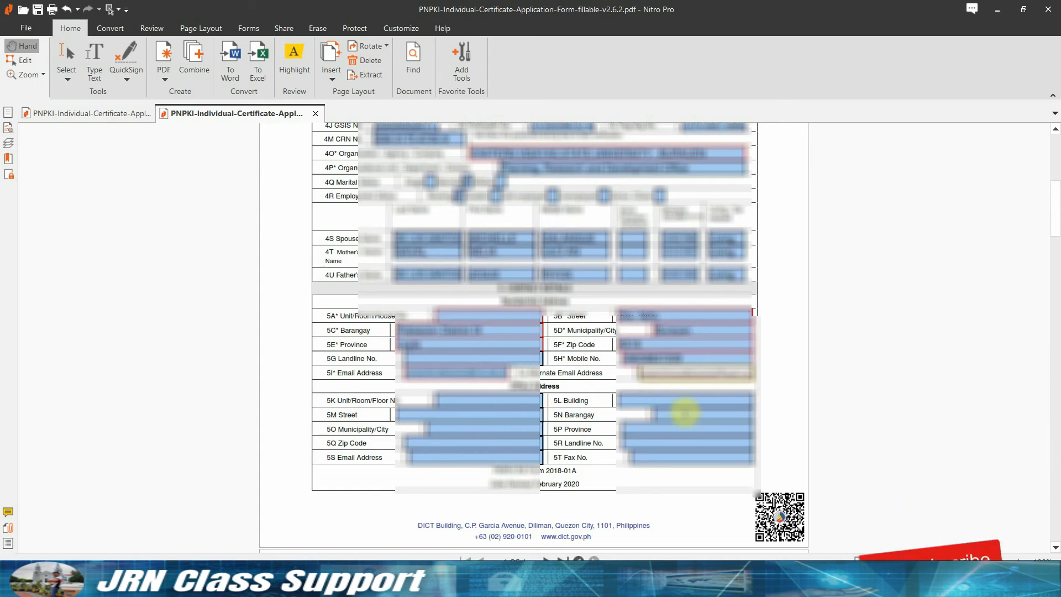
left_click(686, 413)
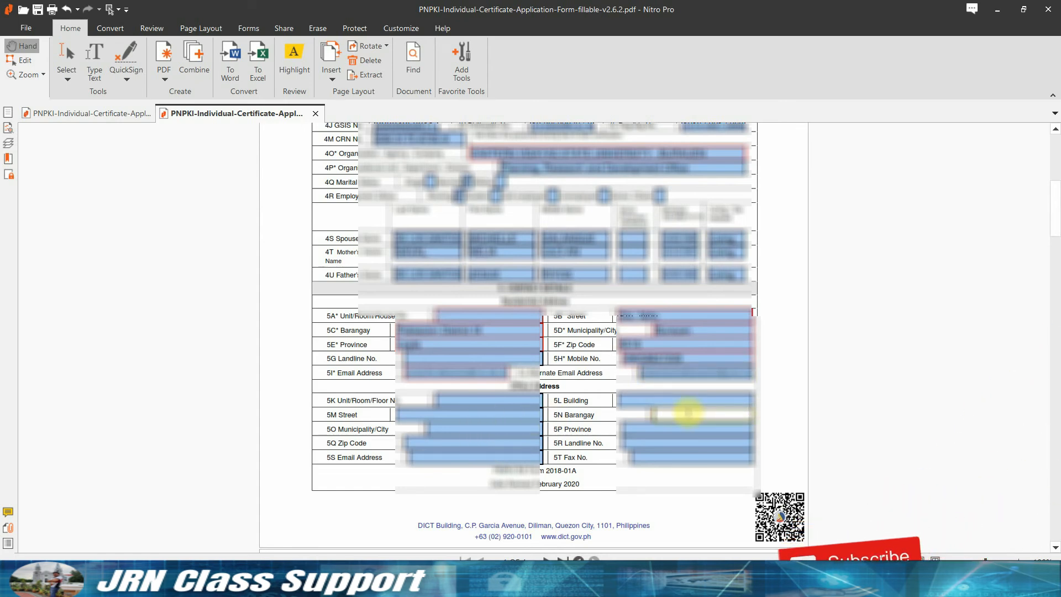
type("Brgy")
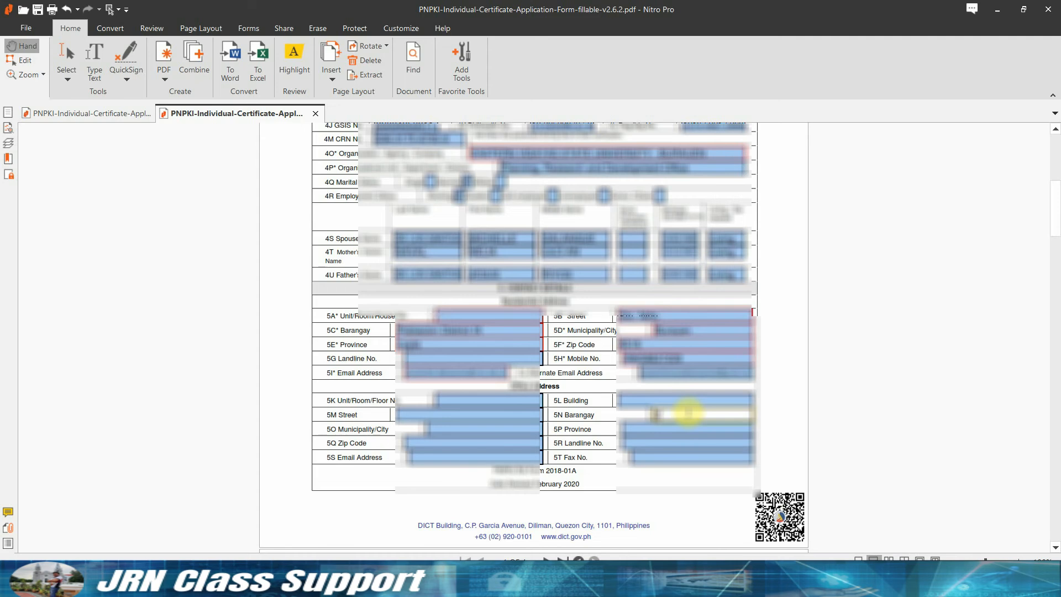
type("District")
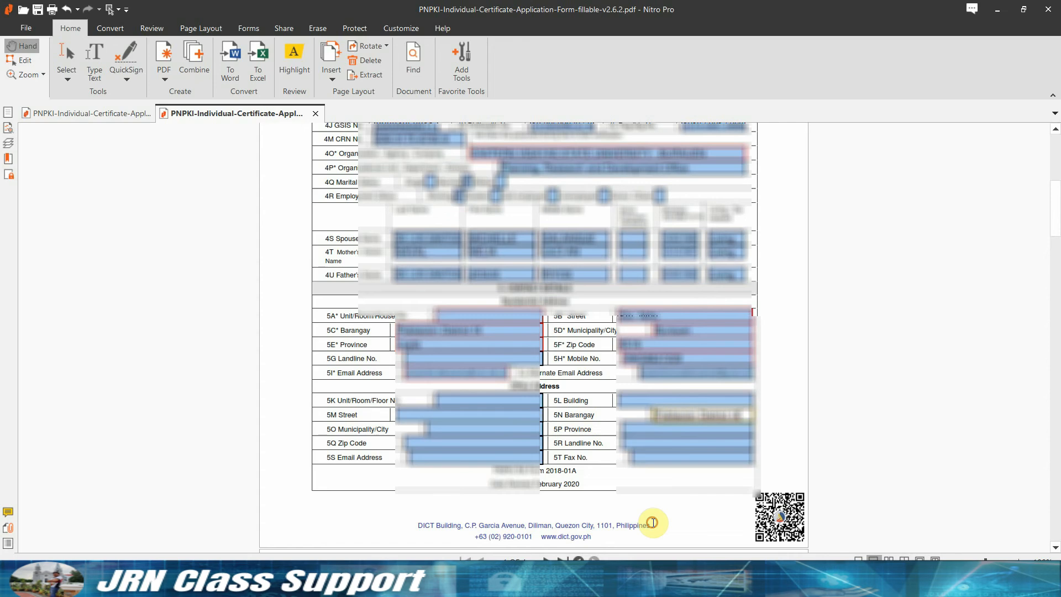
key("Tab")
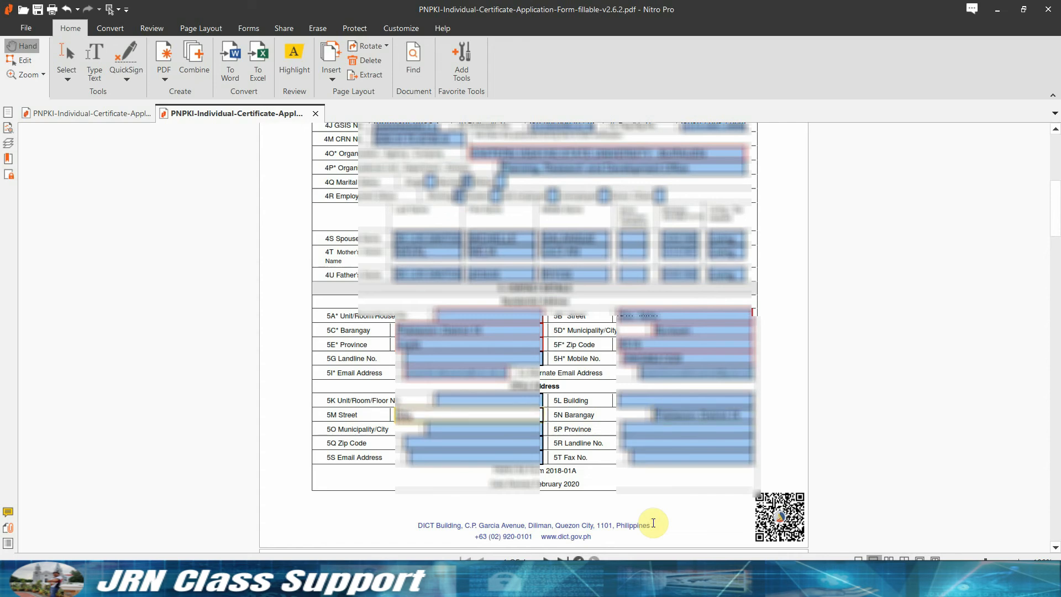
type("Sta. Maria")
key("Tab")
type("Burauen")
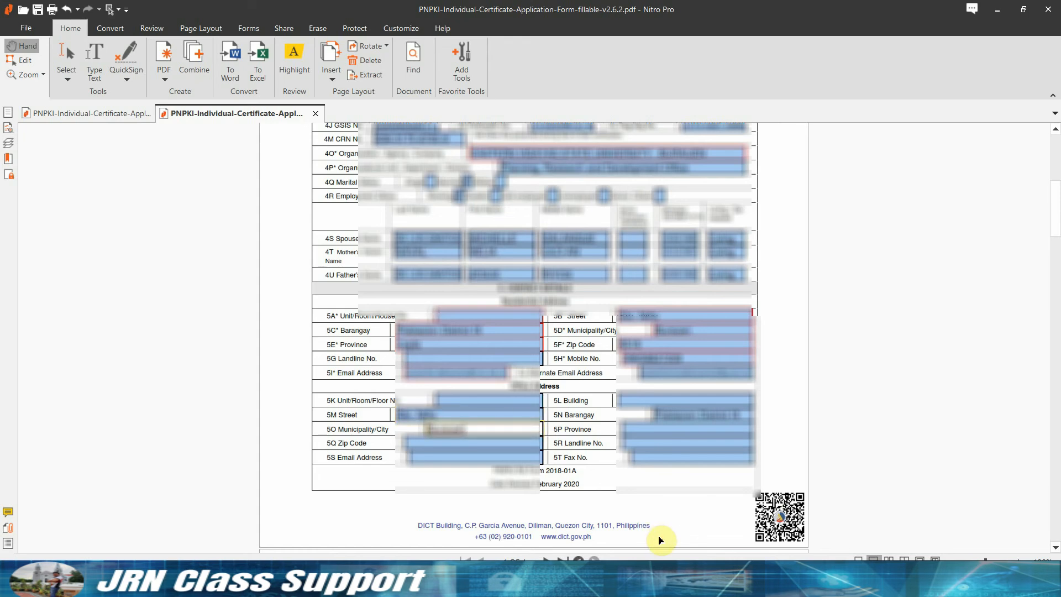
Complete the office province, zip code and the office e-mail address in 5S.
key("Tab")
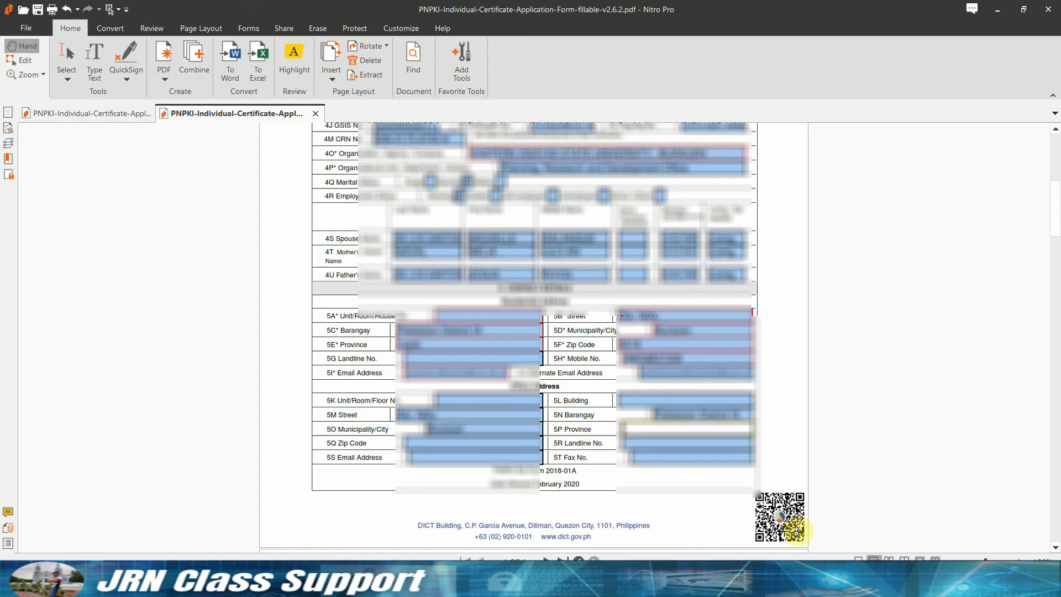
type("Leyte")
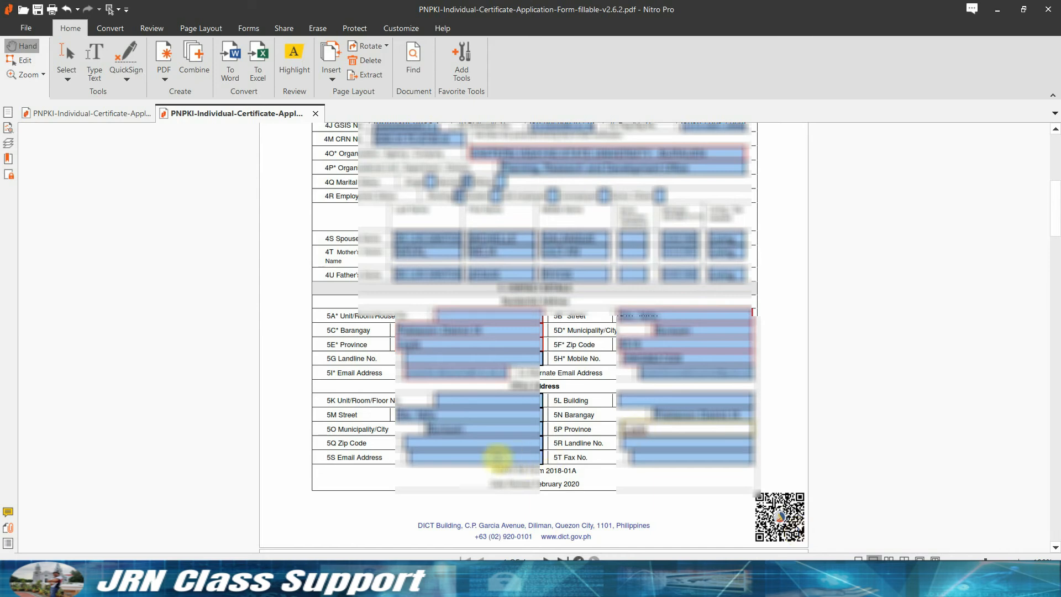
key("Tab")
type("6516")
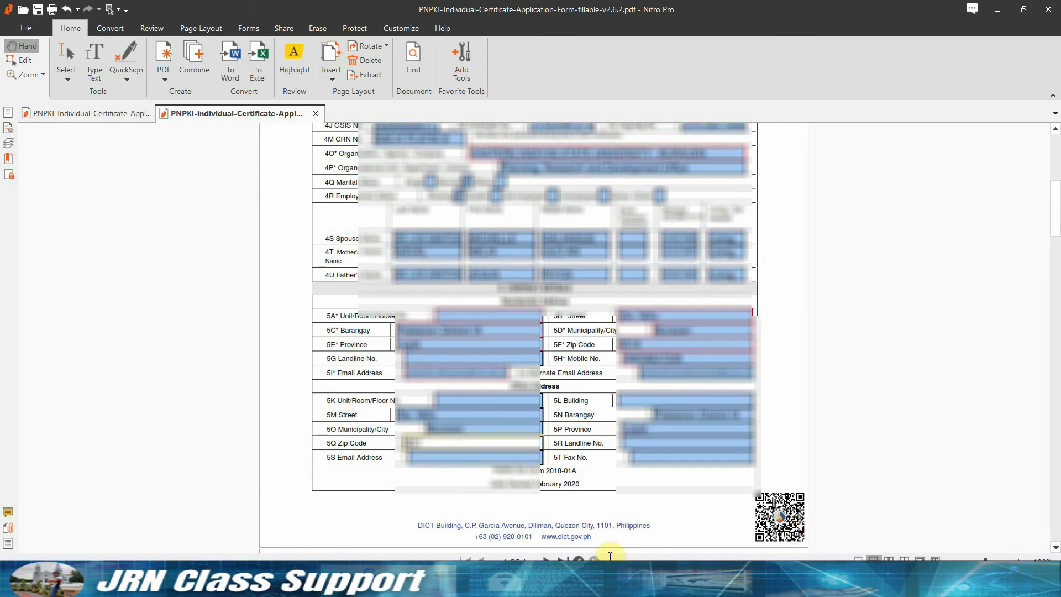
key("Tab")
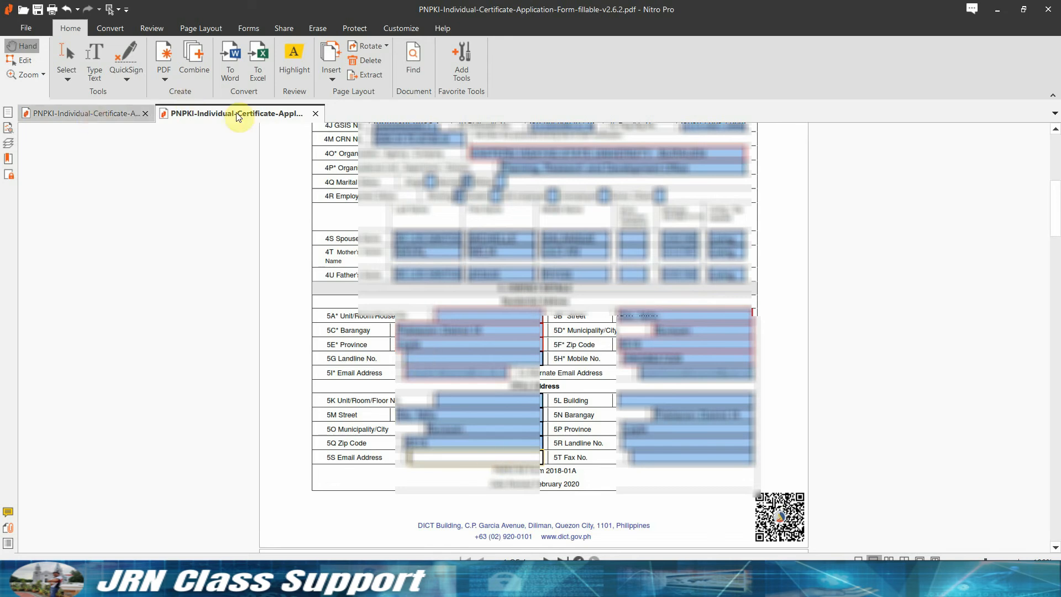
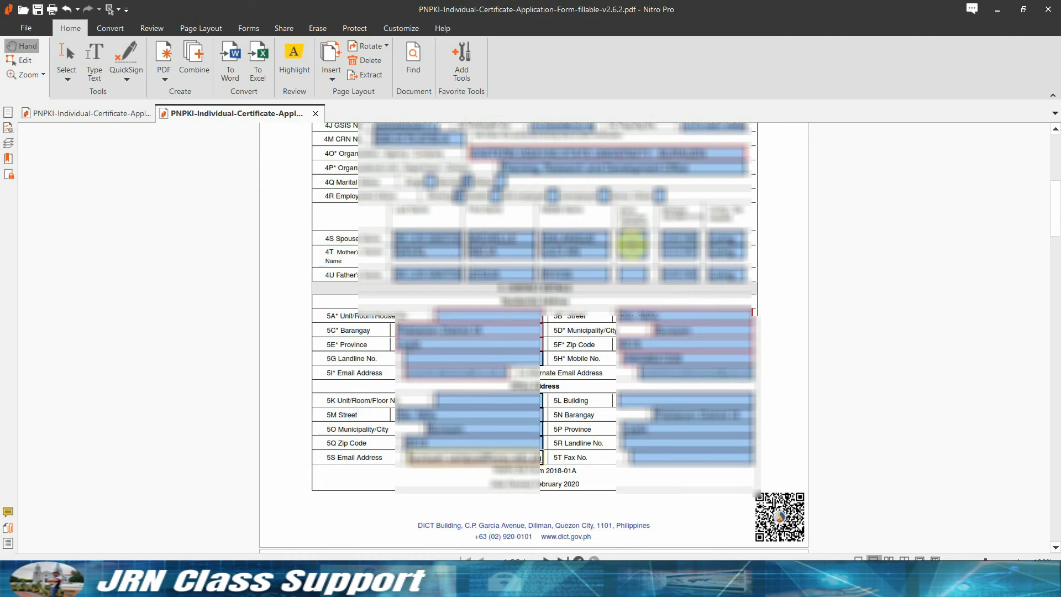
scroll(650, 268, "down", 1)
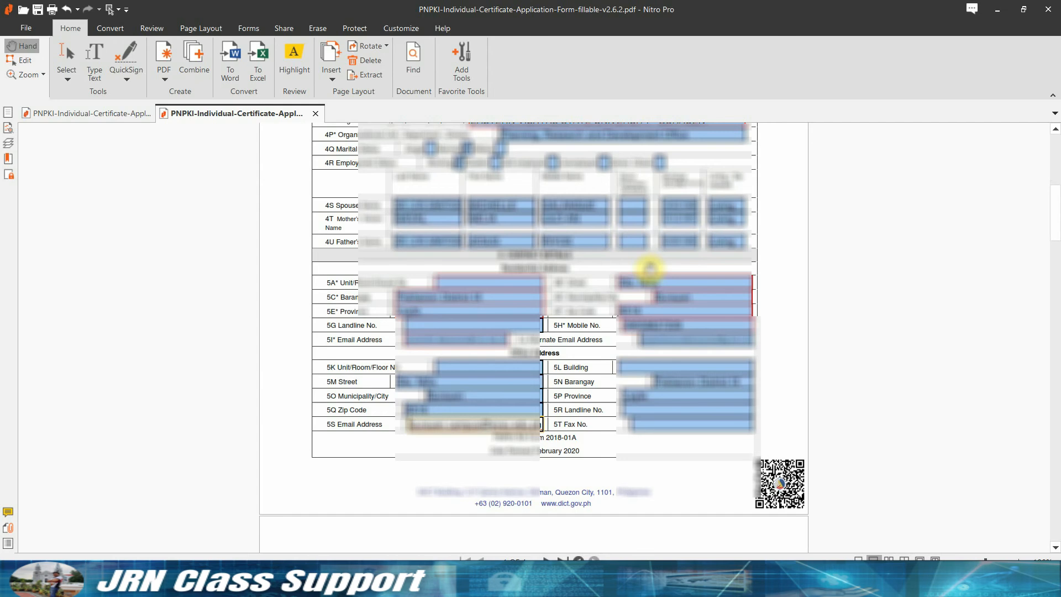
scroll(814, 336, "up", 10)
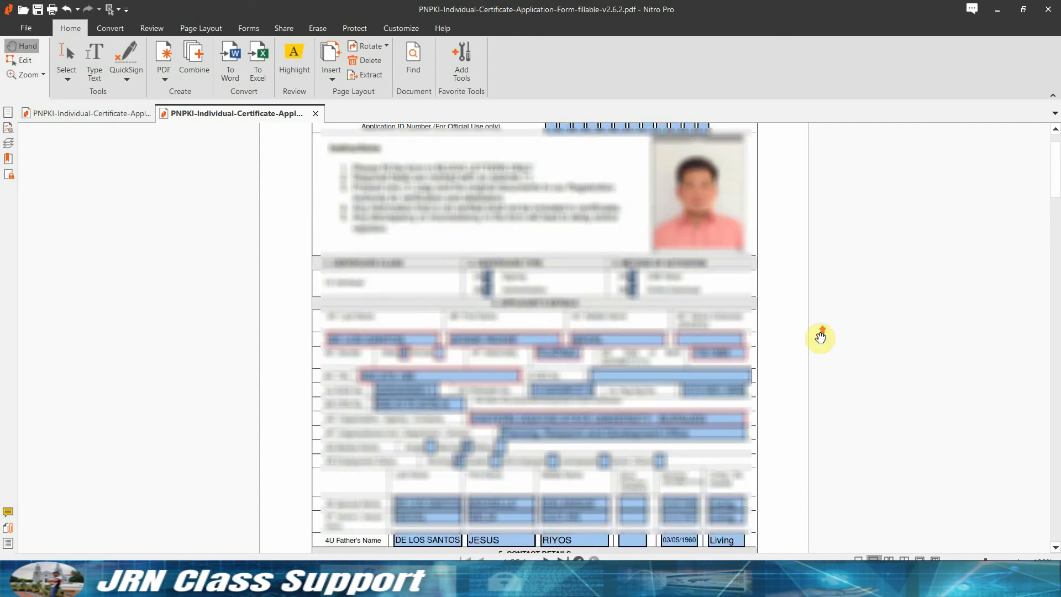
Fill the Declaration Date as October 21, 2021 and the Place field, then turn on capitals.
scroll(820, 338, "down", 20)
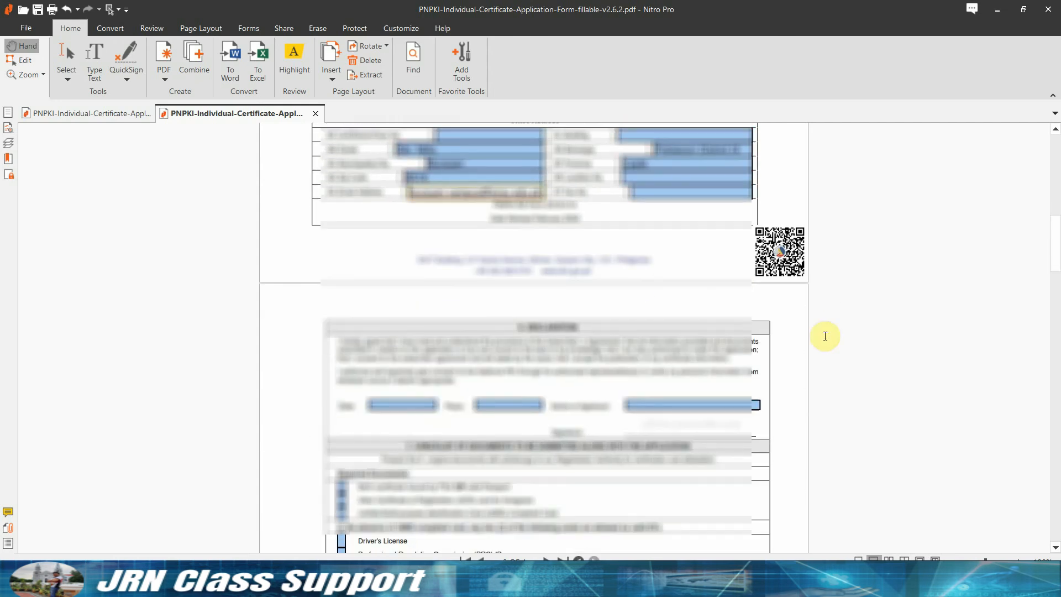
left_click(400, 305)
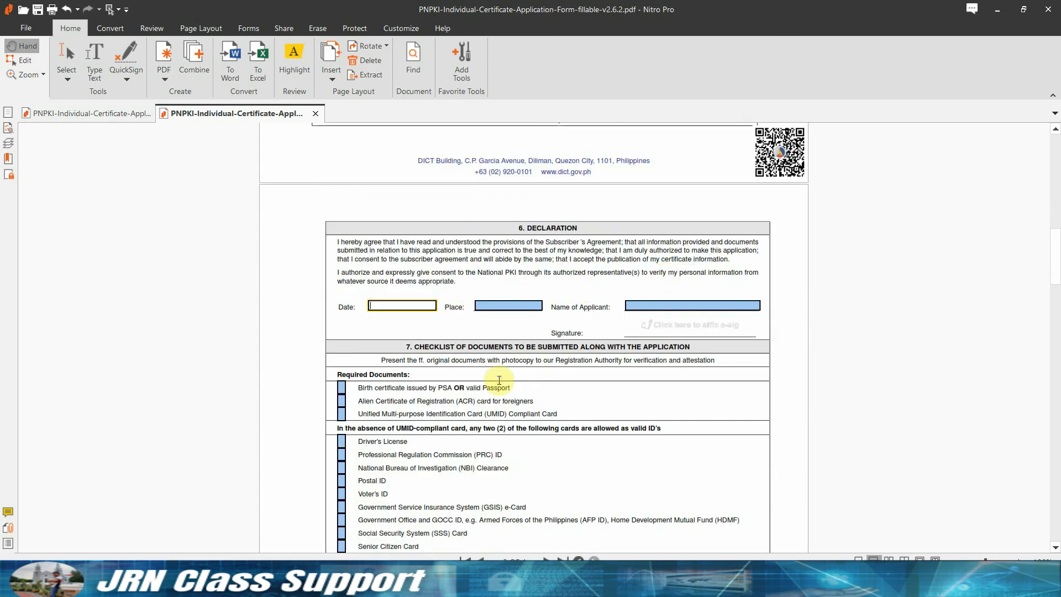
type("October 21, 2021")
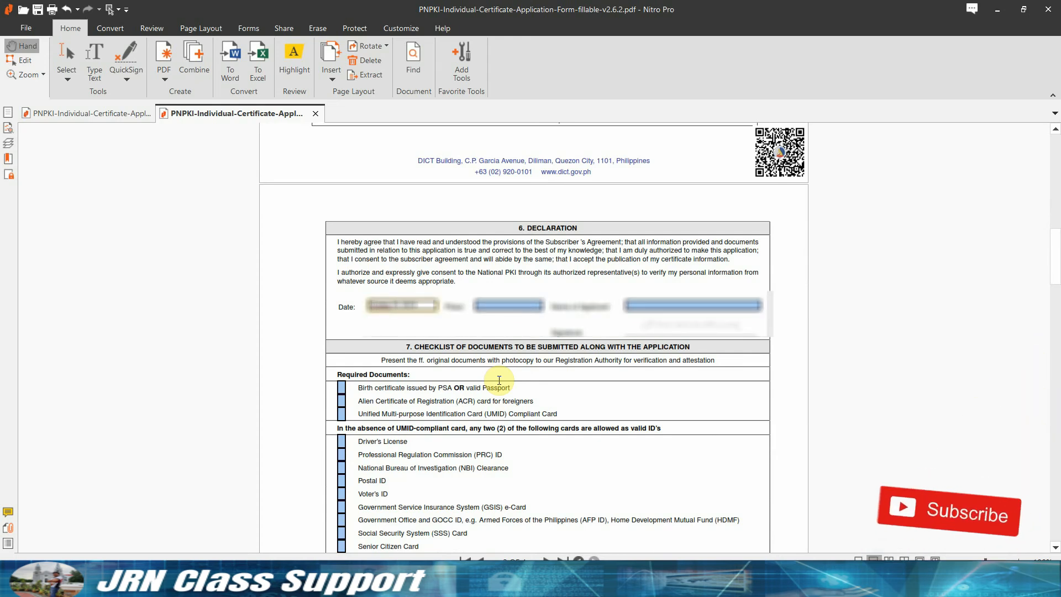
key("Tab")
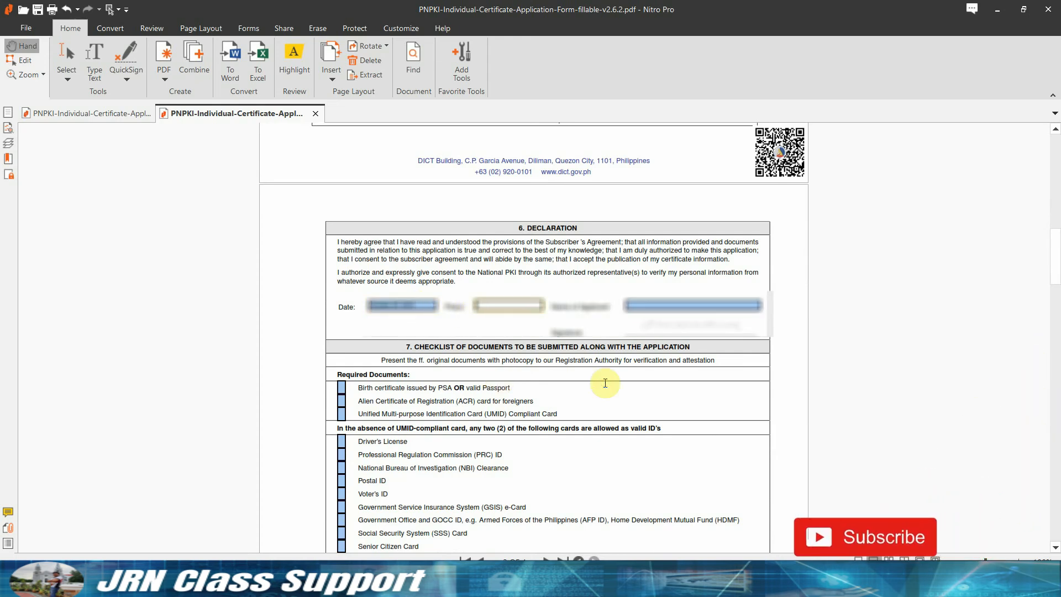
type("Quezon C")
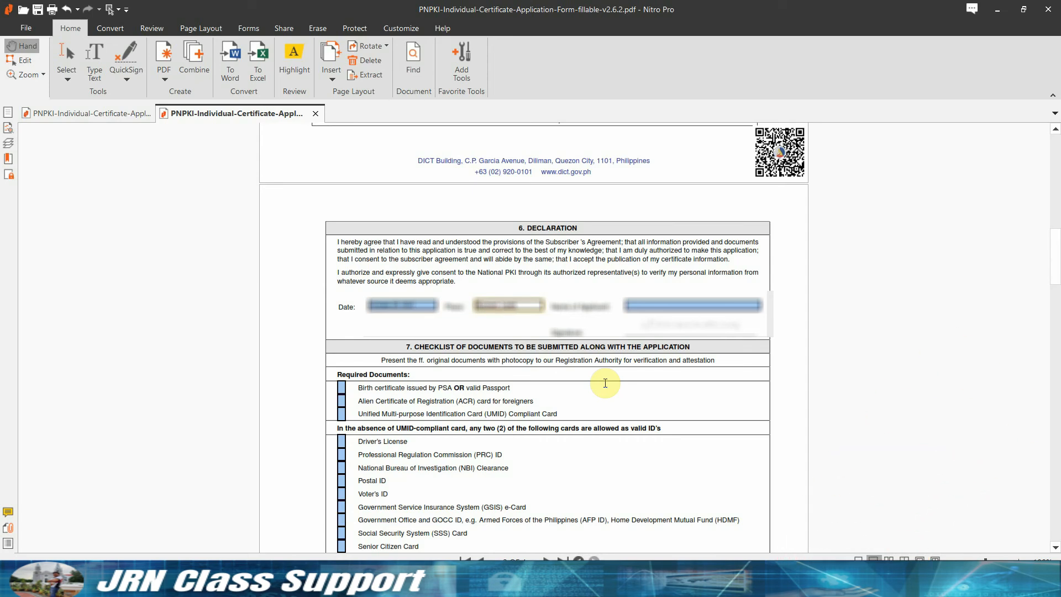
key("Tab")
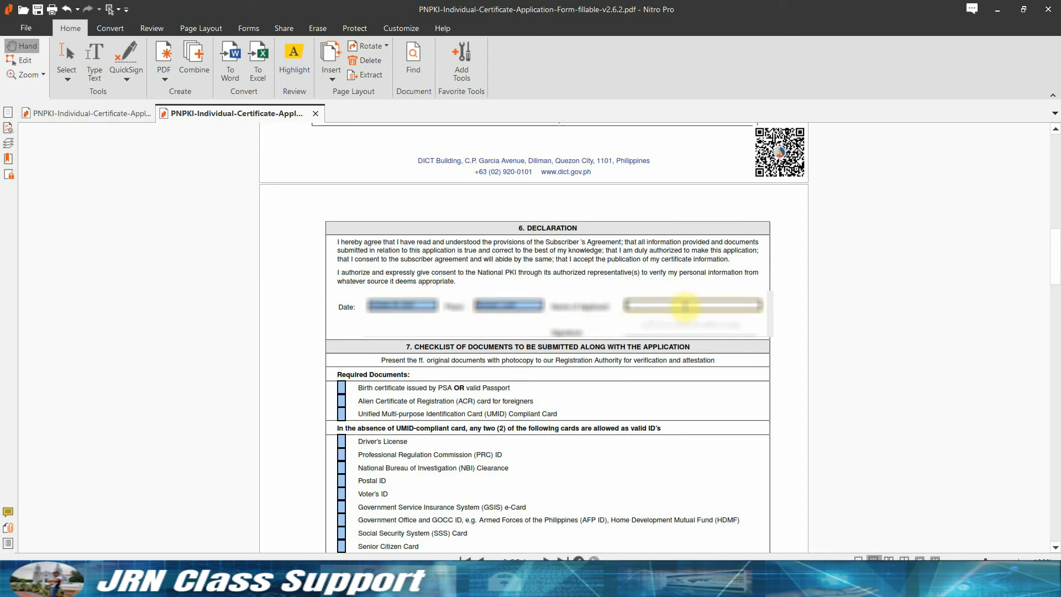
key("Caps_Lock")
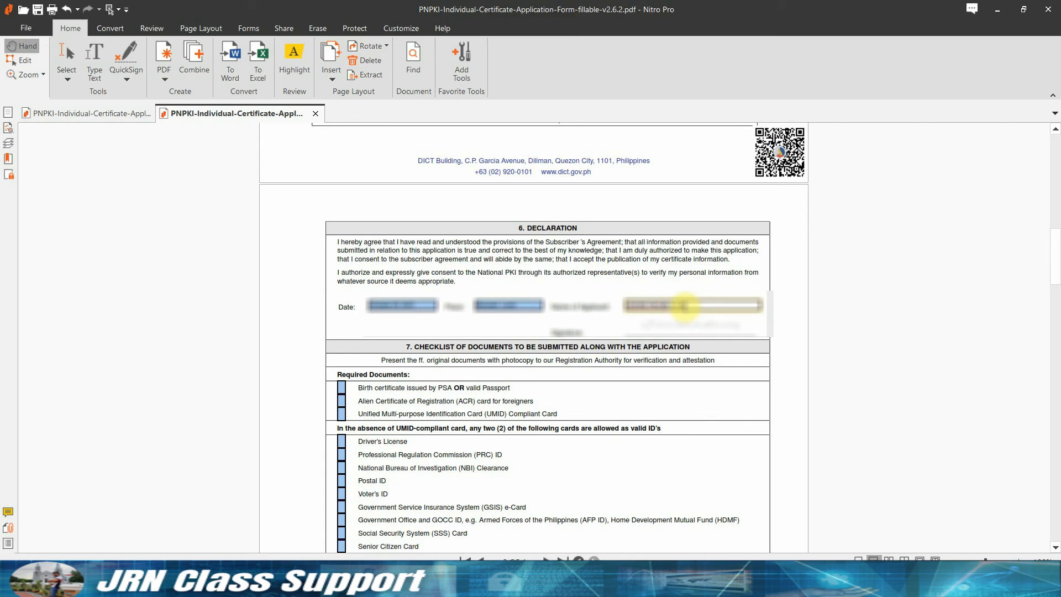
Choose the ESIG image, listed under All Files, as the Declaration's e-signature.
left_click(710, 329)
scroll(452, 259, "down", 5)
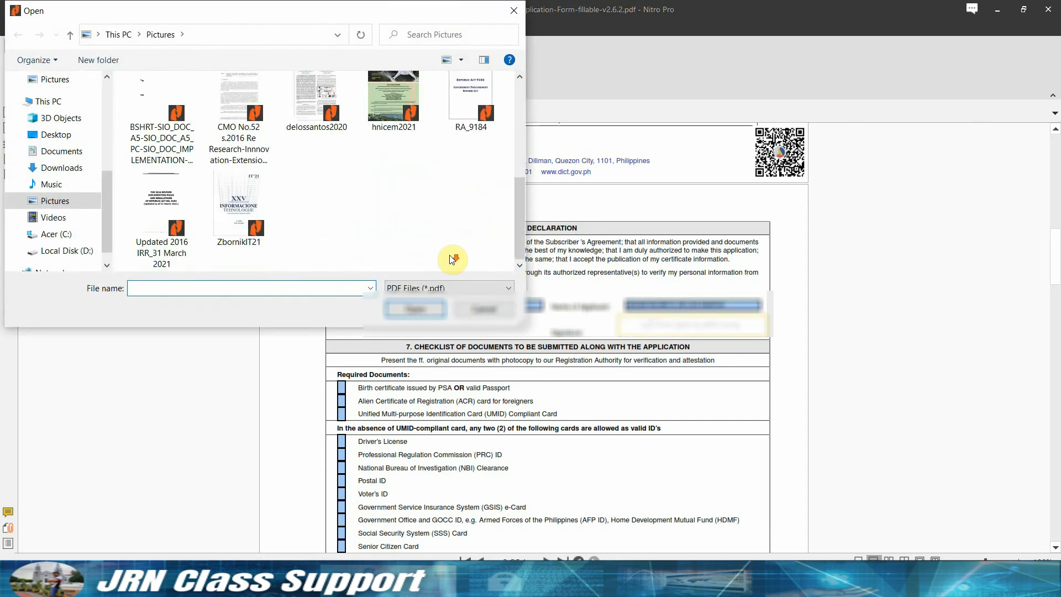
left_click(423, 289)
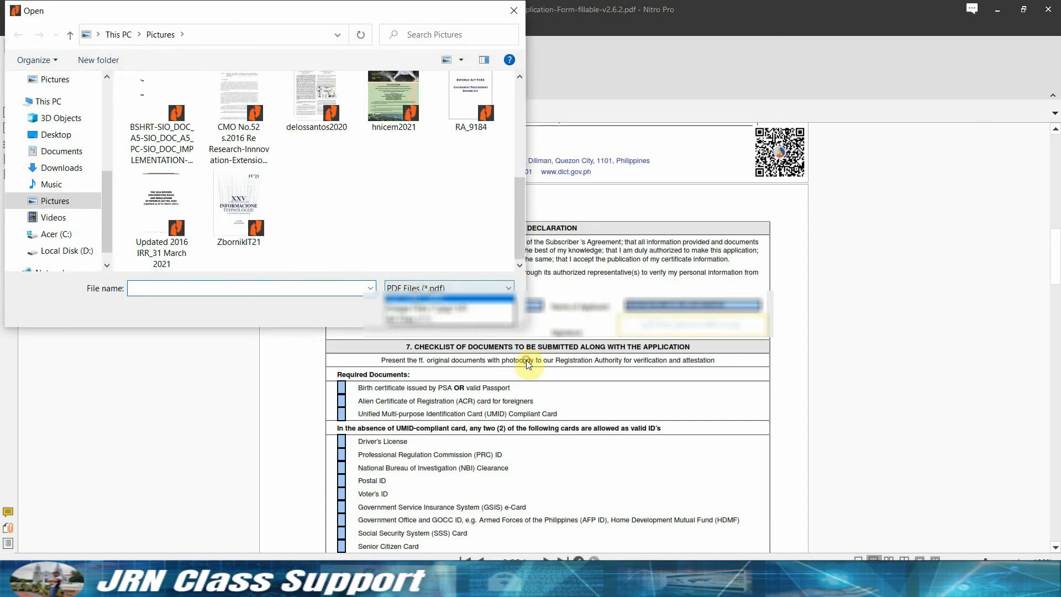
left_click(422, 324)
left_click_drag(520, 106, 534, 188)
left_click(471, 165)
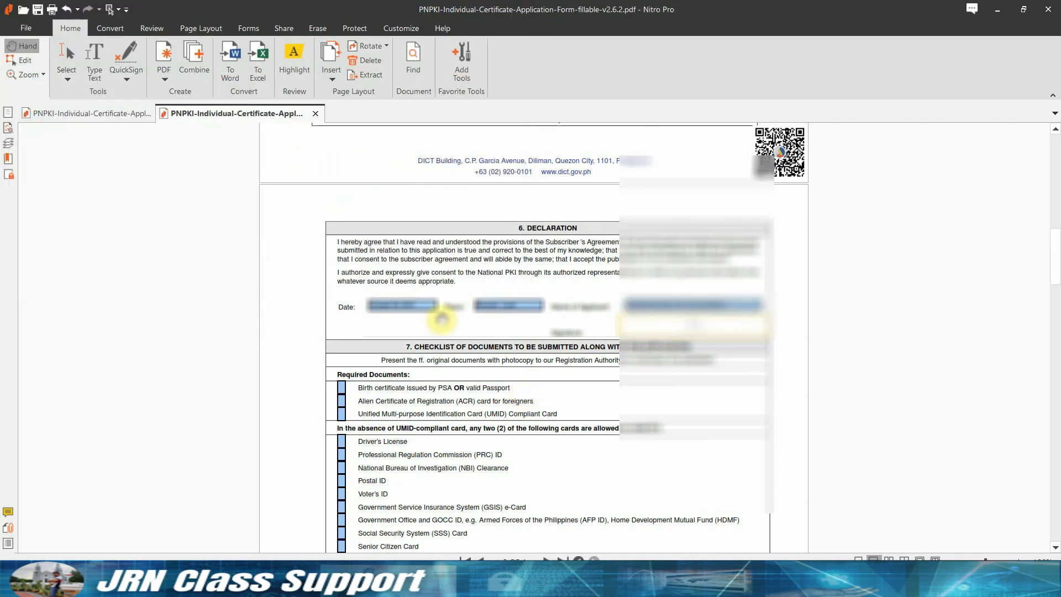
Tick the UMID compliant card checklist item and scroll to the Subscriber Agreement's end.
left_click(341, 413)
scroll(635, 529, "down", 3)
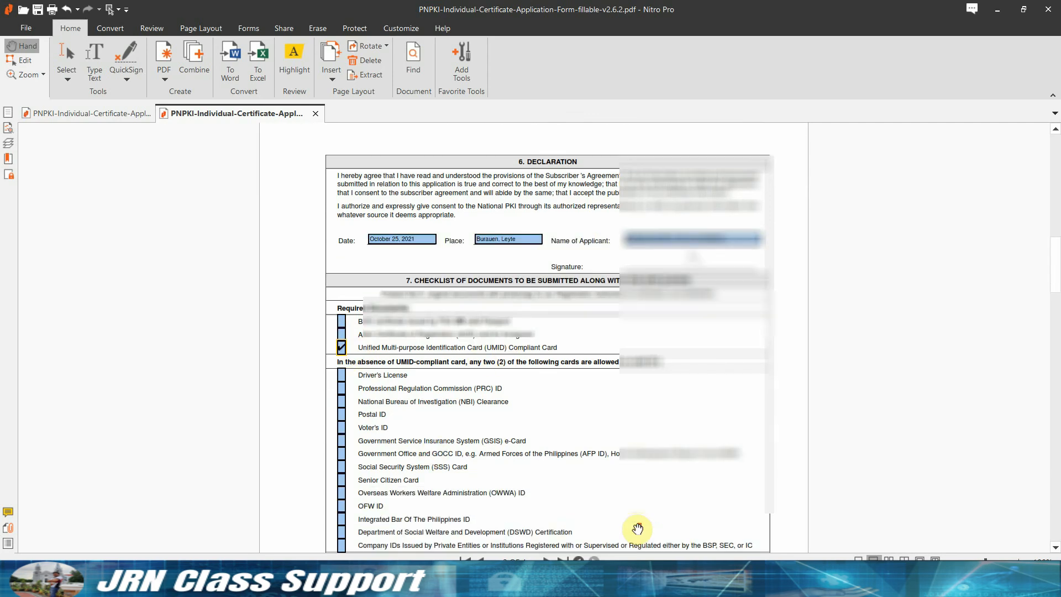
scroll(639, 525, "down", 4)
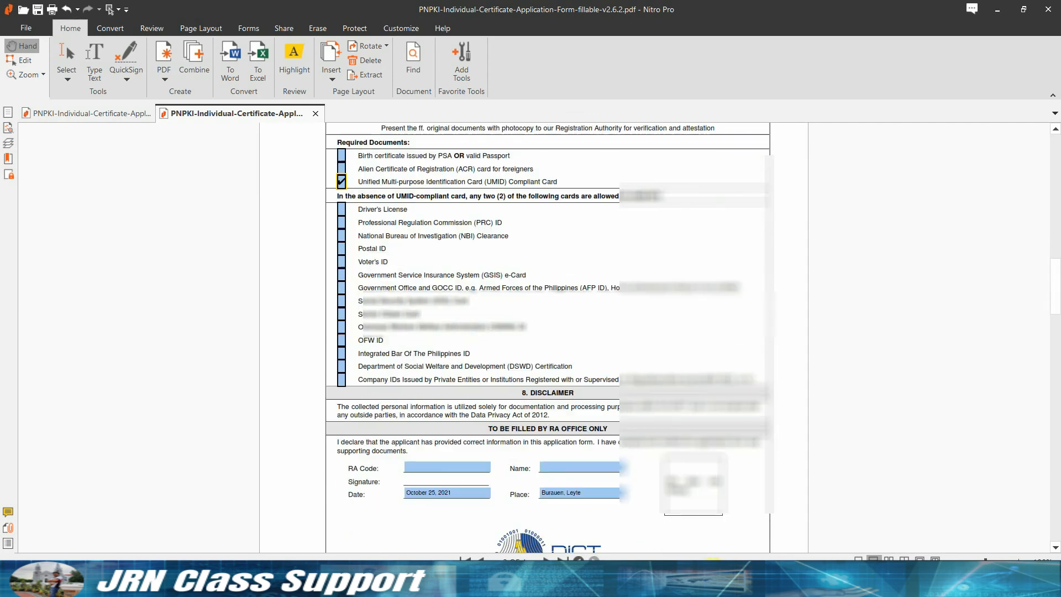
scroll(629, 457, "down", 15)
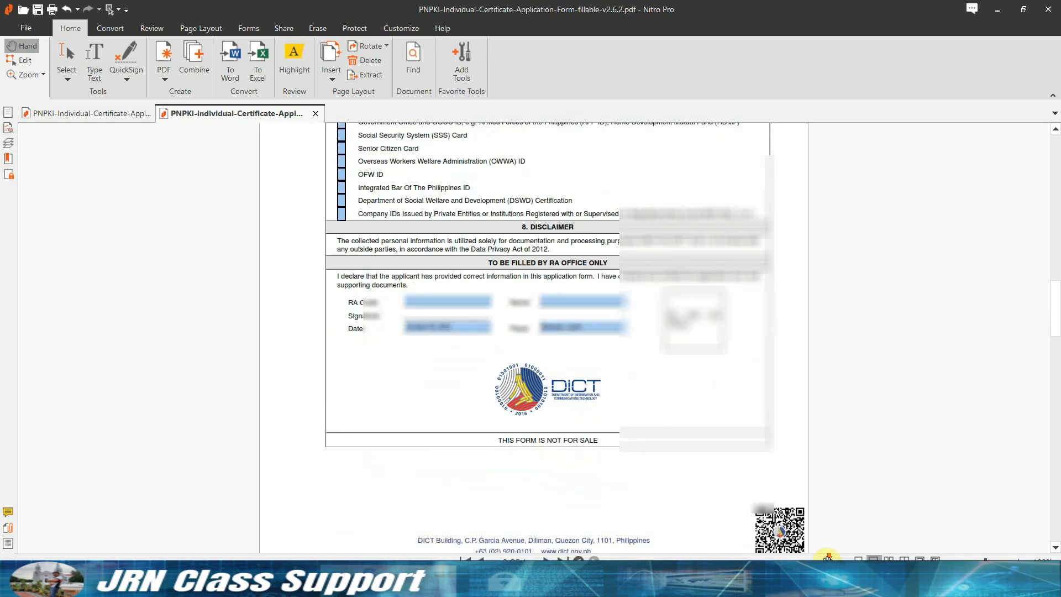
scroll(671, 450, "down", 15)
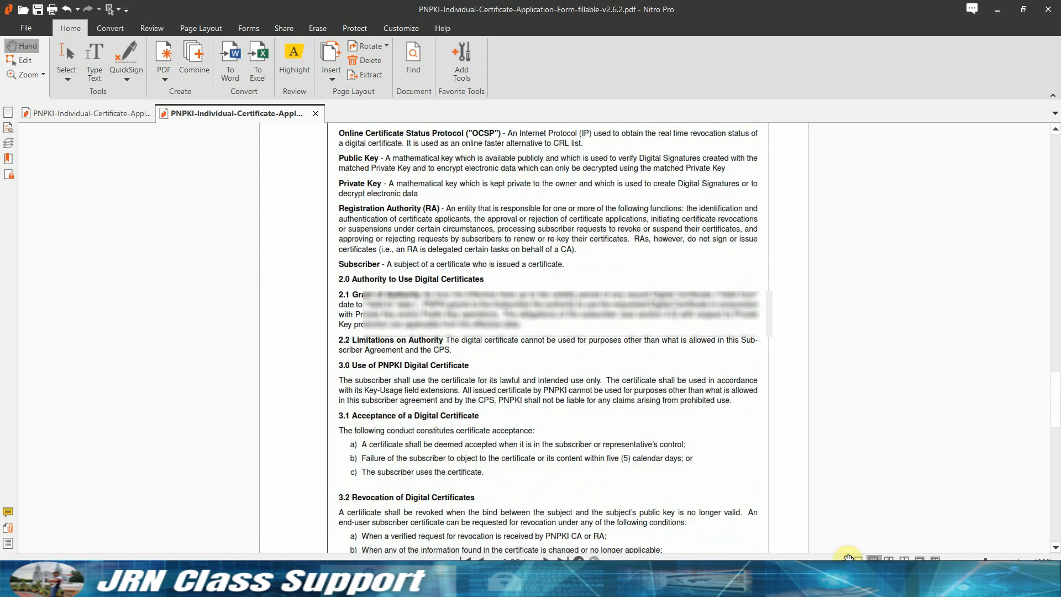
scroll(849, 553, "down", 12)
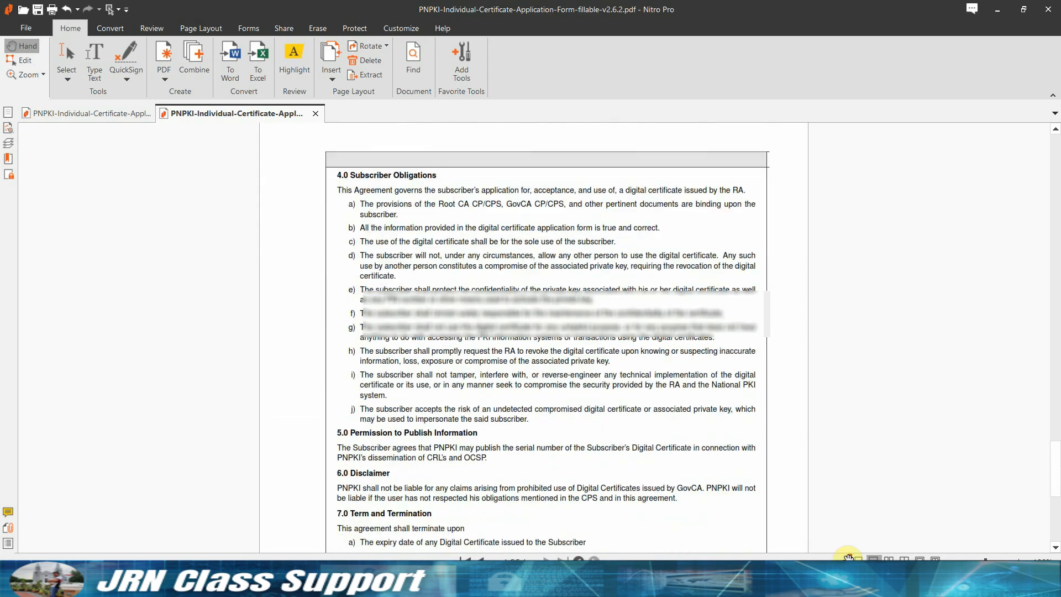
Insert the ESIG image at the Subscriber Agreement's Signature line.
left_click(687, 438)
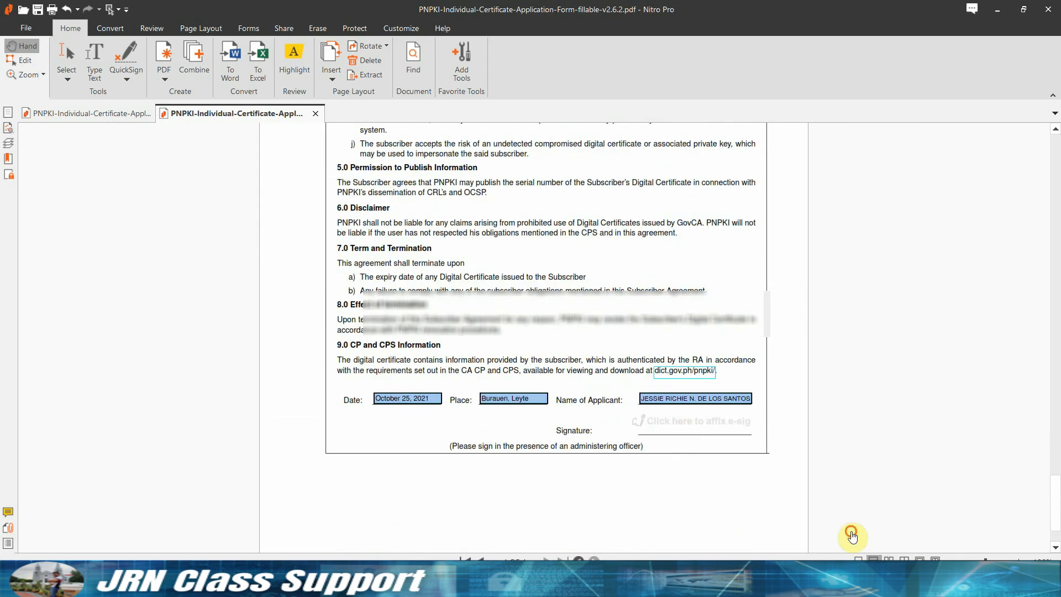
scroll(521, 158, "down", 3)
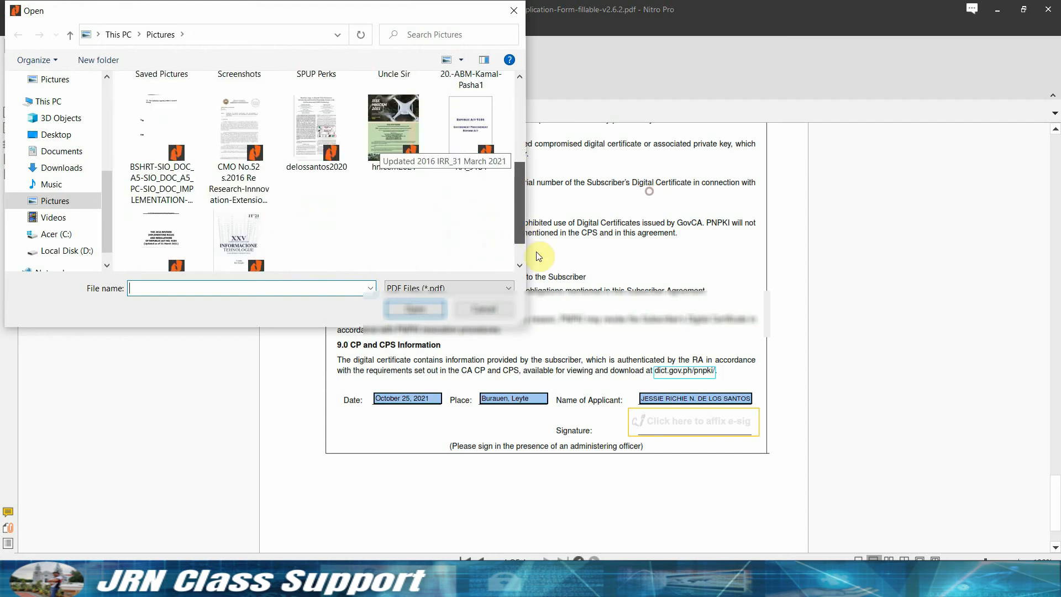
left_click(493, 290)
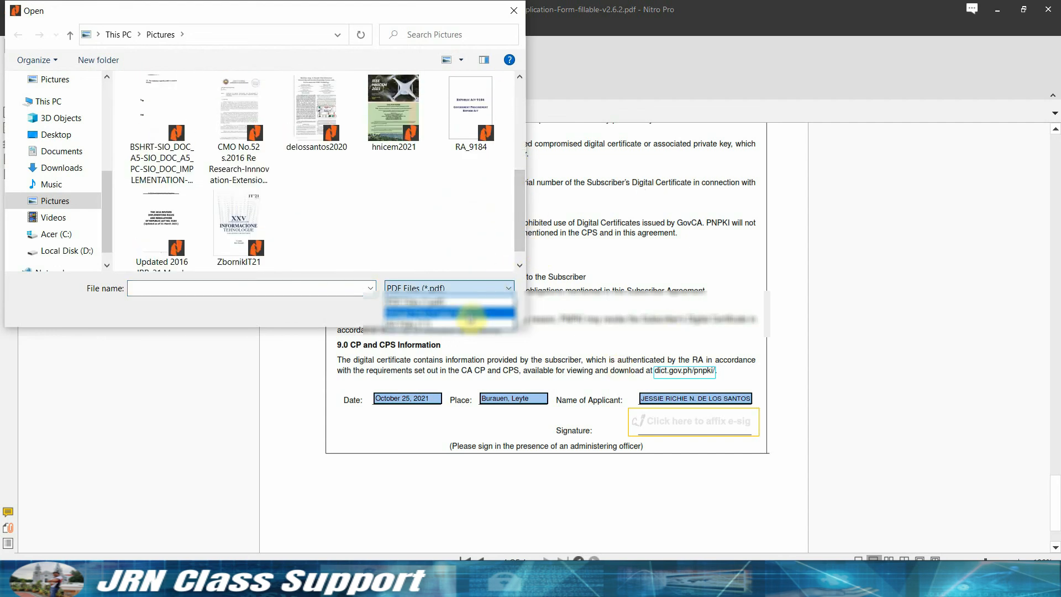
left_click(466, 322)
left_click_drag(522, 101, 547, 177)
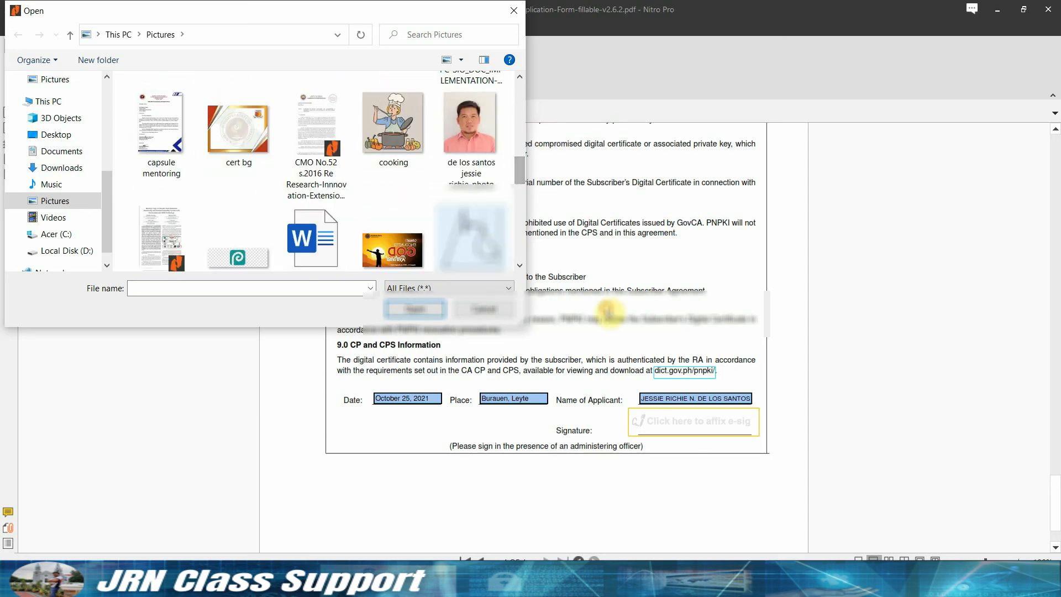
left_click(470, 237)
left_click(415, 311)
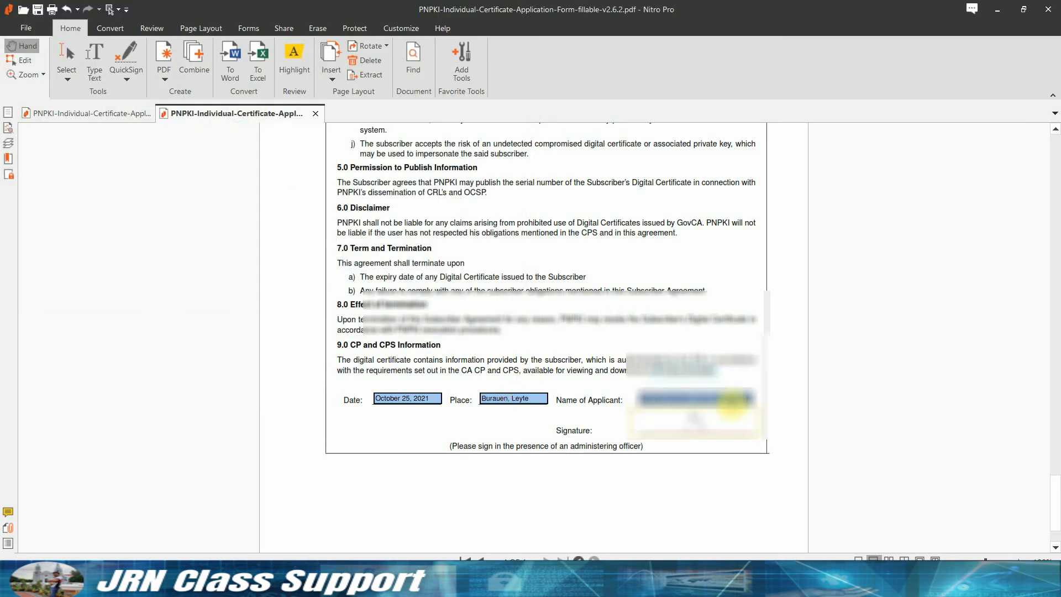
scroll(733, 411, "down", 3)
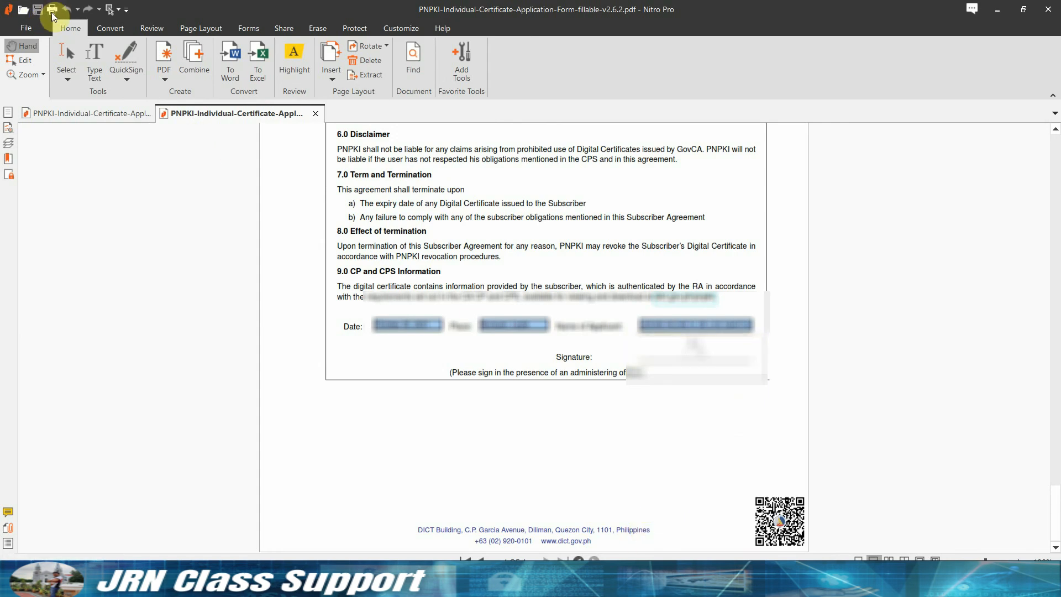
scroll(933, 503, "up", 10)
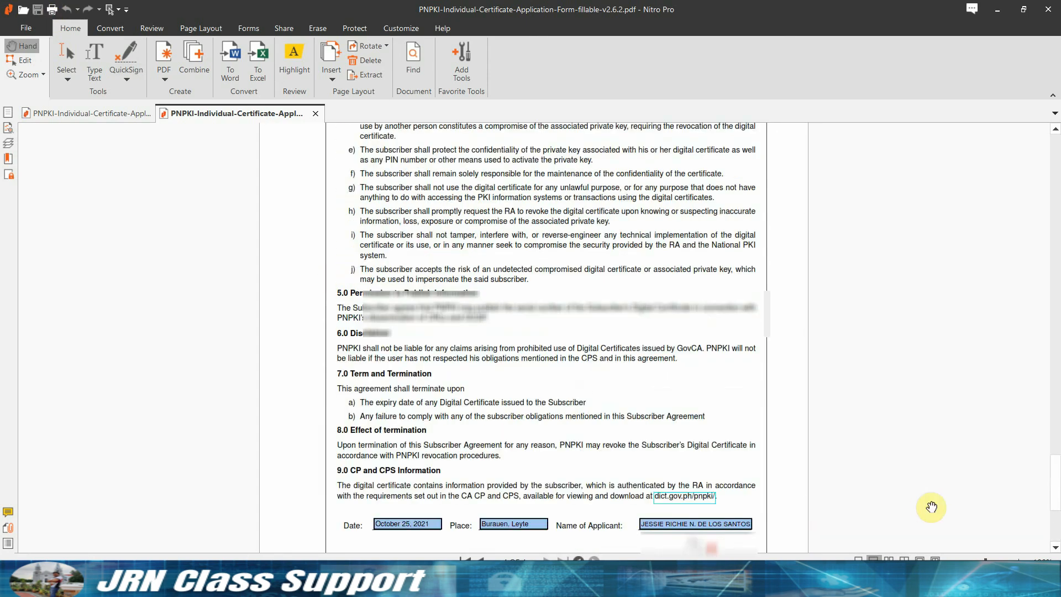
scroll(704, 381, "up", 1)
left_click_drag(1057, 442, 1052, 157)
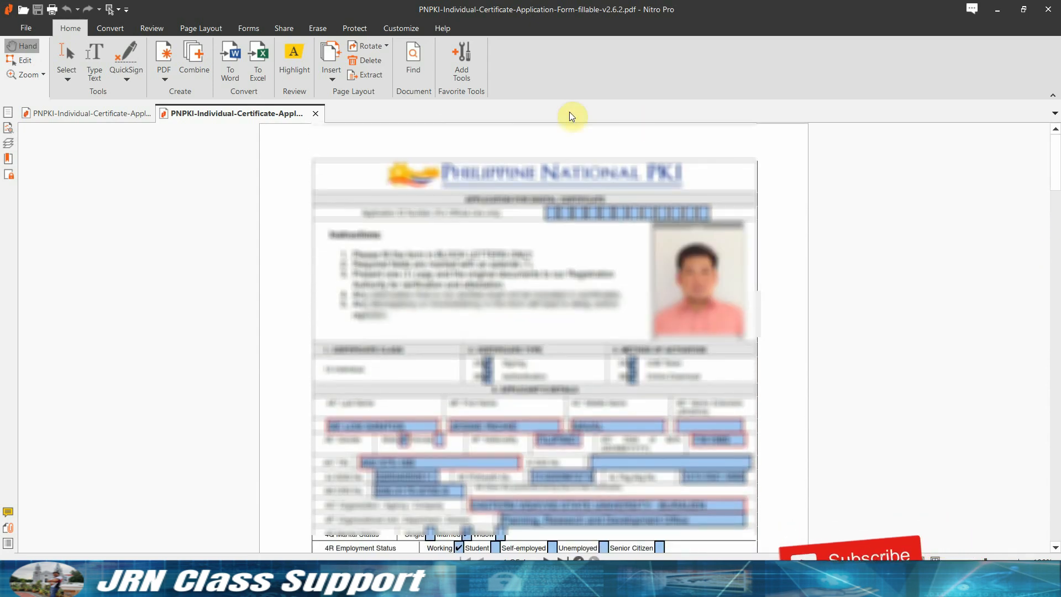